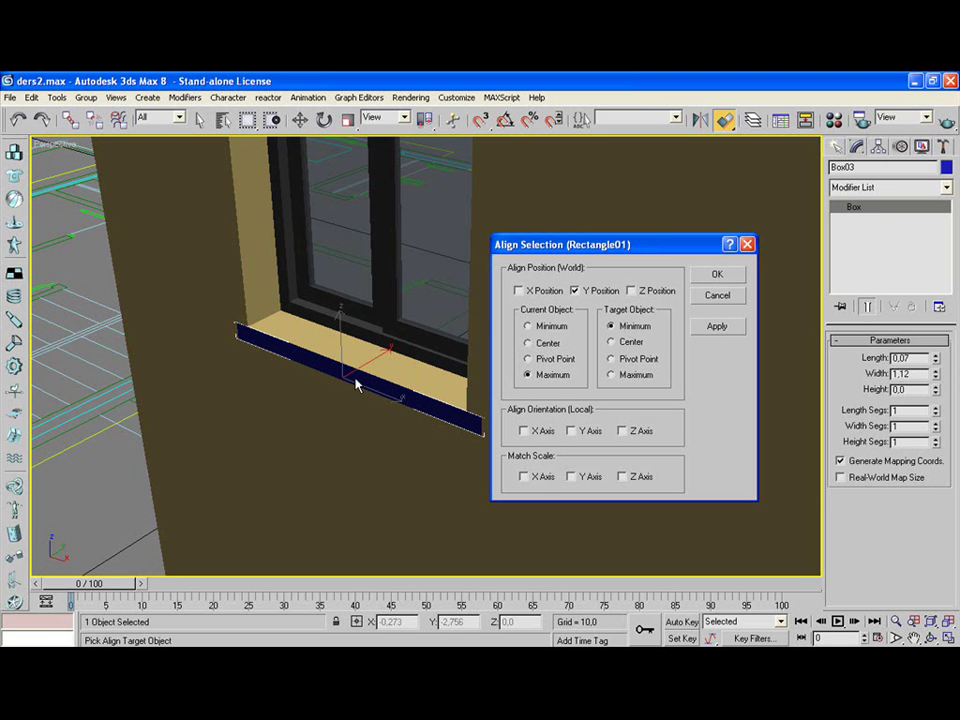
- Confirm the Y-position alignment of Box03 to Rectangle01 and restore the four-viewport layout
left_click(722, 276)
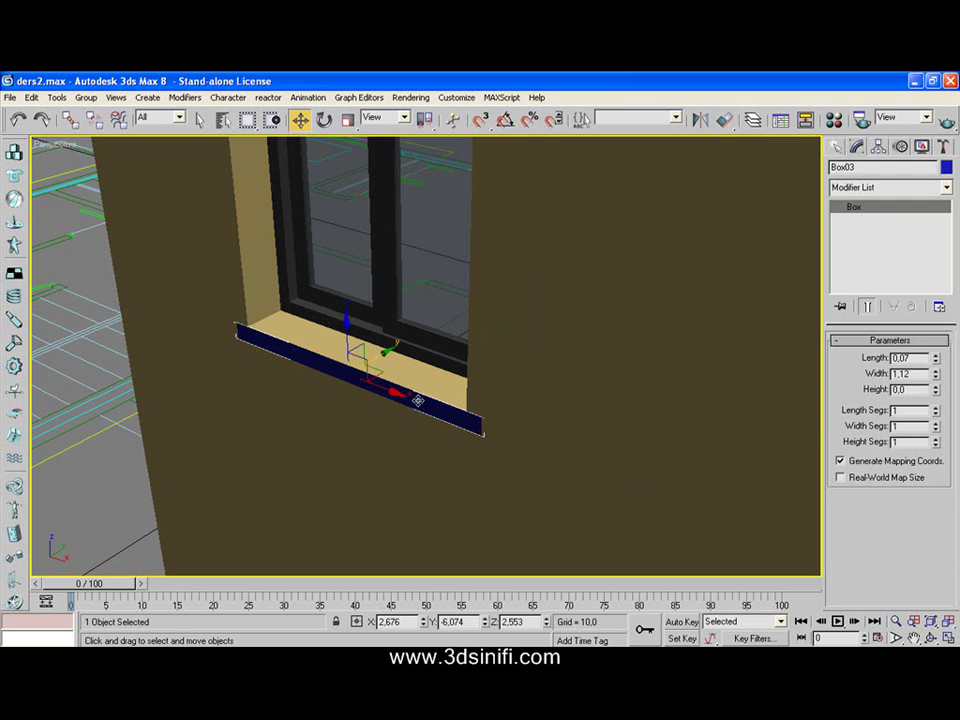
key("alt+w")
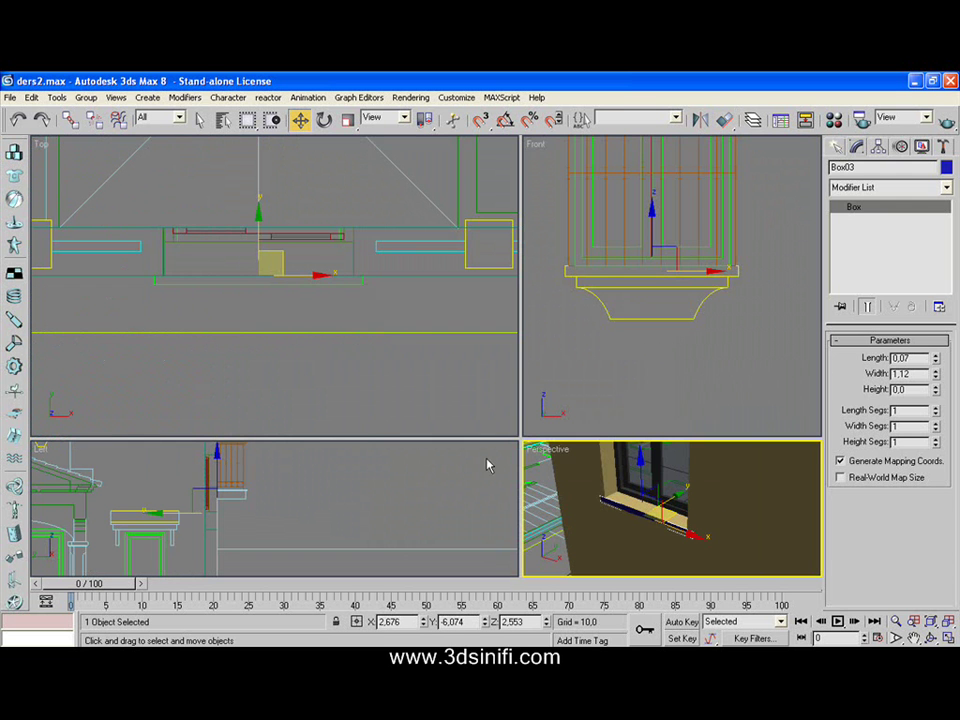
- Select the Box03 sill strip in the Top view and set its Height to 0,06
left_click(223, 306)
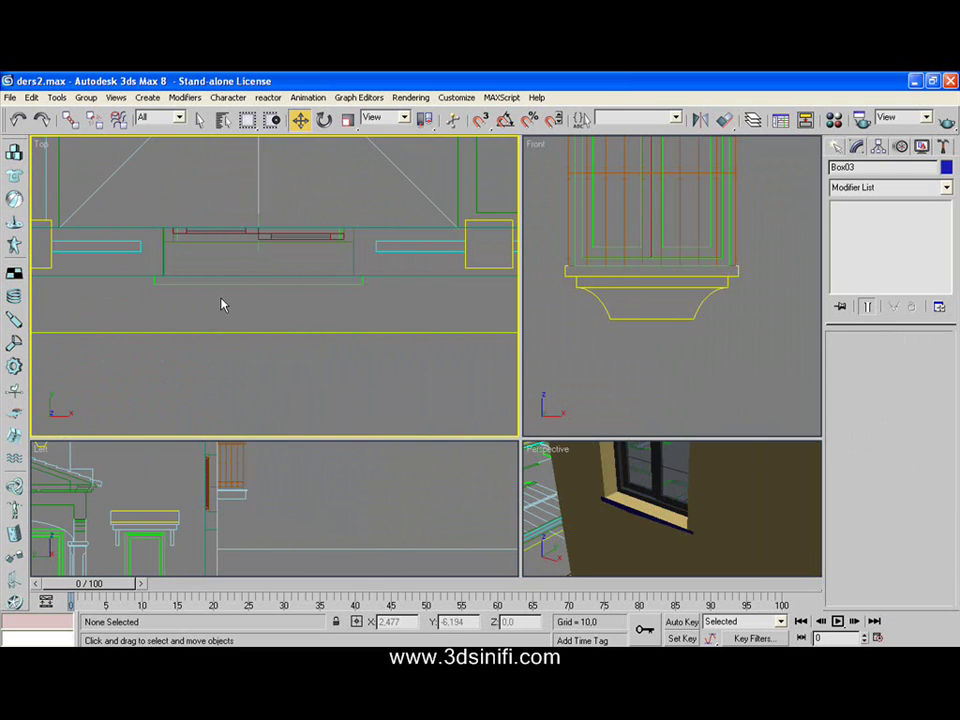
scroll(223, 306, "up", 3)
scroll(223, 306, "down", 3)
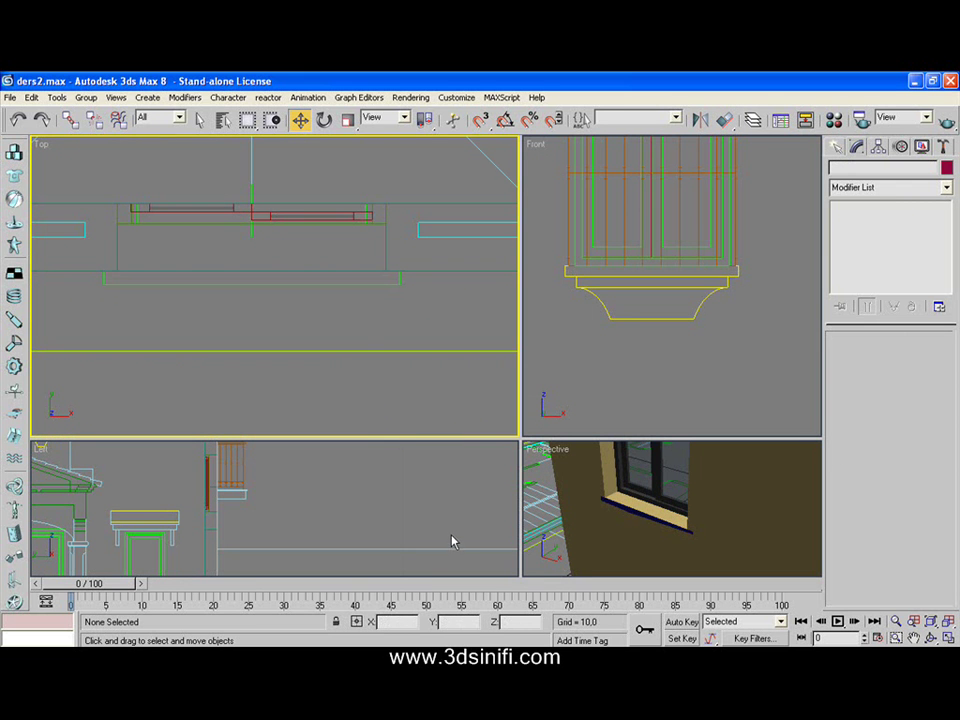
left_click(345, 270)
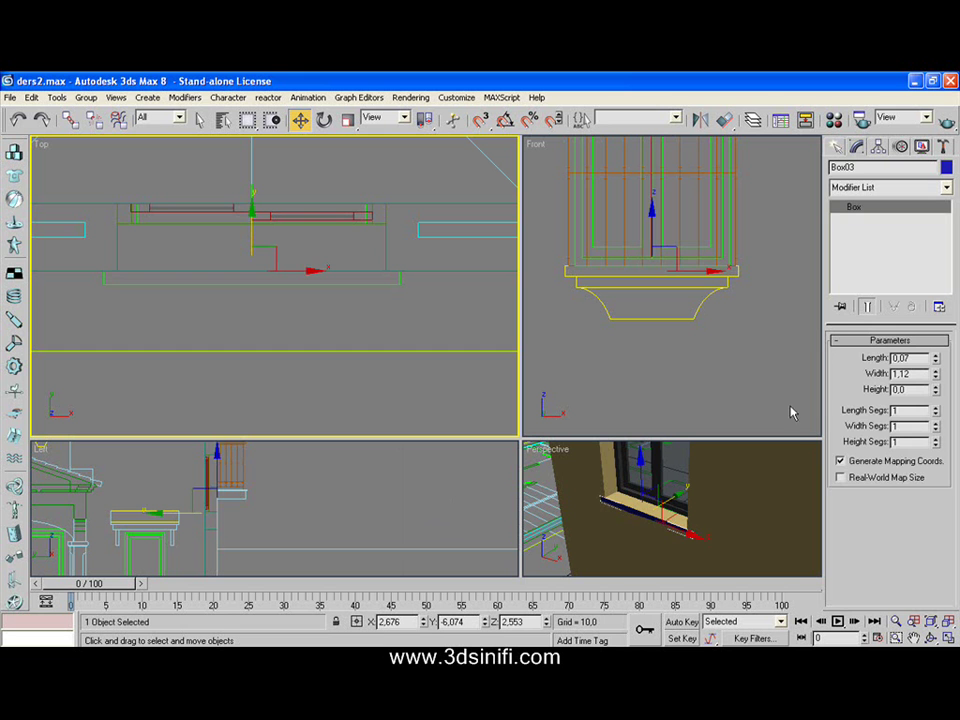
left_click(936, 393)
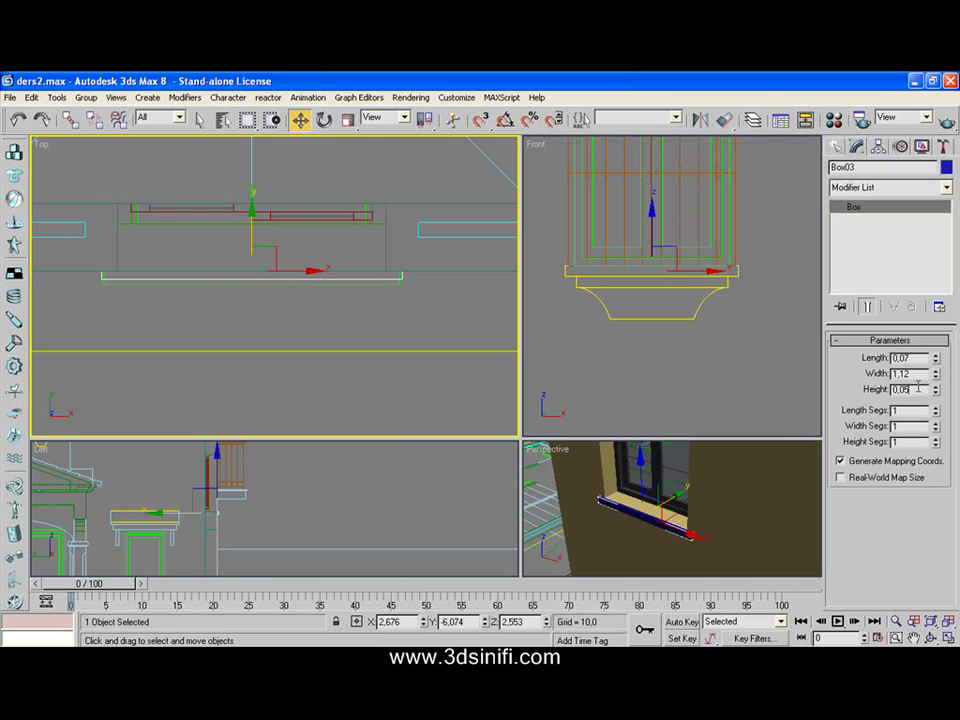
double_click(918, 388)
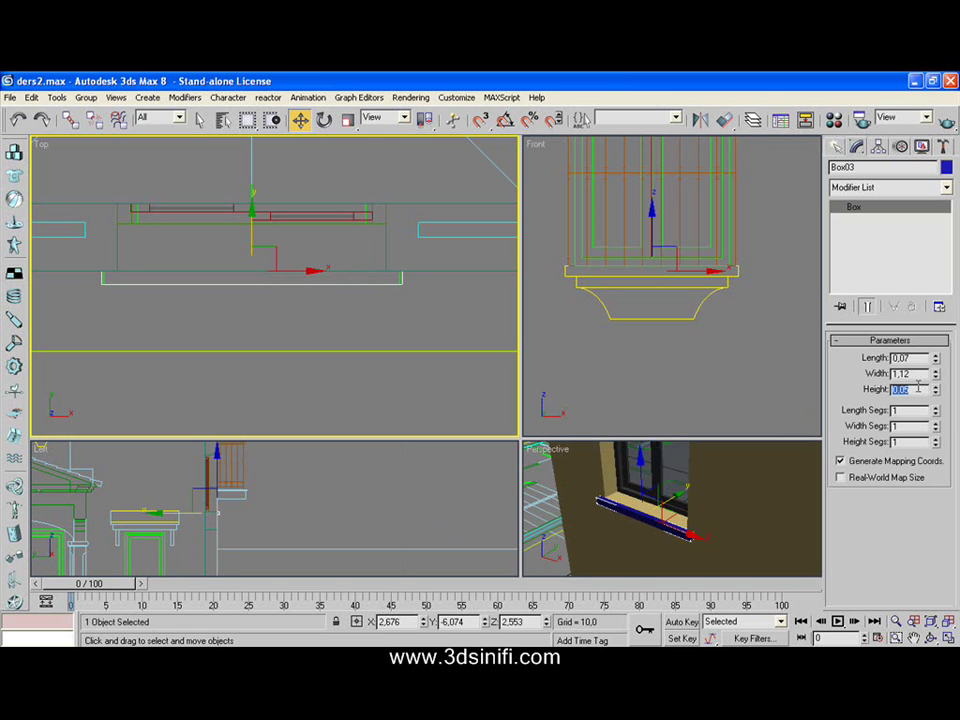
left_click(937, 387)
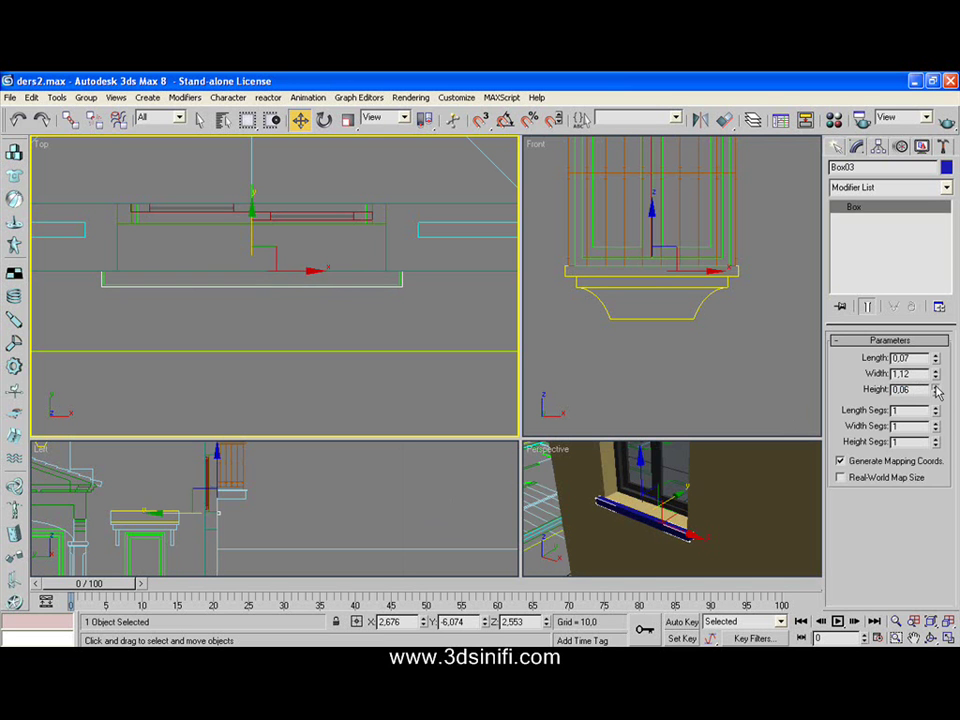
left_click(937, 387)
left_click(936, 393)
- Zoom Extents All so the whole house fits in every viewport
right_click(274, 514)
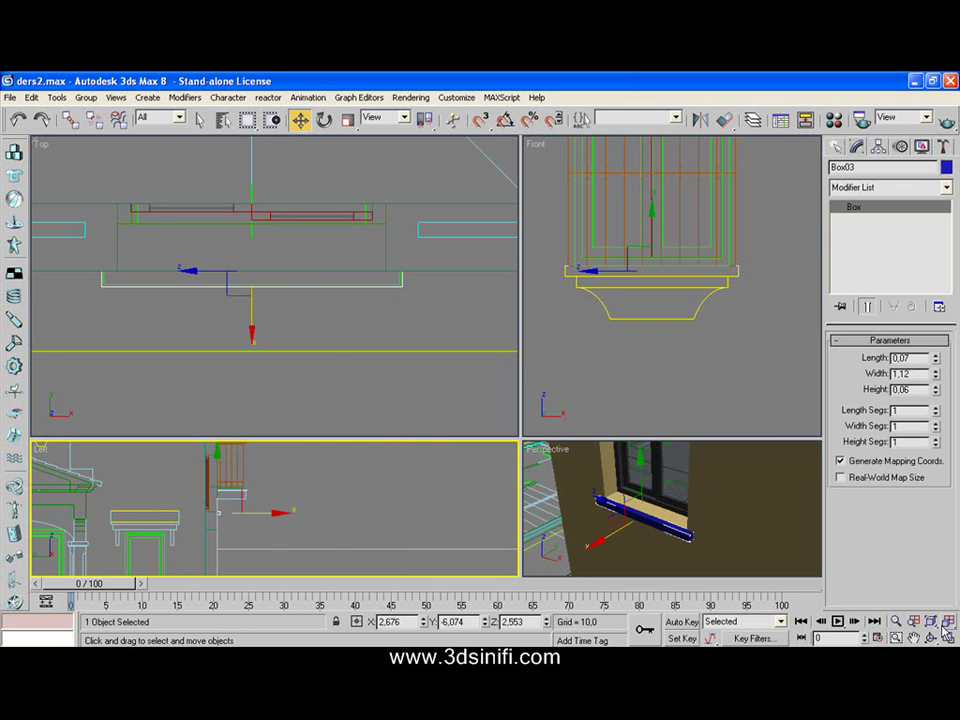
left_click(948, 621)
left_click(949, 623)
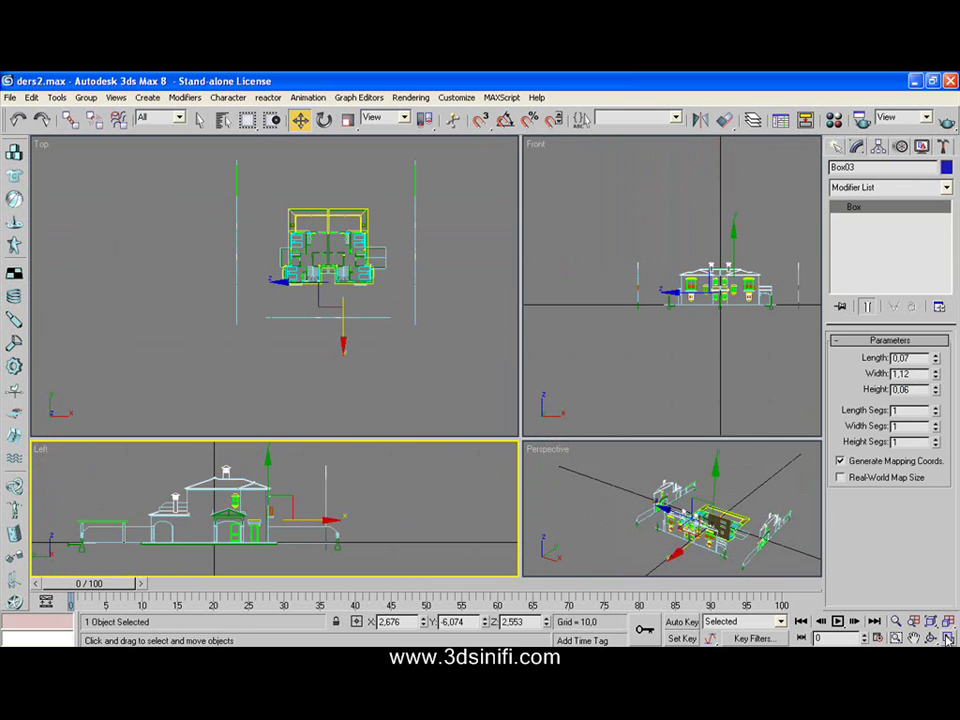
- Maximize the Left view and pan and zoom in on the wall and sill
left_click(463, 544)
left_click(947, 638)
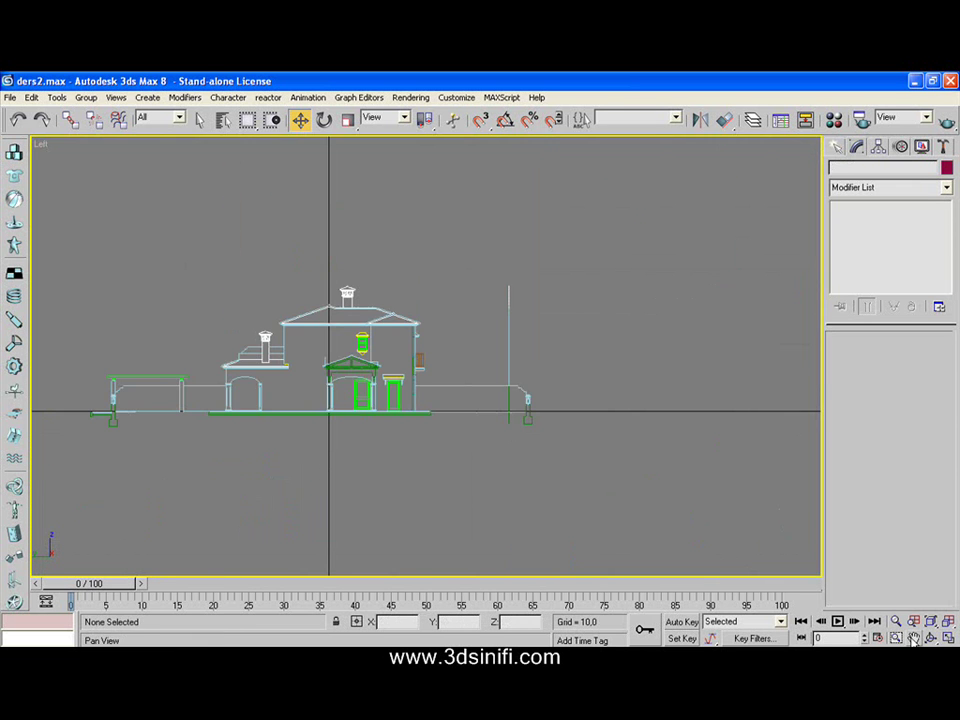
left_click(913, 638)
scroll(486, 403, "up", 3)
scroll(424, 470, "up", 3)
left_click_drag(424, 470, 476, 388)
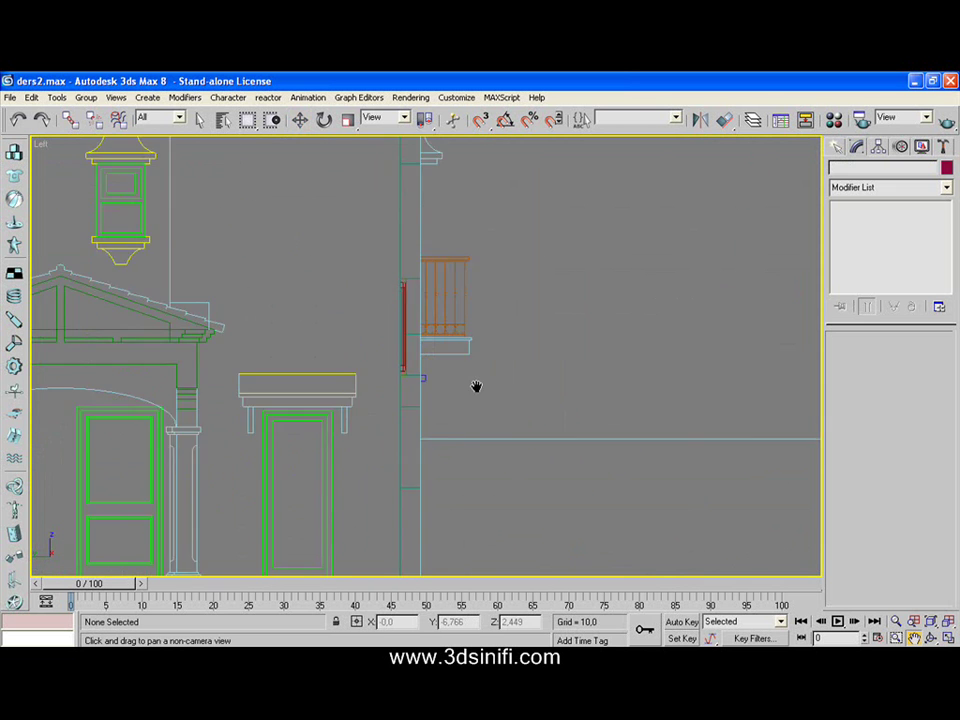
scroll(476, 388, "up", 5)
scroll(448, 441, "up", 3)
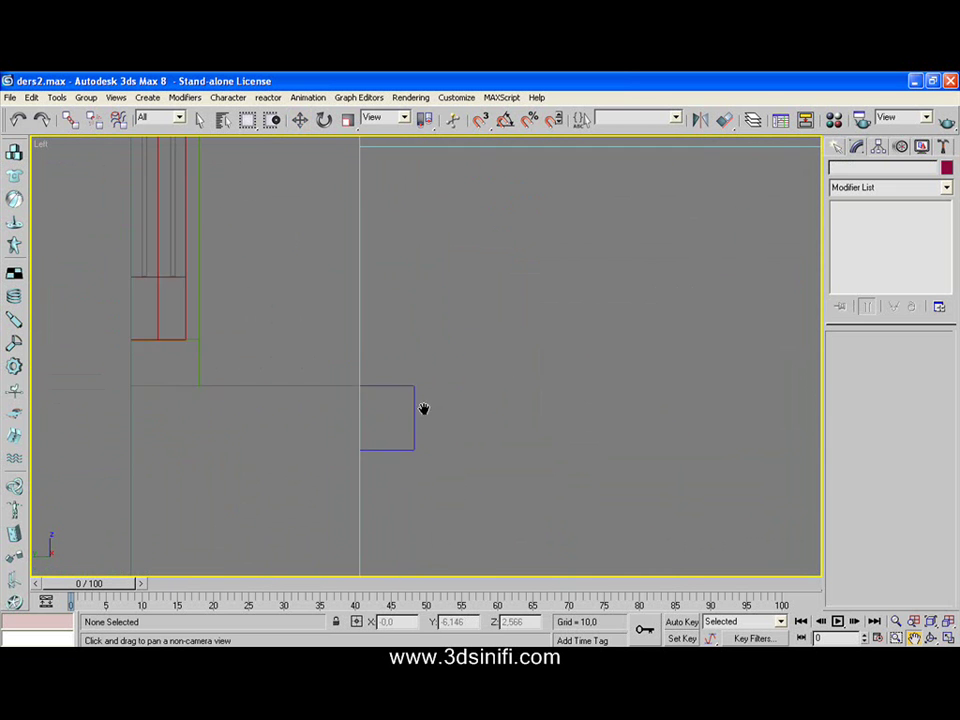
scroll(424, 409, "up", 3)
scroll(402, 320, "down", 2)
left_click(300, 119)
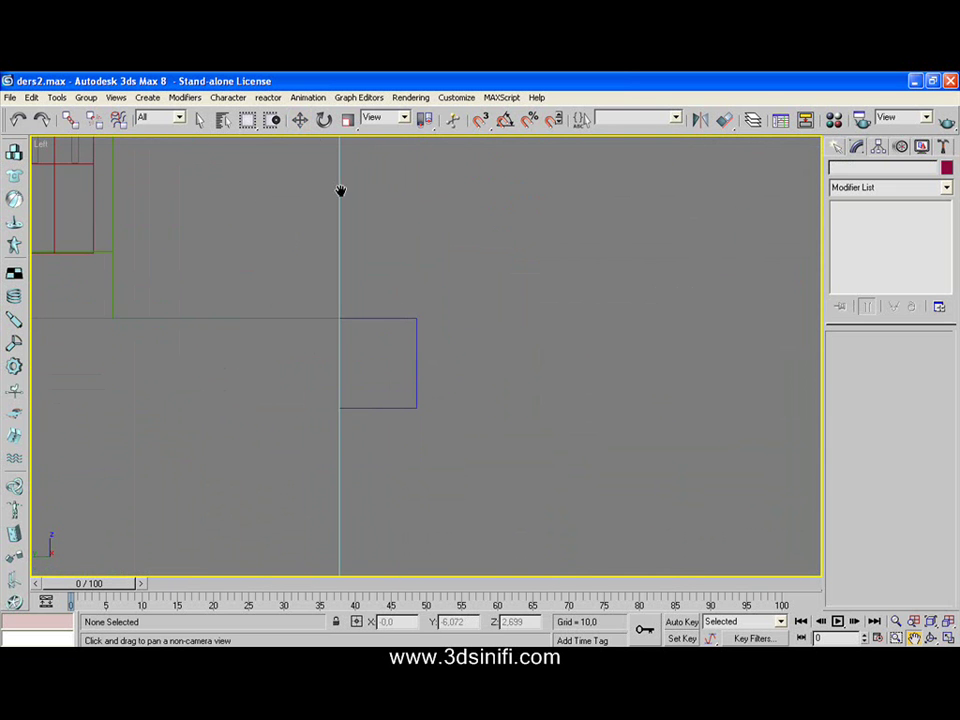
- Select Box03 and raise its Height to 0,1 with the spinner
left_click(419, 351)
scroll(446, 358, "down", 2)
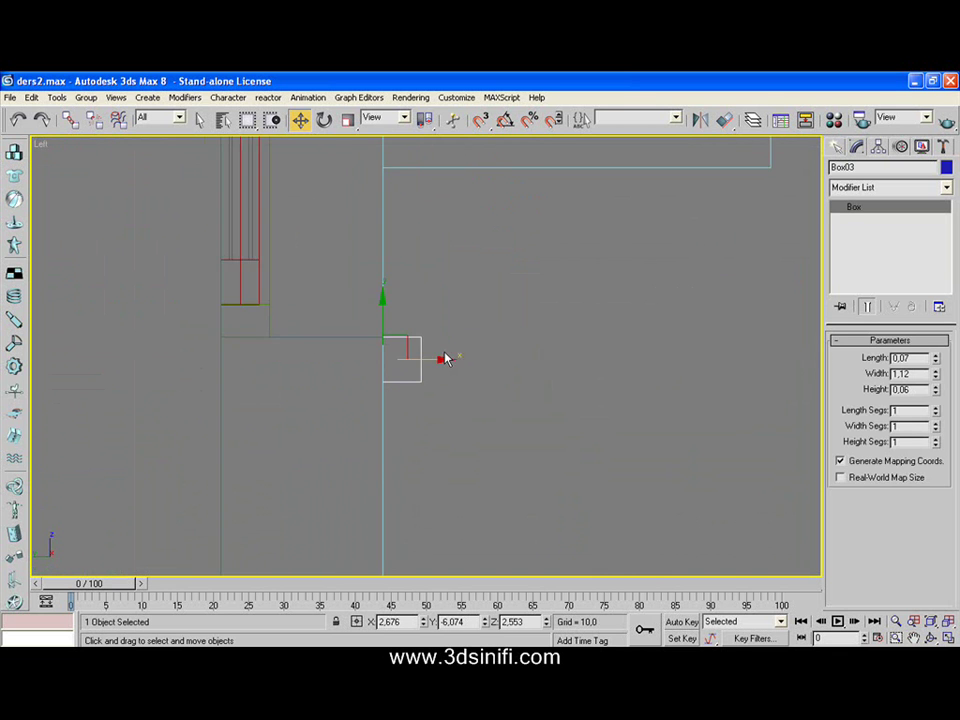
scroll(447, 356, "down", 2)
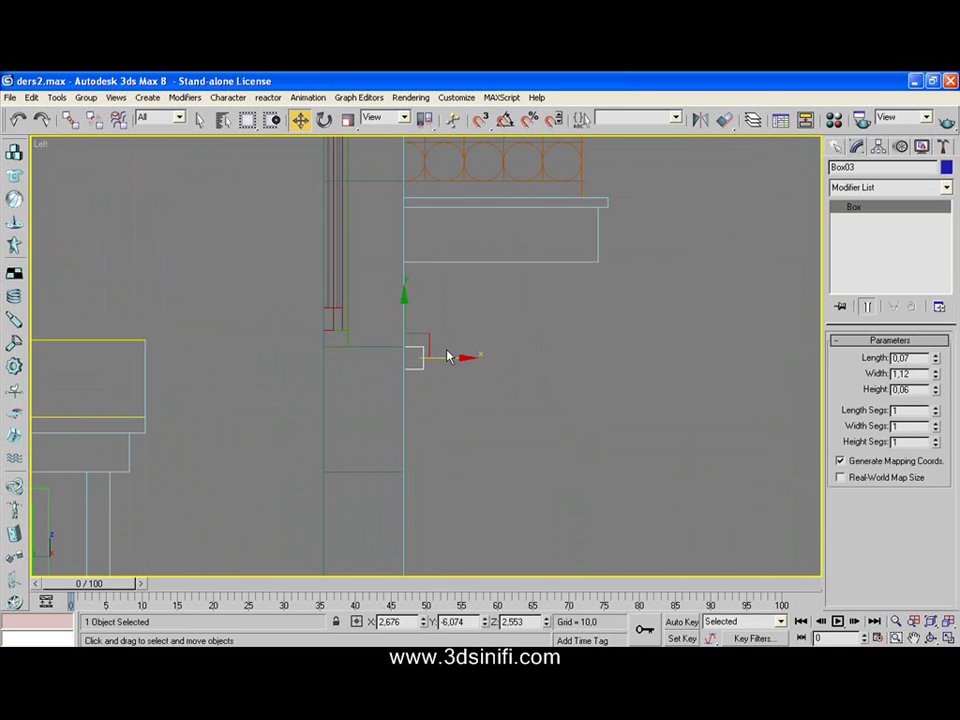
left_click(935, 387)
left_click(935, 388)
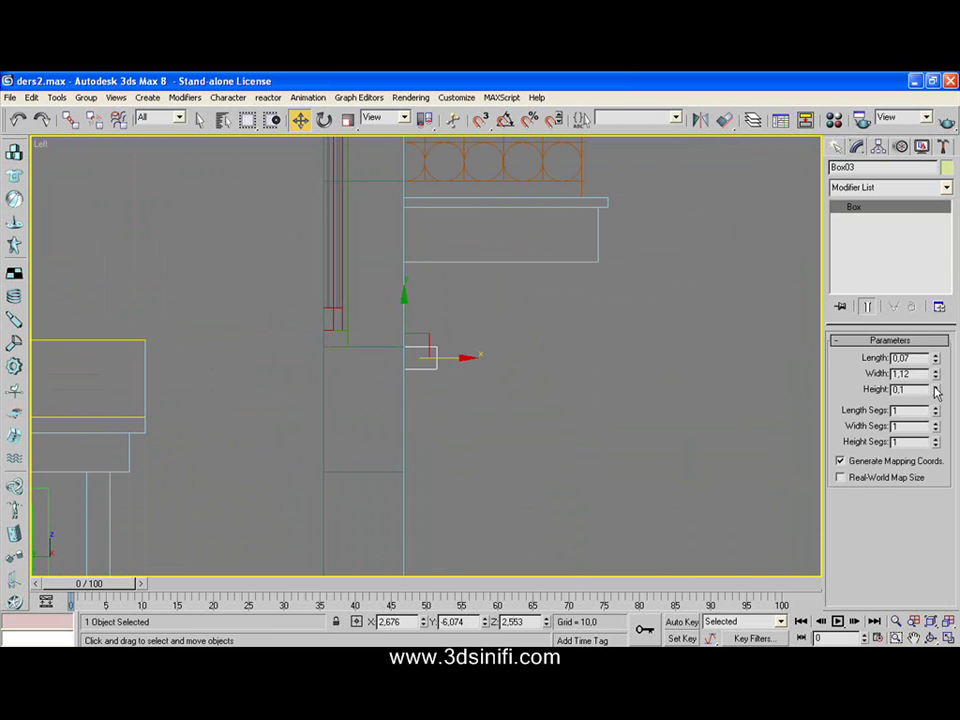
- Deselect and pan the Left view to frame the balcony and sill area
left_click(494, 333)
scroll(494, 333, "down", 3)
scroll(494, 333, "down", 2)
scroll(494, 333, "down", 2)
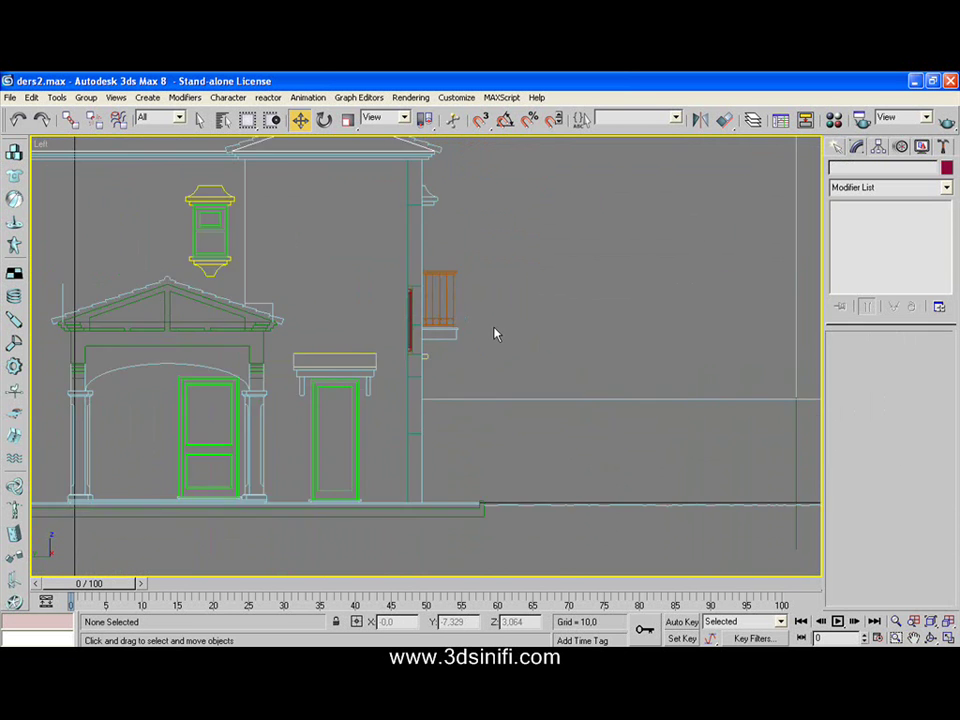
scroll(494, 333, "down", 2)
scroll(494, 333, "up", 3)
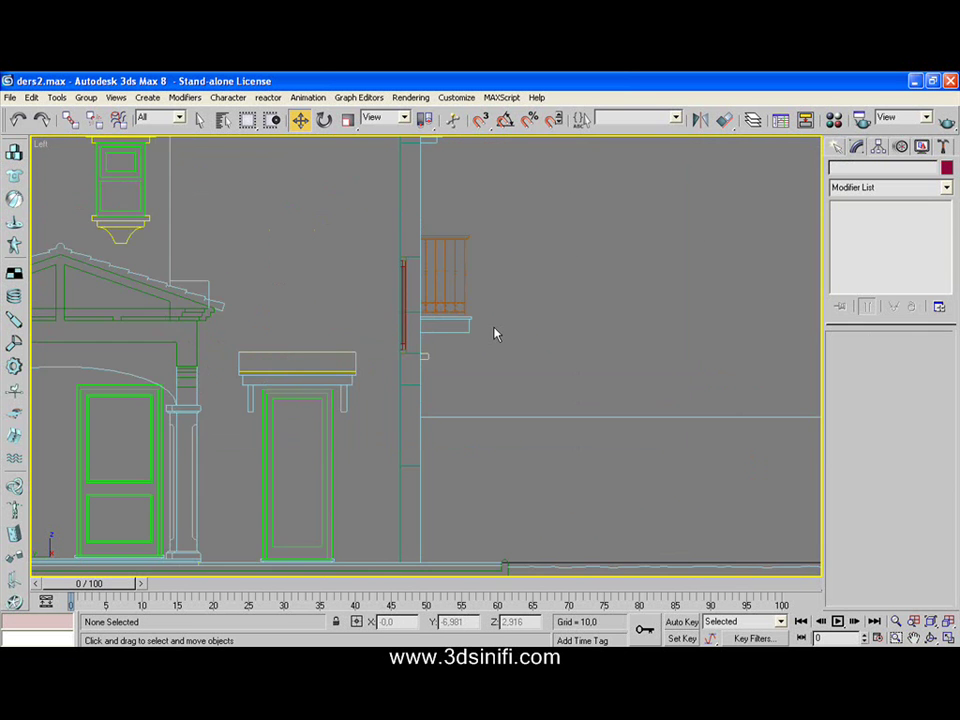
left_click(913, 637)
left_click_drag(493, 276, 487, 400)
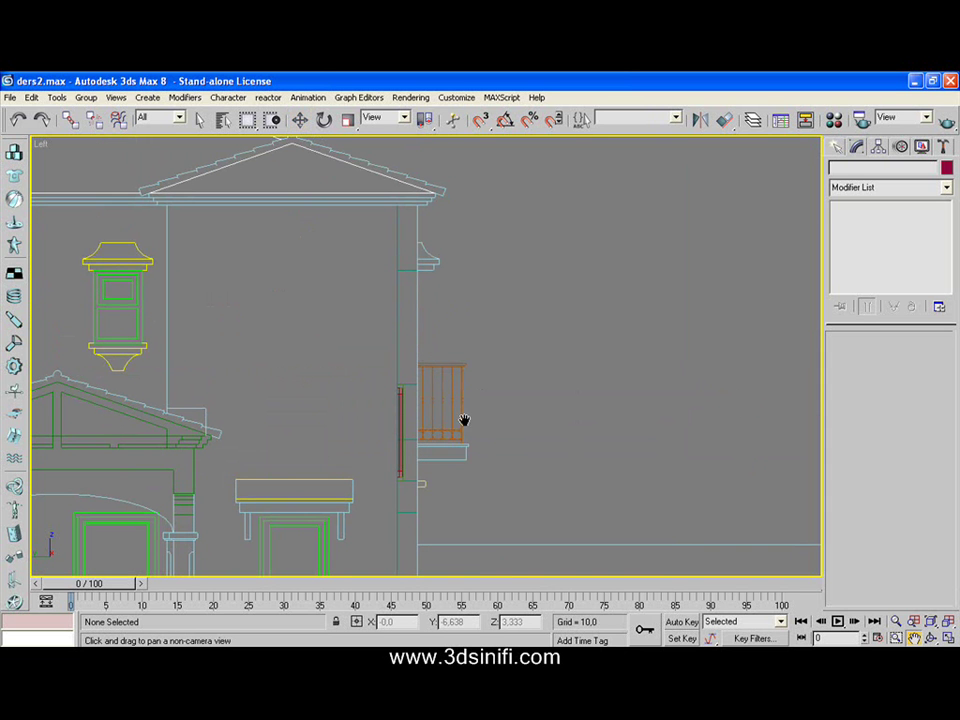
left_click(299, 119)
- Lift Box03 up to the cornice and zoom in on it
left_click(421, 482)
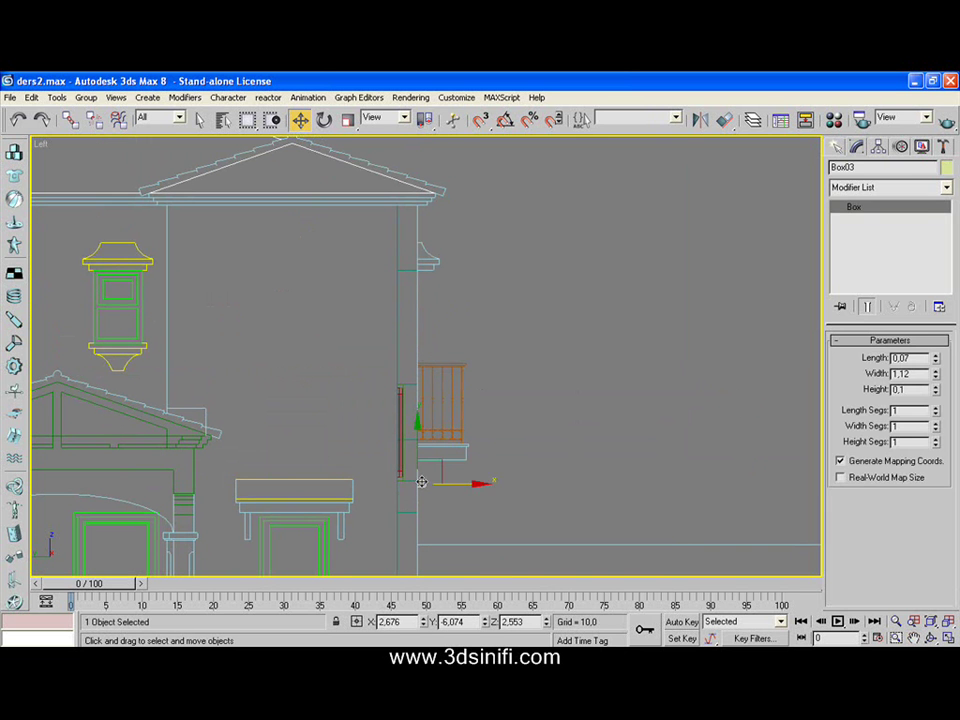
left_click_drag(412, 464, 434, 237)
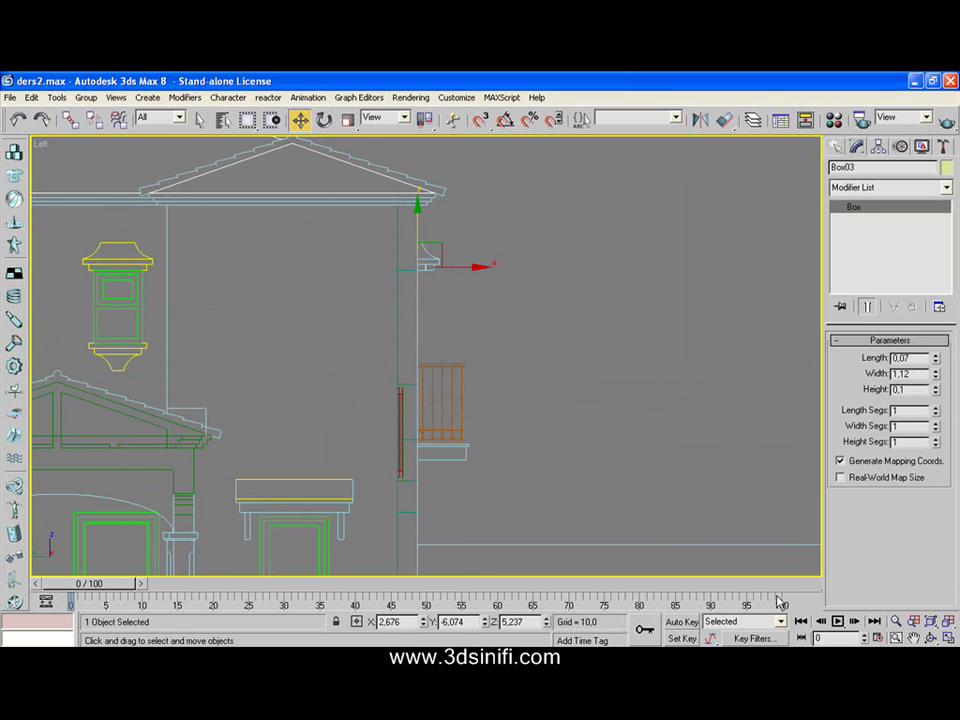
left_click(913, 637)
mouse_move(457, 301)
left_mouse_down()
mouse_move(435, 319)
mouse_move(403, 413)
left_mouse_up()
scroll(435, 319, "up", 3)
scroll(403, 413, "up", 5)
left_click_drag(344, 270, 414, 294)
- Increase Box03's Height to about 0,2 with the spinner
key("w")
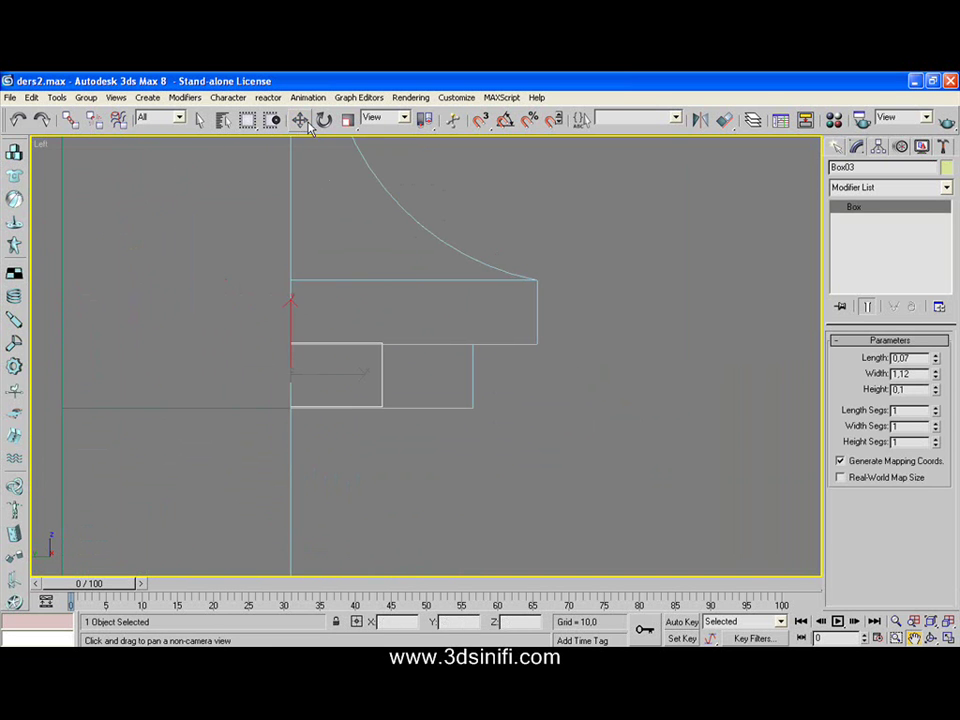
left_click_drag(291, 322, 291, 323)
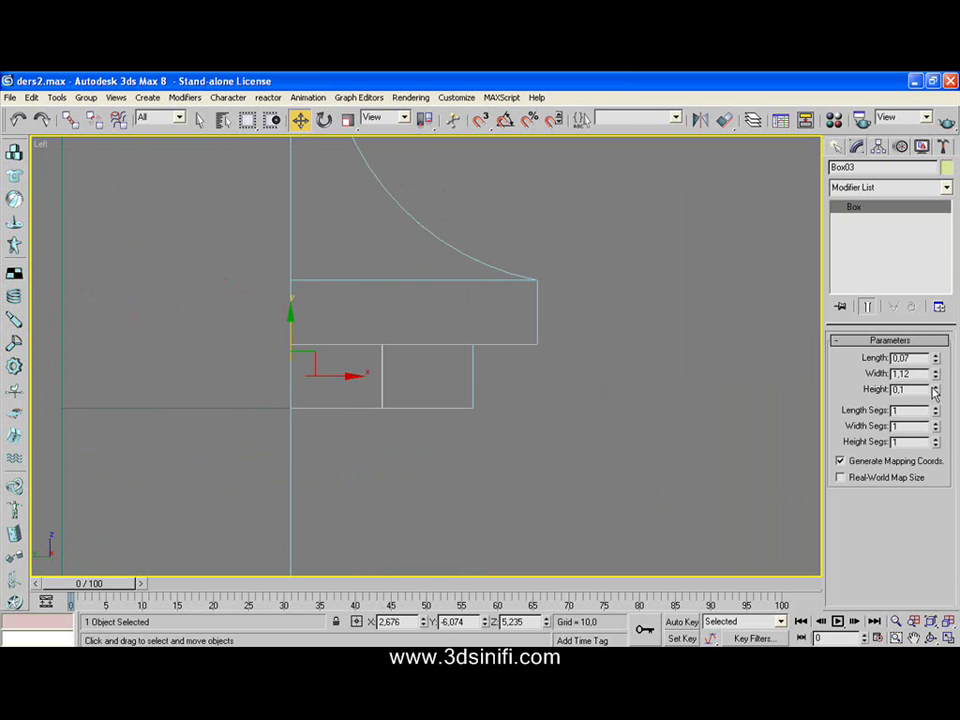
left_click_drag(935, 392, 935, 392)
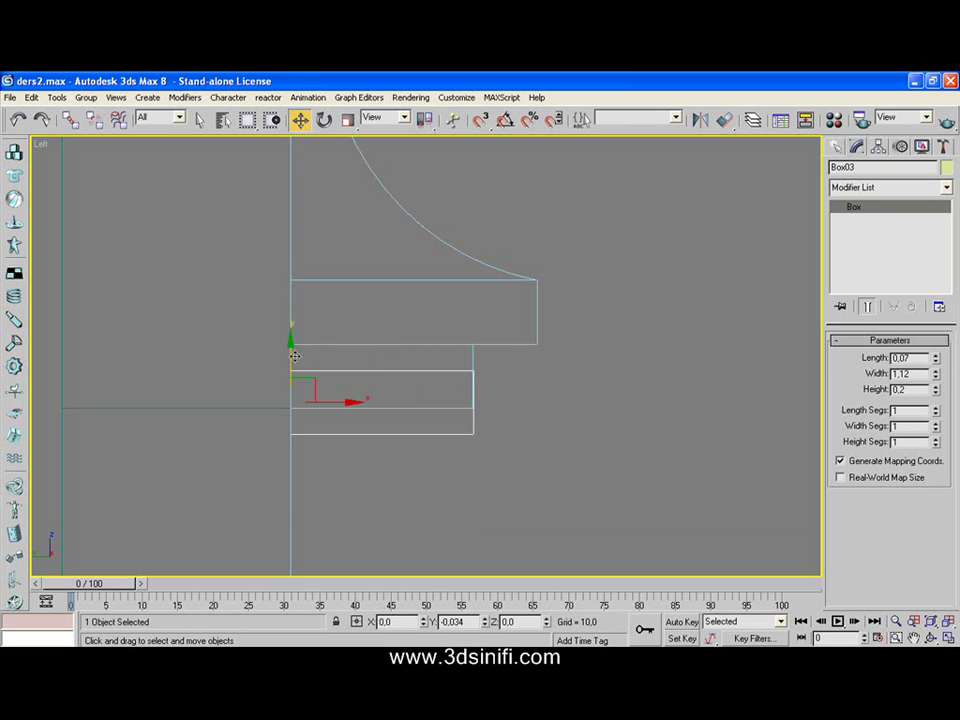
- Move the box down just under the balcony ledge and show all four views
left_click_drag(295, 330, 294, 439)
scroll(294, 439, "down", 5)
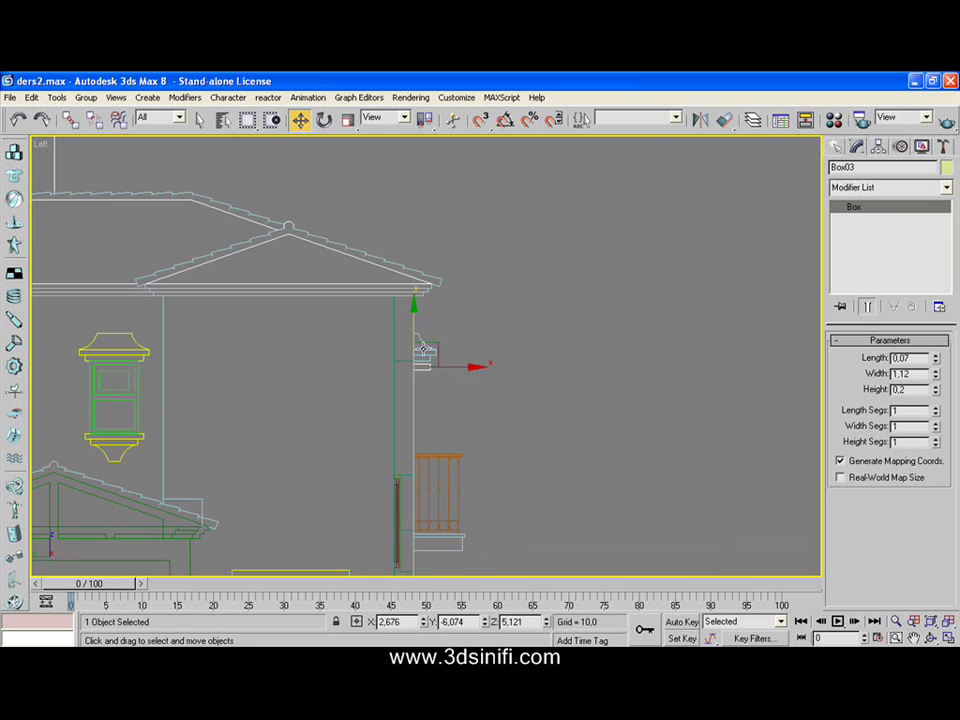
left_click_drag(410, 332, 409, 507)
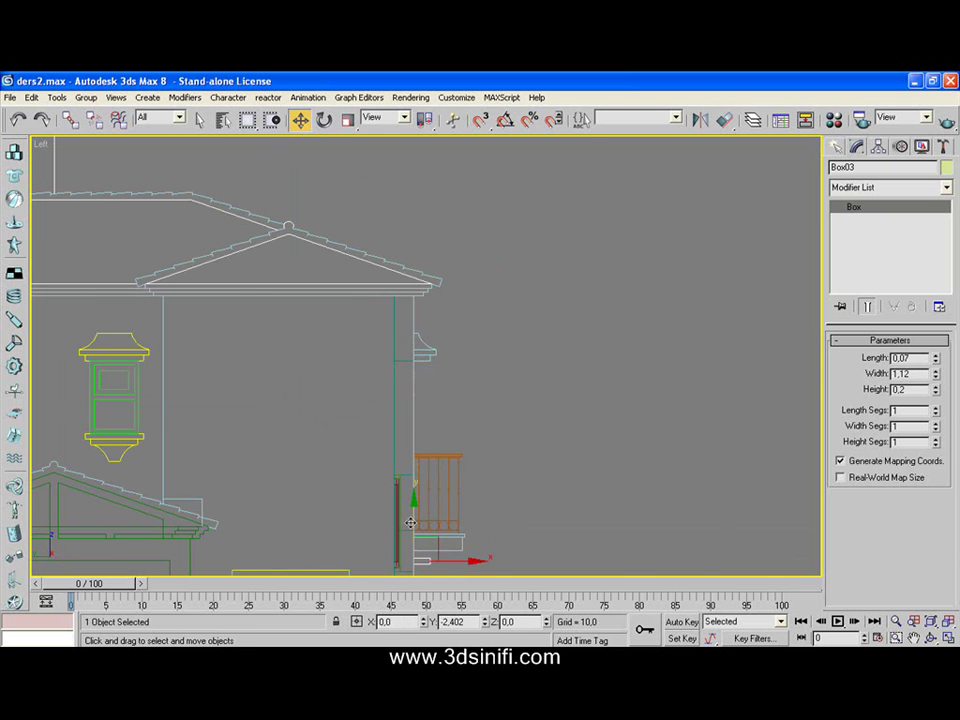
scroll(409, 507, "down", 2)
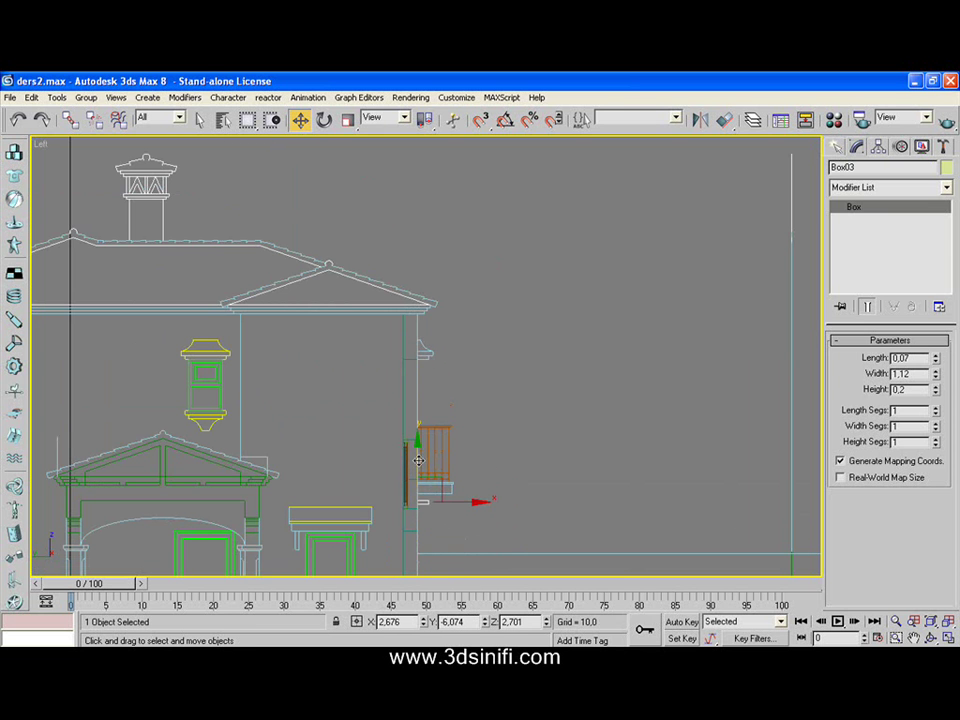
left_click_drag(418, 460, 420, 492)
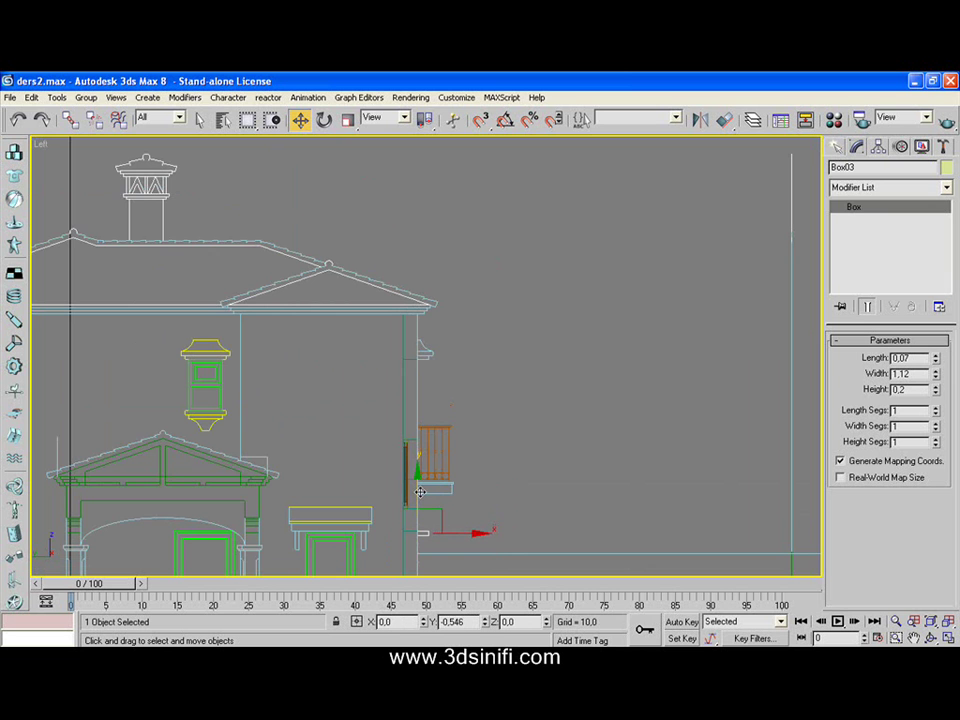
key("alt+w")
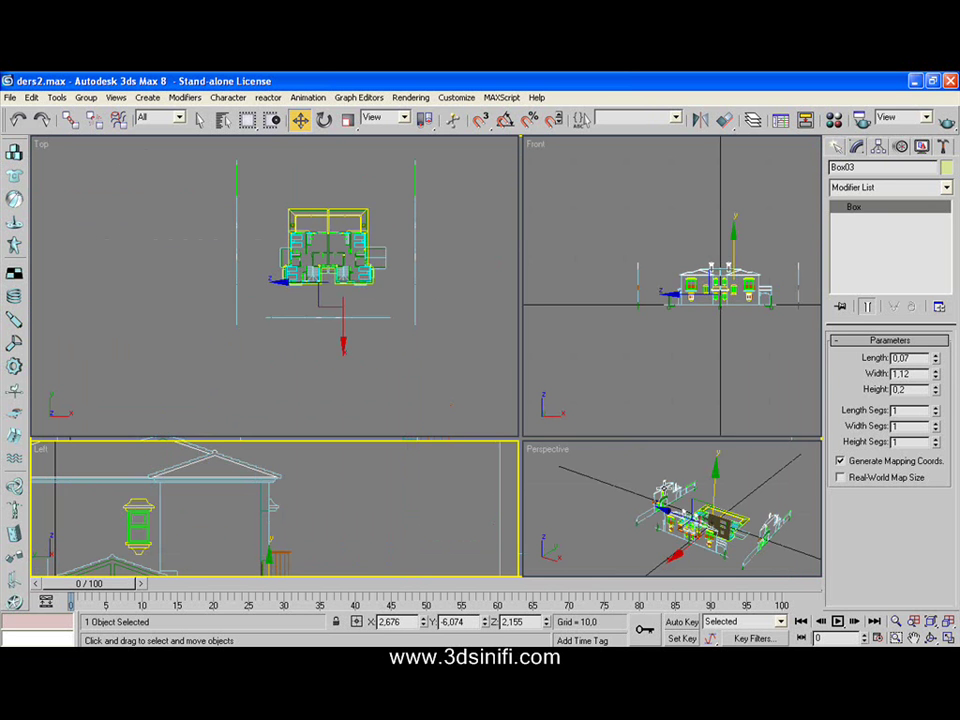
- Maximize the Front view and center and zoom in on the building facade
left_click(797, 263)
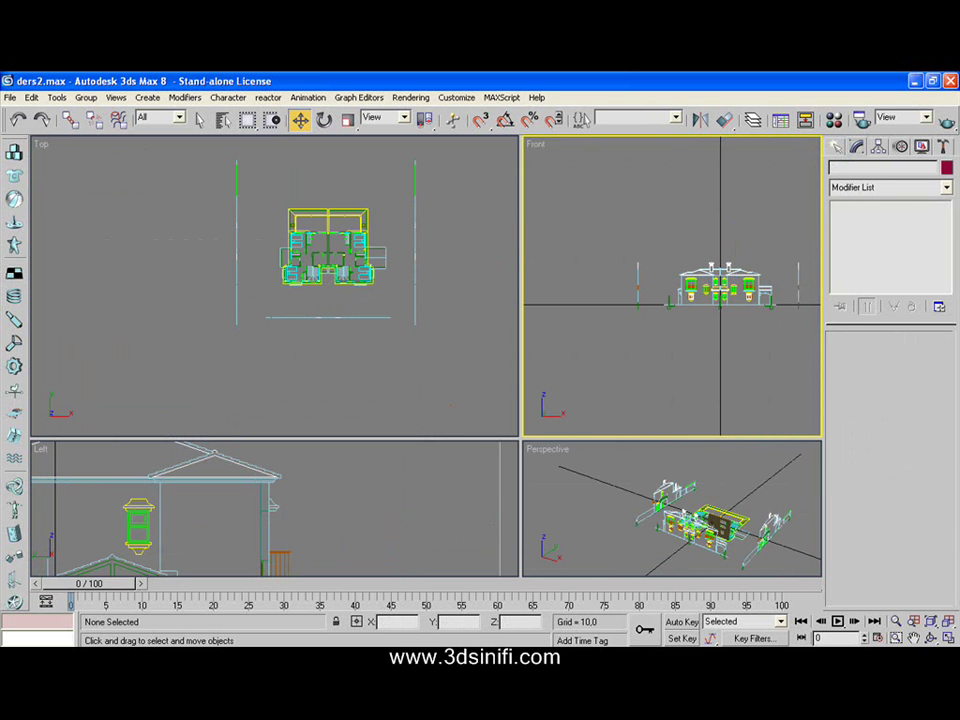
left_click(947, 638)
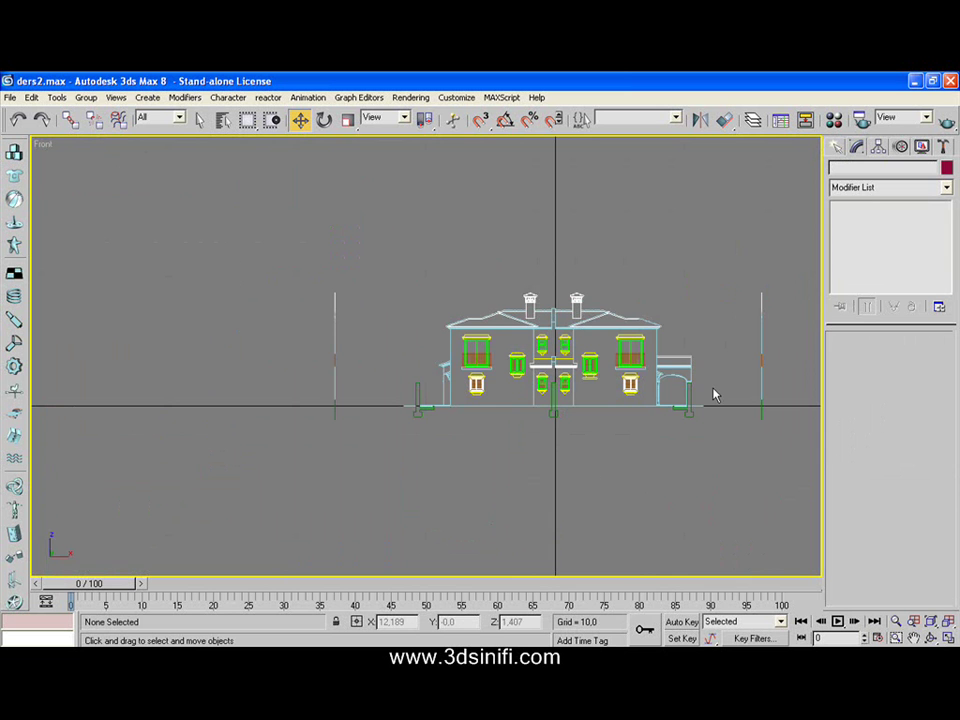
left_click(914, 637)
mouse_move(694, 398)
left_mouse_down()
mouse_move(523, 435)
mouse_move(386, 435)
mouse_move(431, 390)
mouse_move(414, 354)
left_mouse_up()
scroll(521, 433, "up", 5)
scroll(514, 473, "up", 1)
scroll(386, 435, "up", 5)
- Move the Box03 sill slab up directly beneath the window frame
left_click(300, 119)
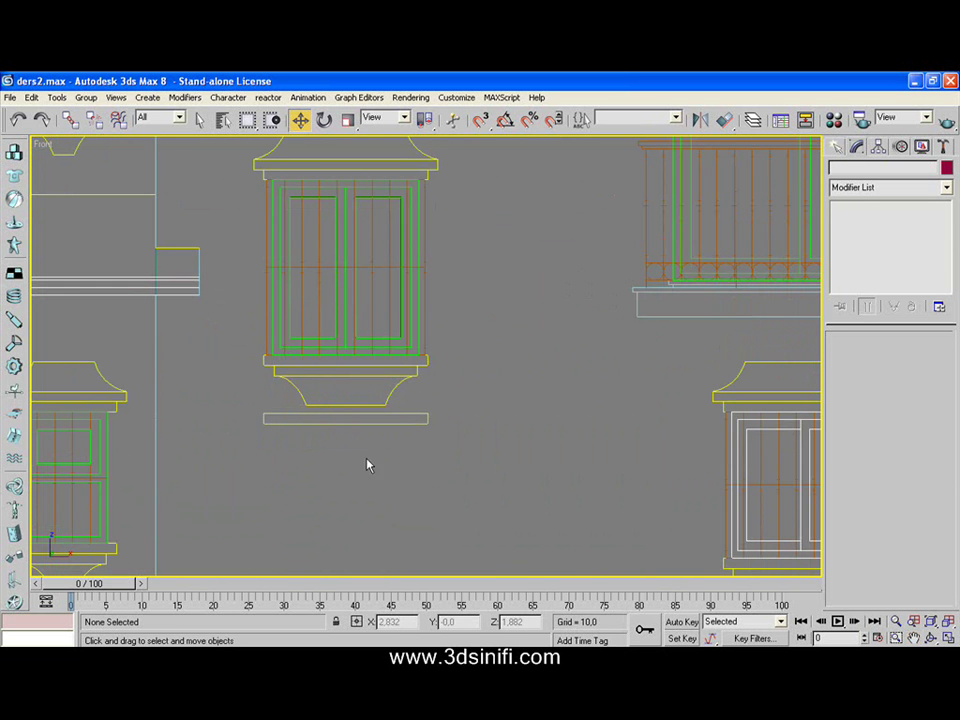
left_click(368, 418)
left_click_drag(344, 376, 344, 320)
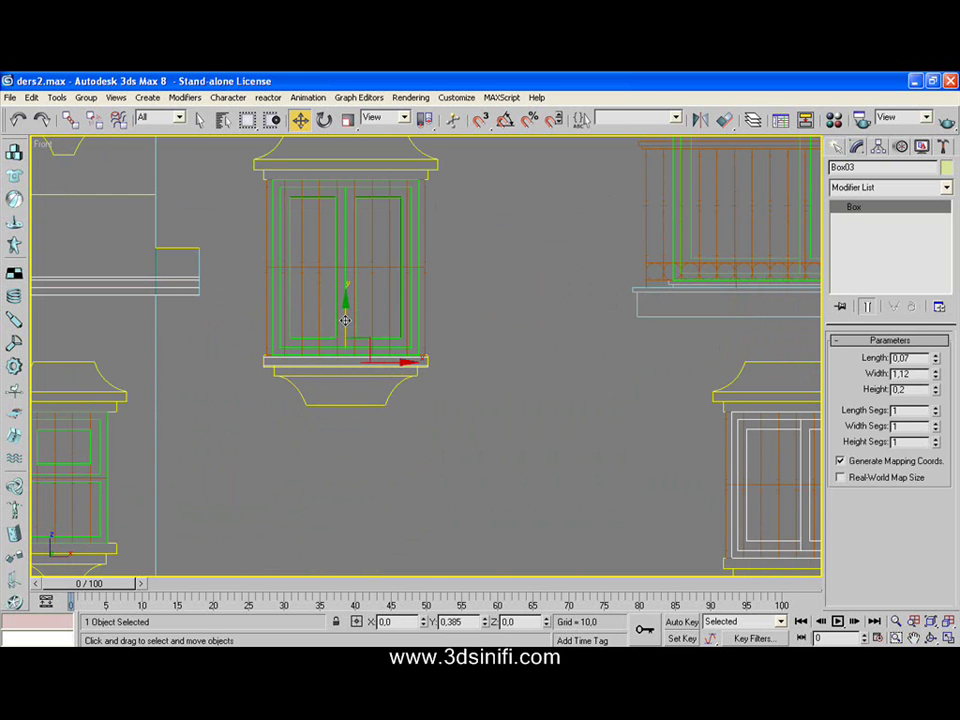
left_click_drag(345, 319, 346, 318)
key("bracketleft")
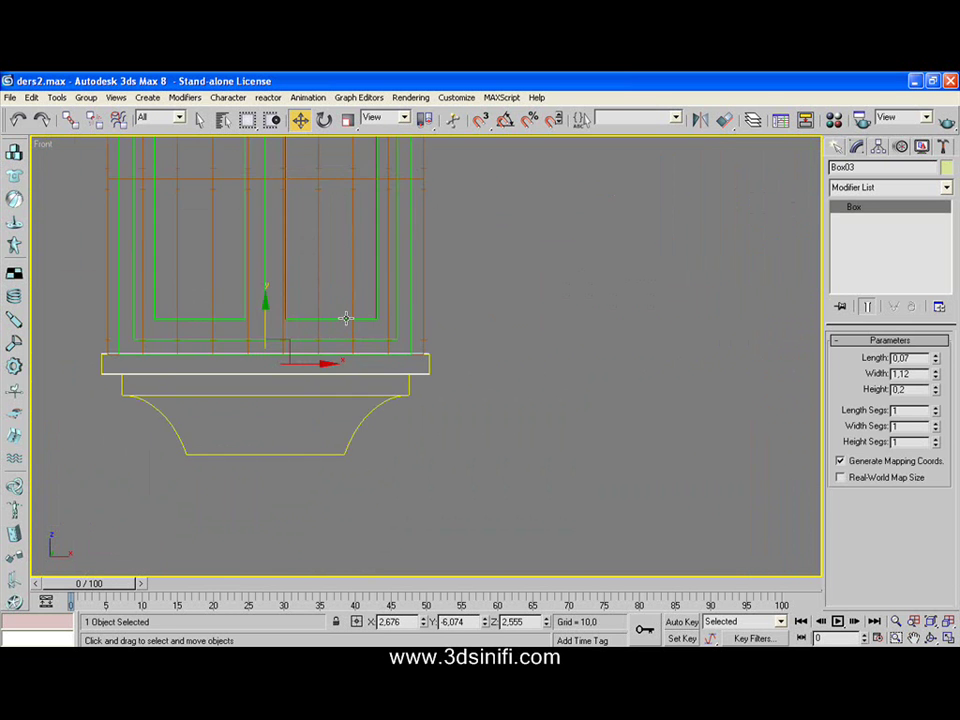
key("bracketleft")
left_click_drag(198, 318, 198, 319)
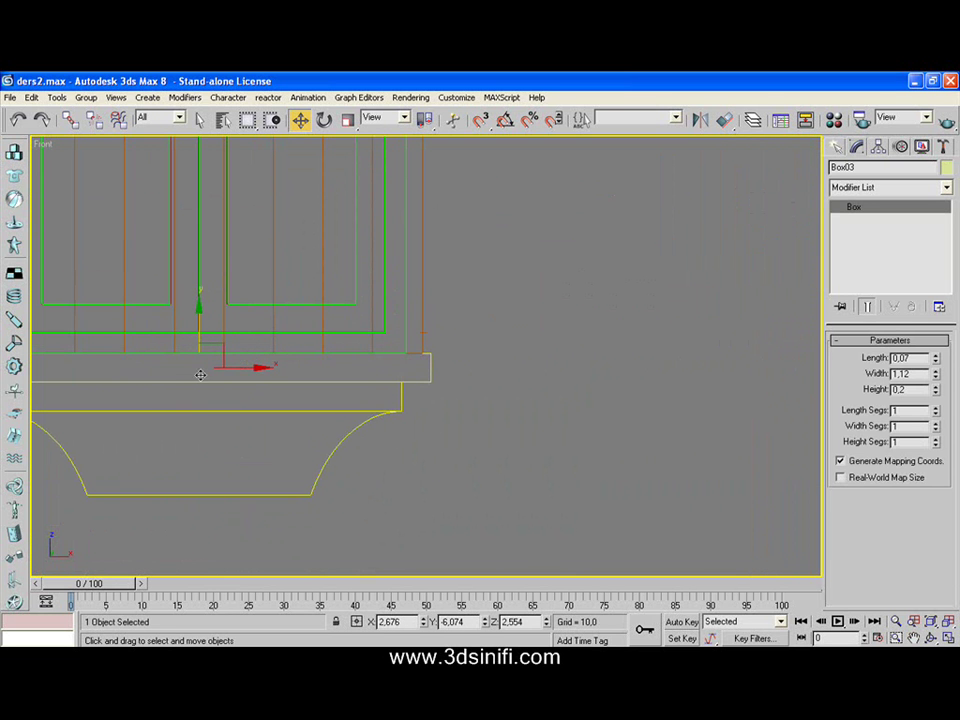
- Save the scene and turn on 3D vertex snapping
key("ctrl+p")
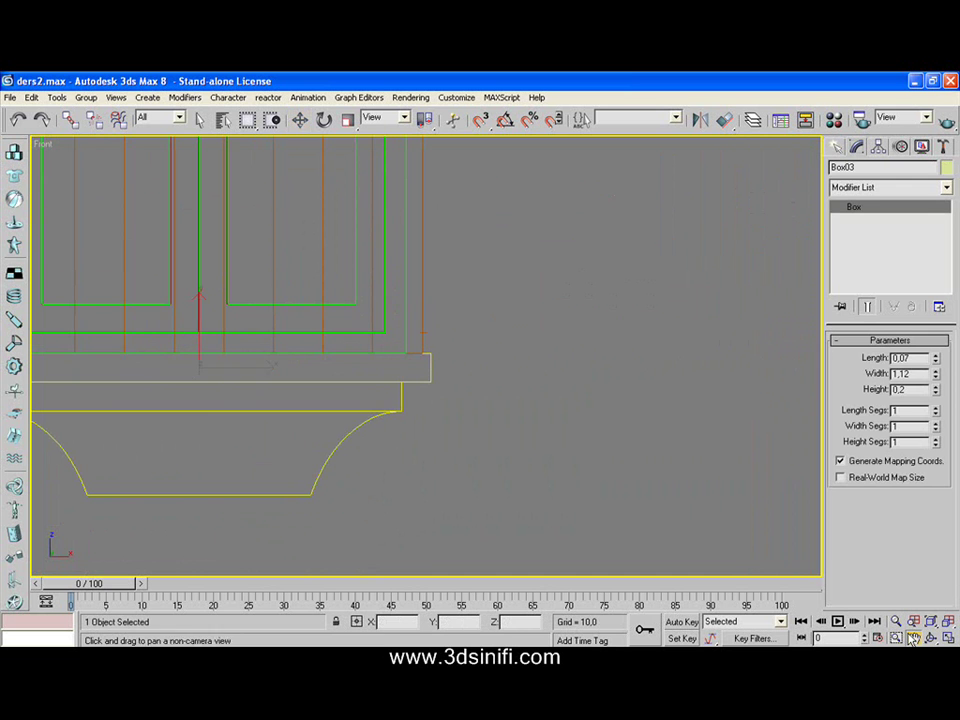
key("ctrl+s")
left_click_drag(397, 417, 467, 429)
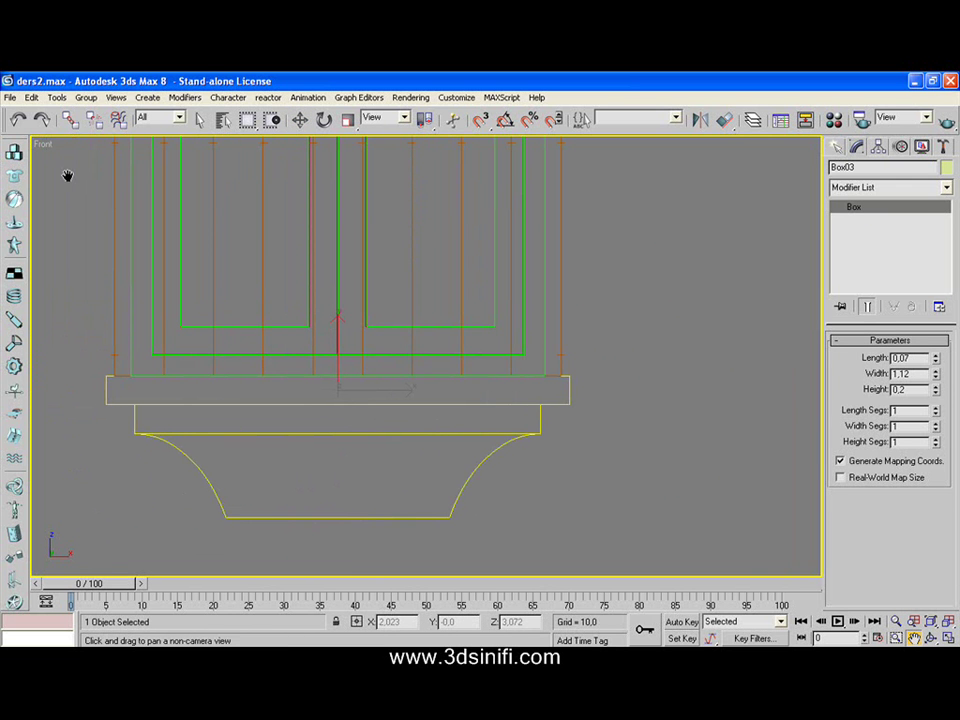
key("ctrl+s")
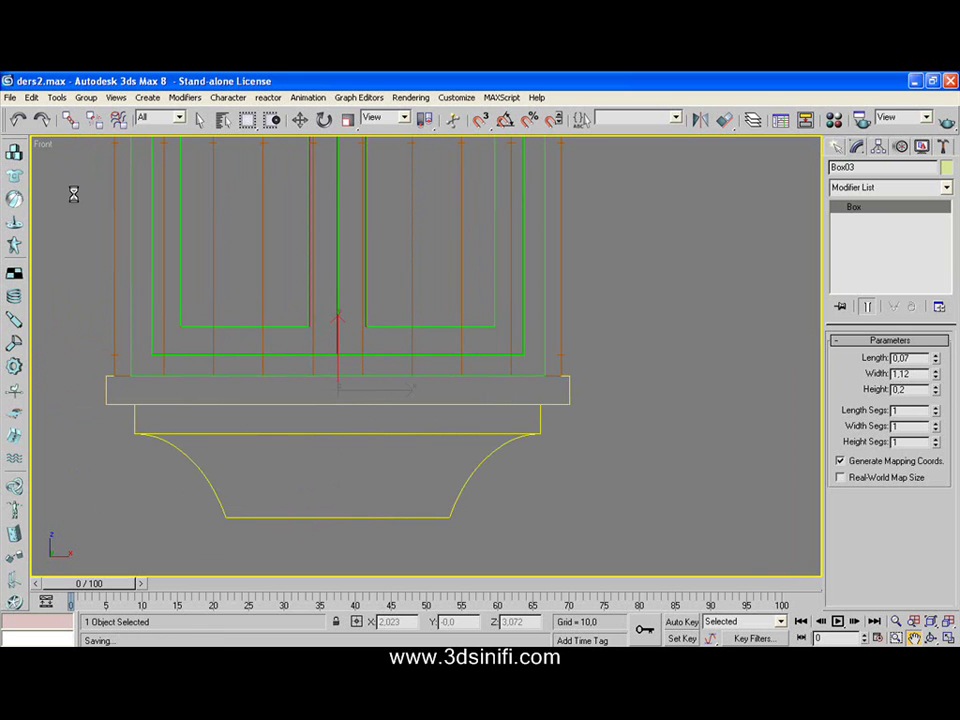
left_click_drag(424, 425, 430, 423)
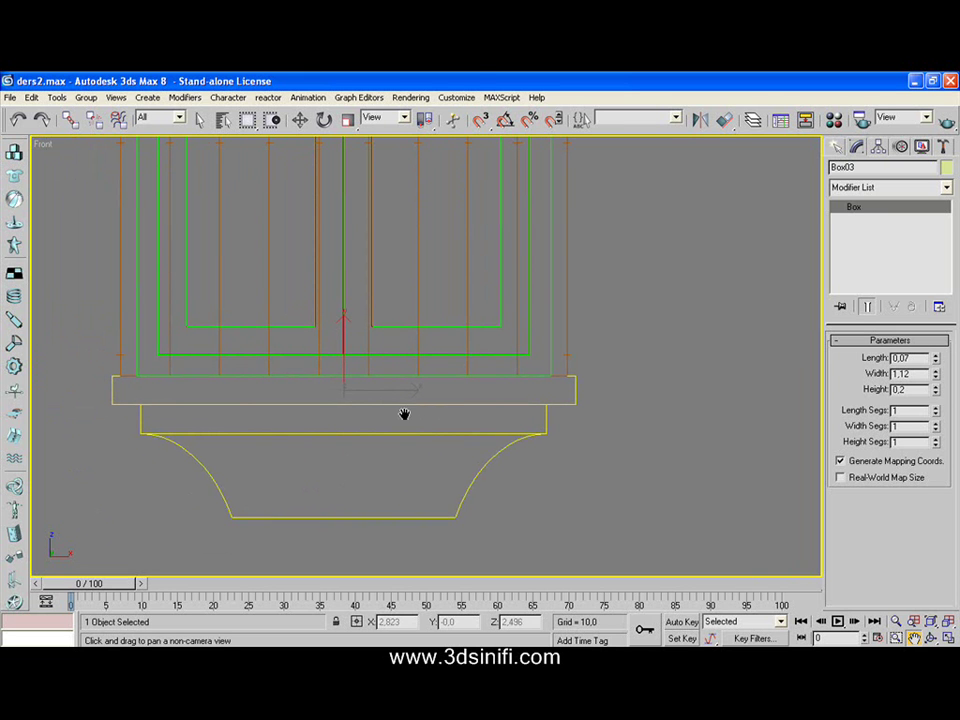
left_click(481, 120)
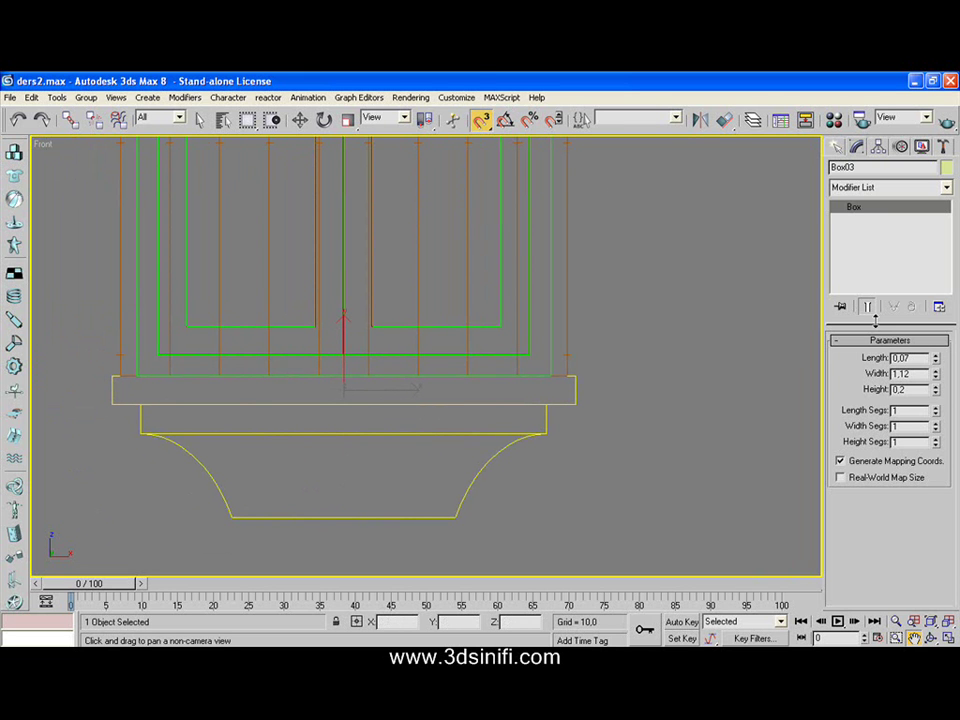
- Snap-draw a flat 0,98-wide Box04 across the bracket's top corners, then show four views
left_click(838, 147)
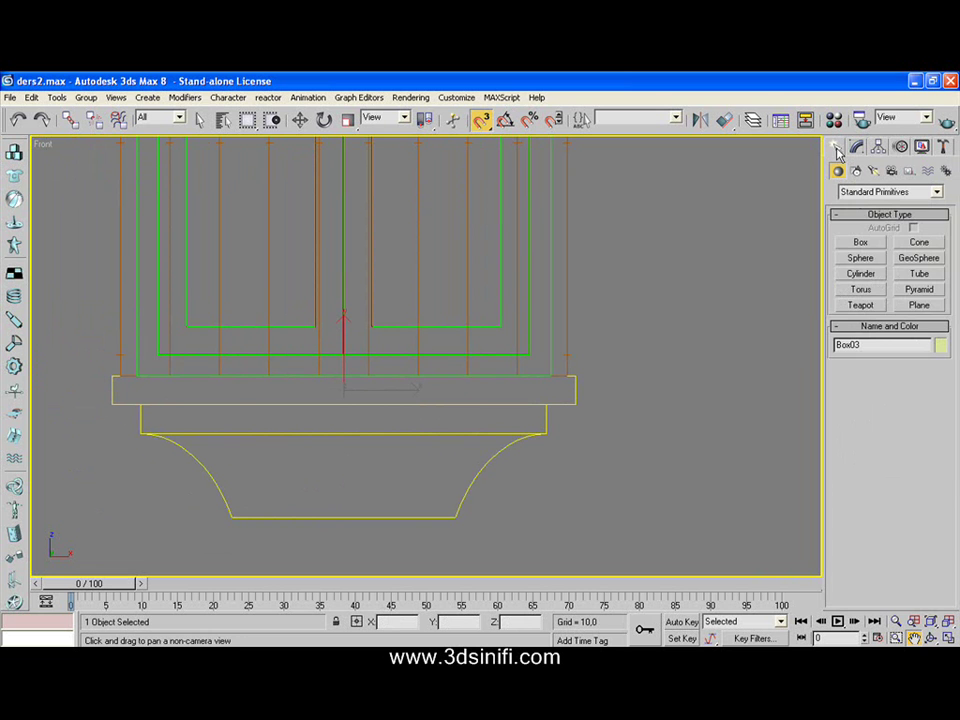
left_click(860, 243)
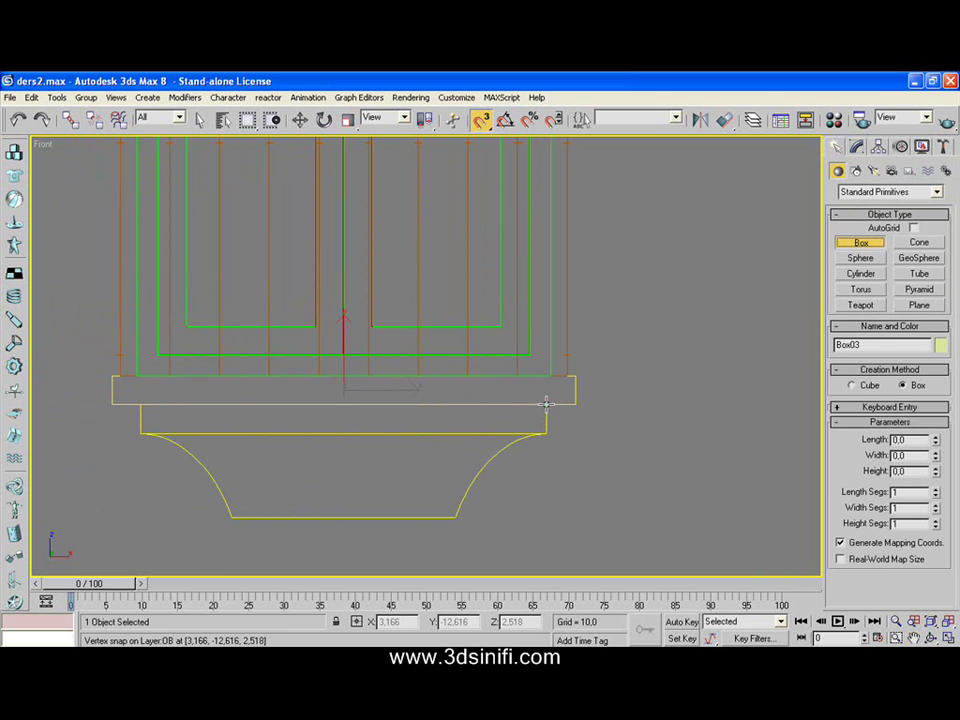
left_click_drag(540, 404, 139, 433)
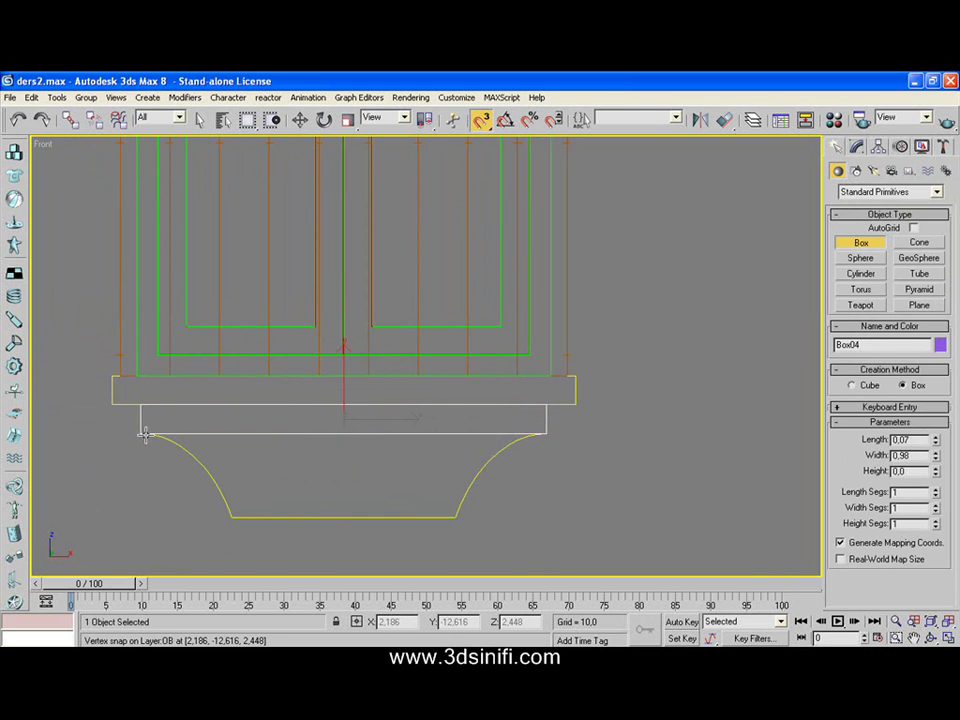
right_click(145, 432)
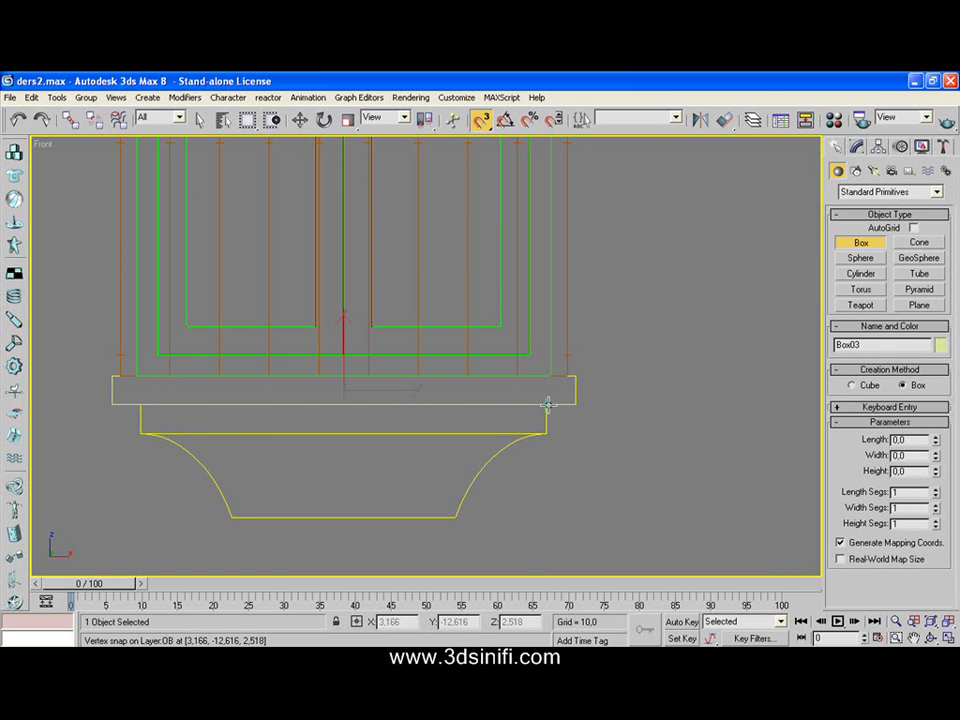
left_click_drag(547, 404, 141, 430)
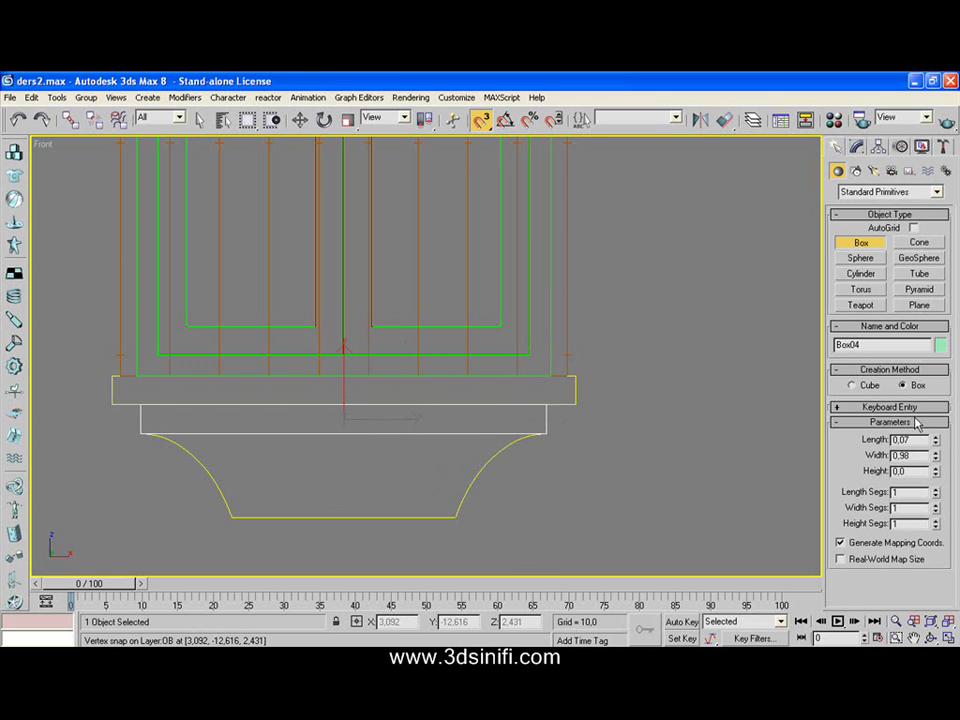
left_click(952, 631)
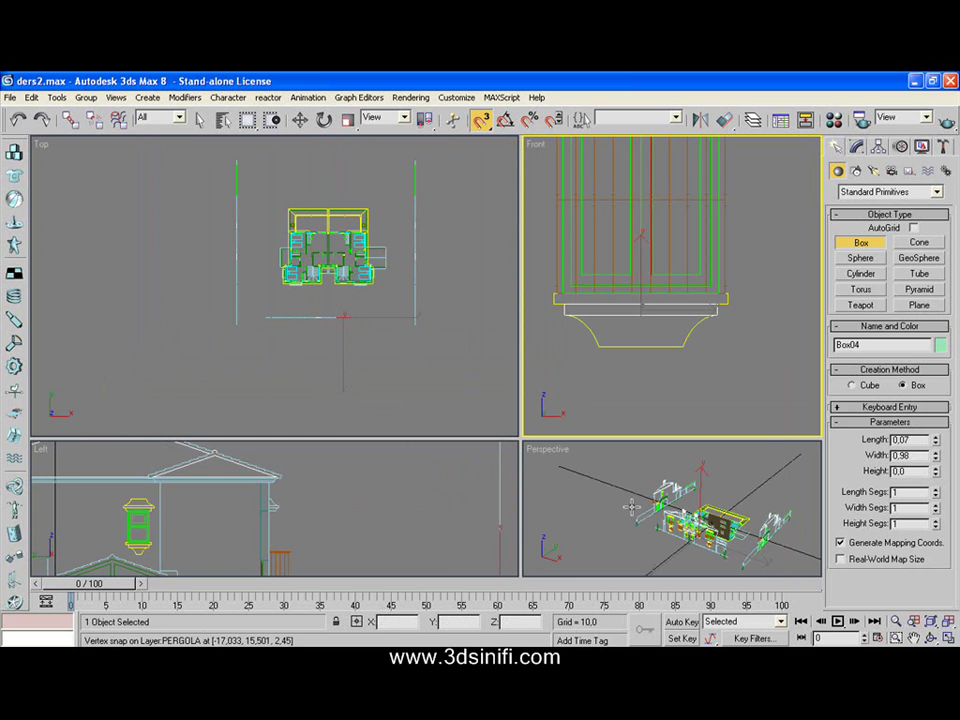
- Inspect the wall in a maximized Perspective view, then maximize the Front view instead
key("alt+w")
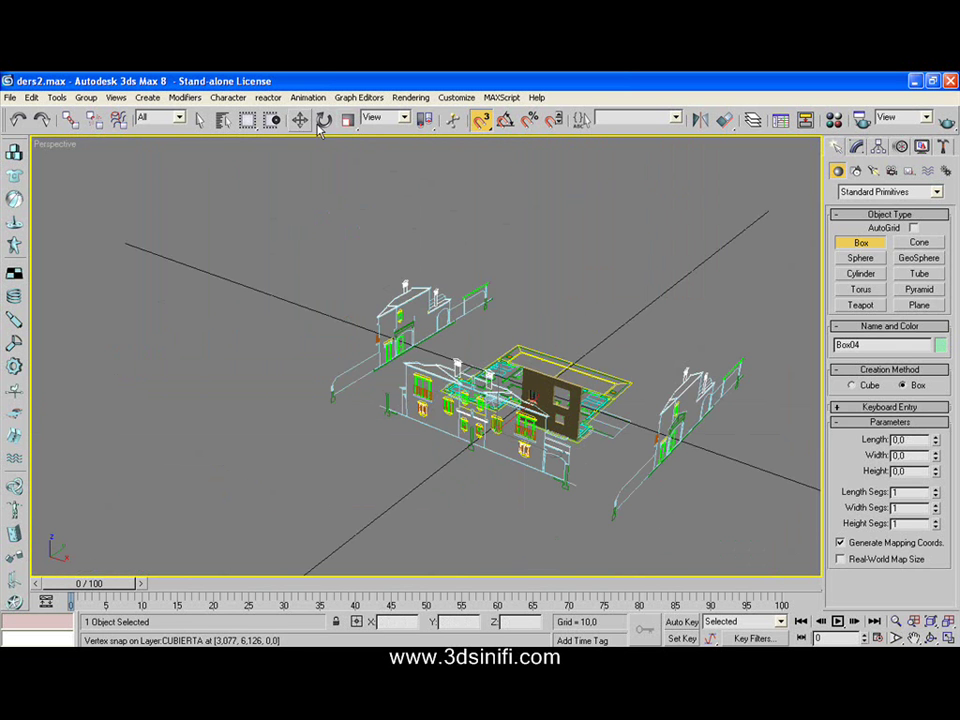
left_click(300, 119)
mouse_move(480, 290)
middle_mouse_down("alt")
mouse_move(571, 290)
mouse_move(585, 450)
mouse_move(397, 402)
middle_mouse_up("alt")
scroll(571, 290, "up", 4)
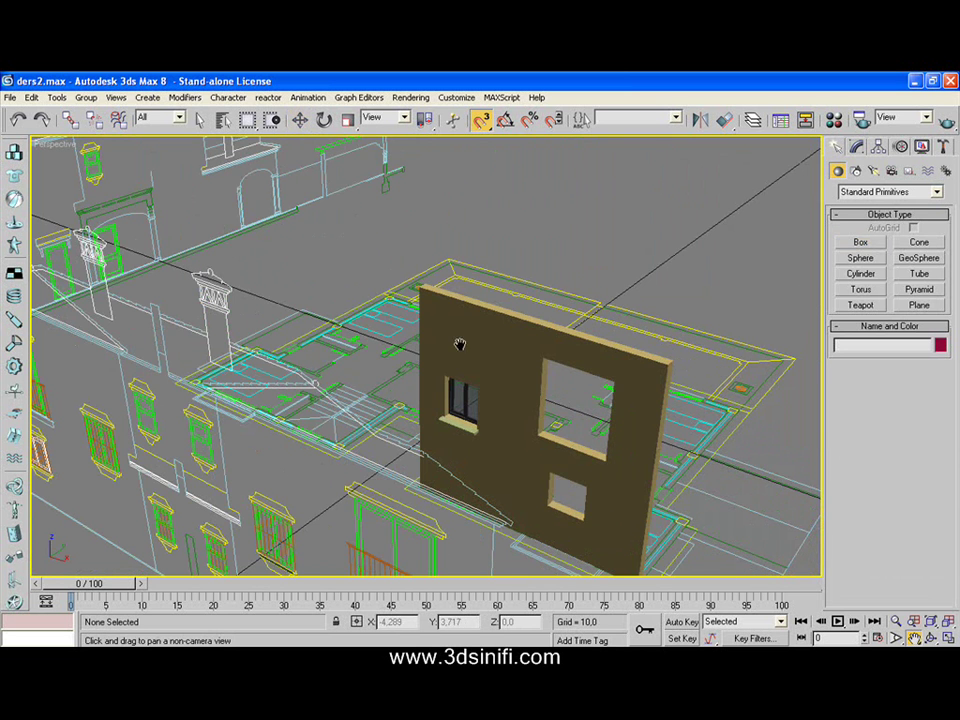
left_click_drag(597, 345, 566, 276)
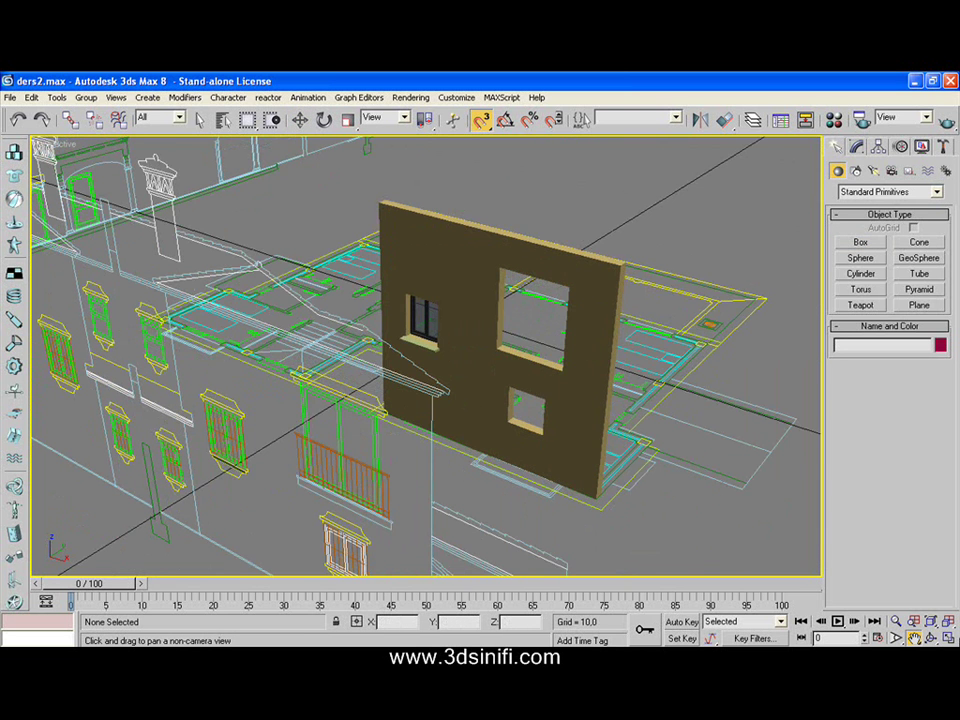
key("alt+w")
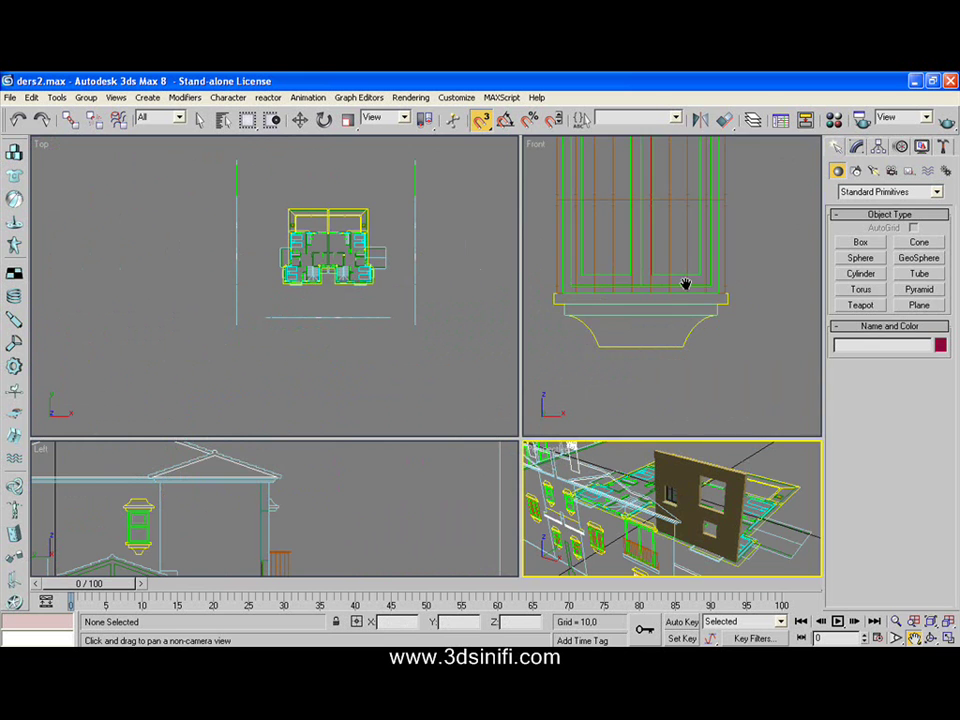
left_click(685, 284)
key("alt+w")
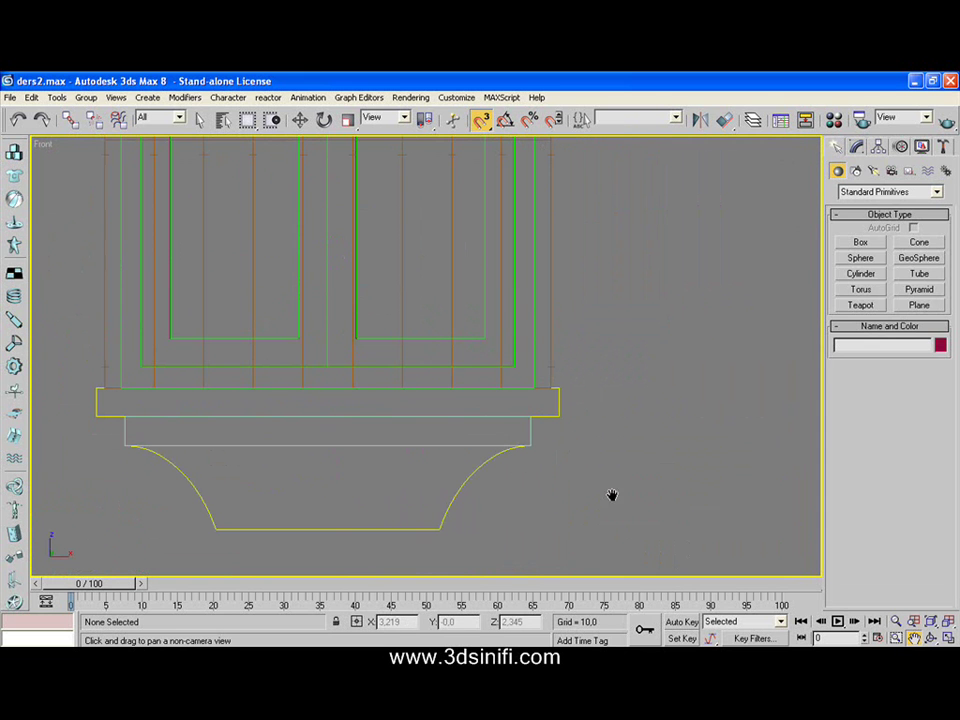
- Select the Box03 sill slab, cancelling an accidental nudge
left_click(272, 200)
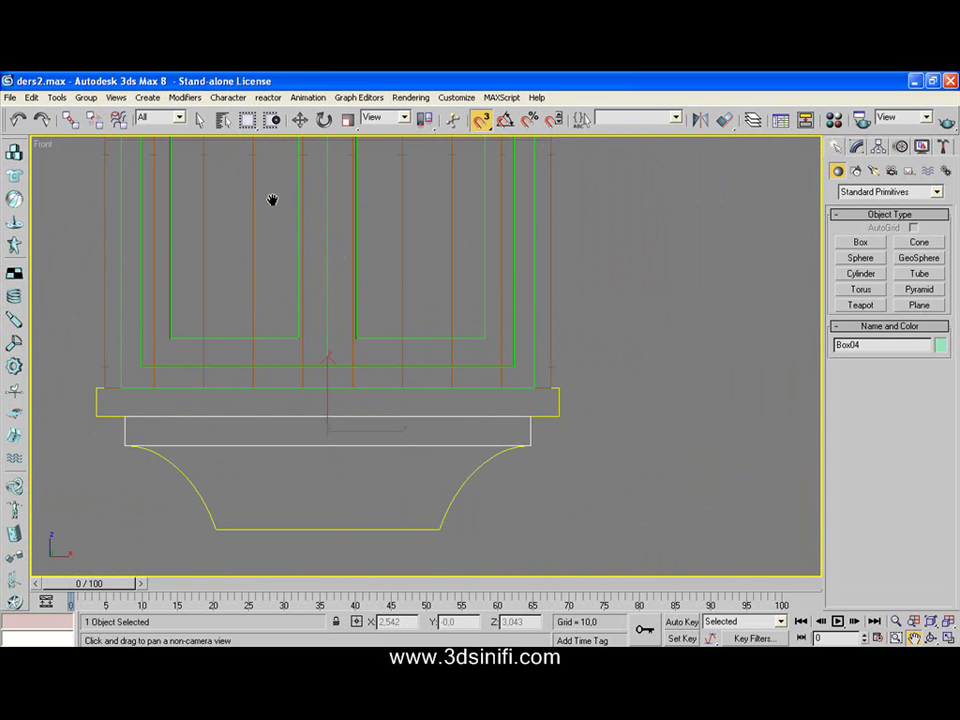
left_click(272, 222)
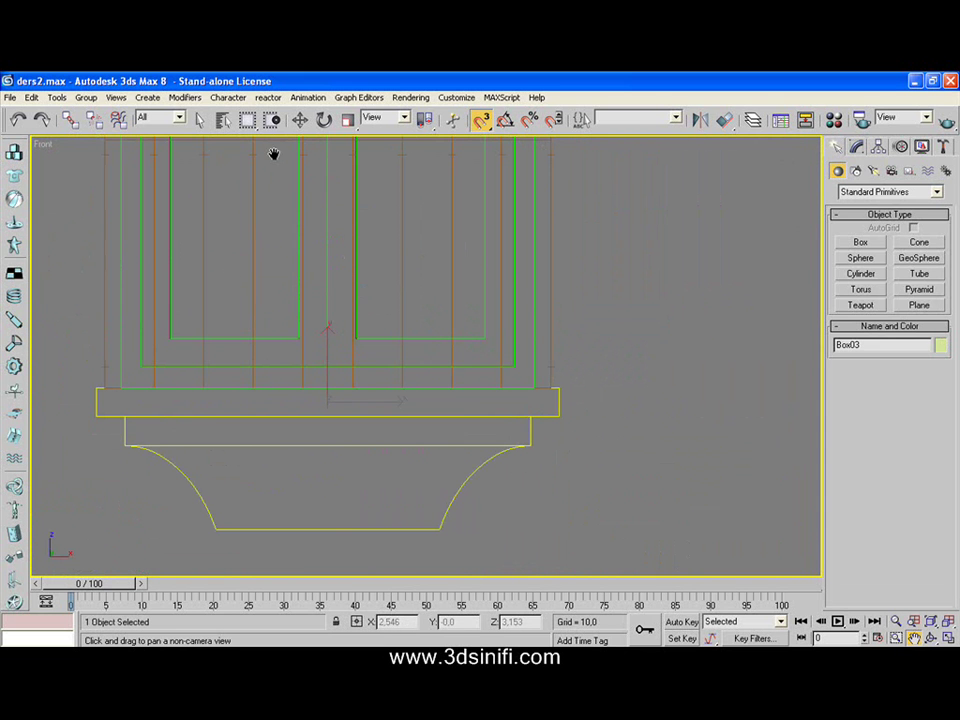
left_click(300, 119)
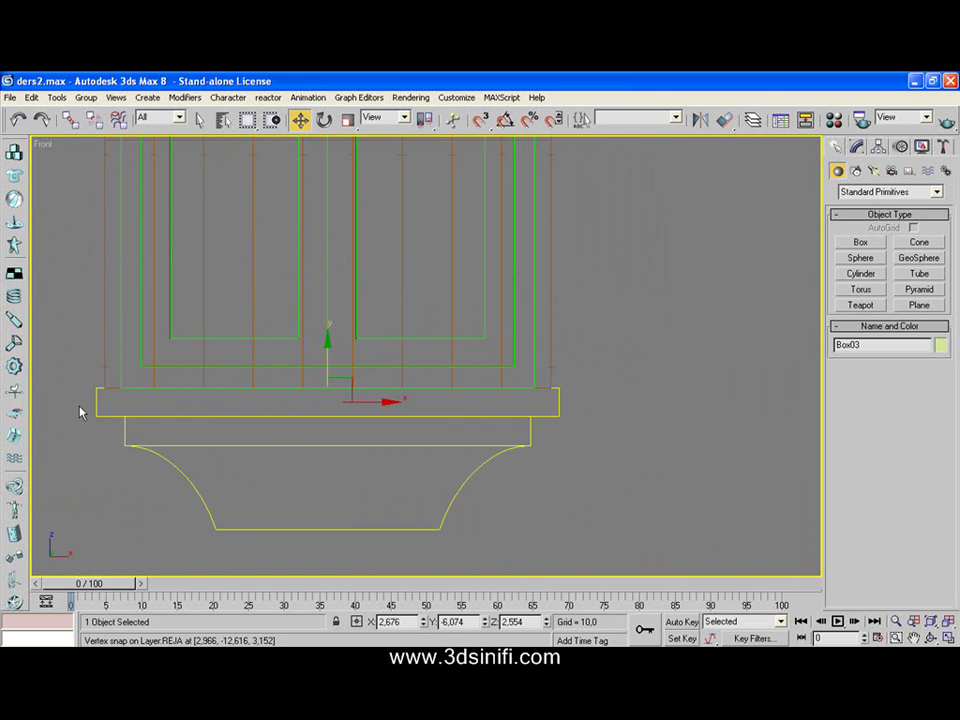
left_click(79, 447)
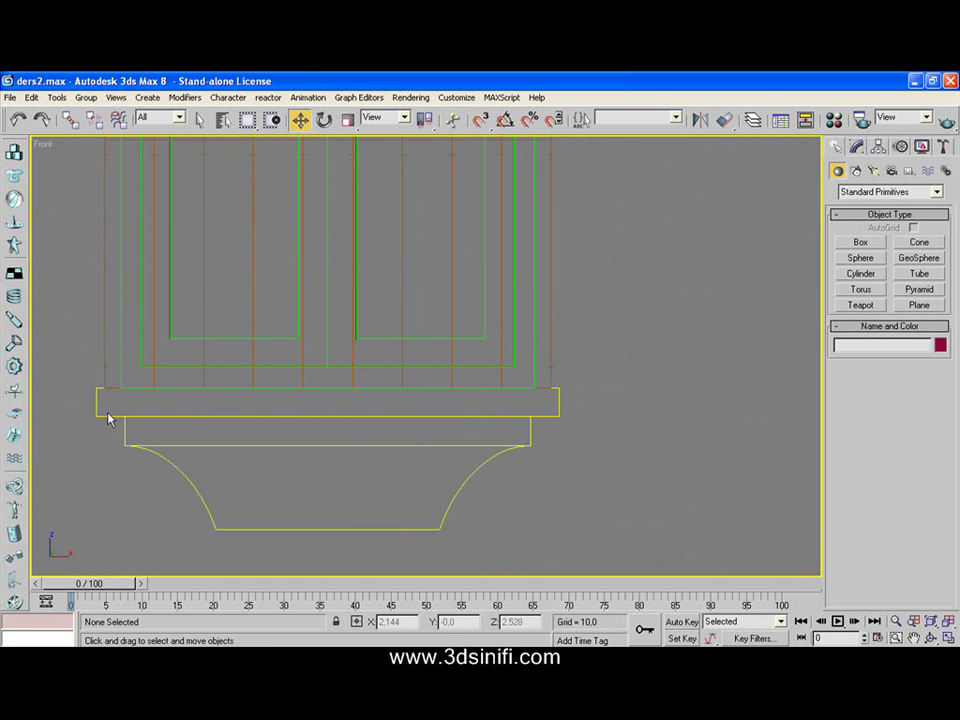
left_click(107, 412)
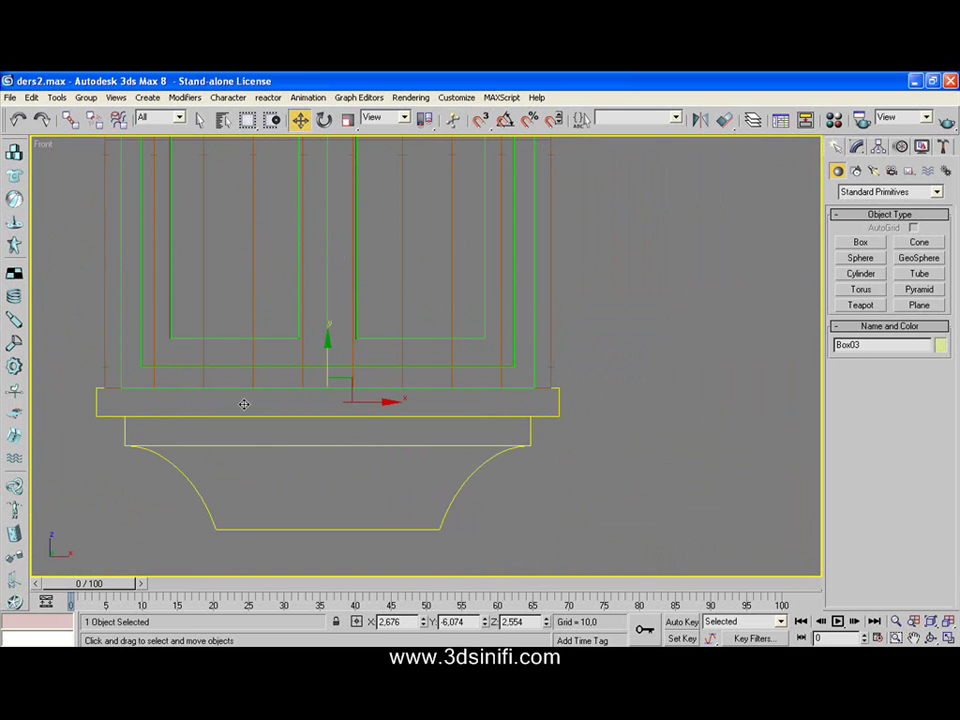
left_click_drag(326, 358, 328, 349)
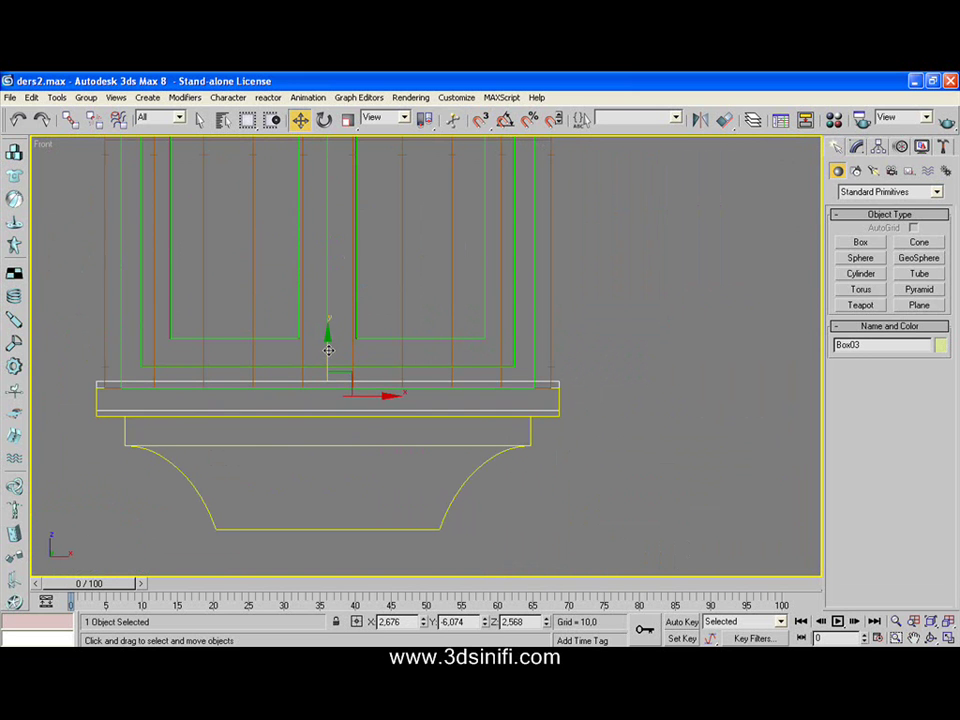
right_click(328, 349)
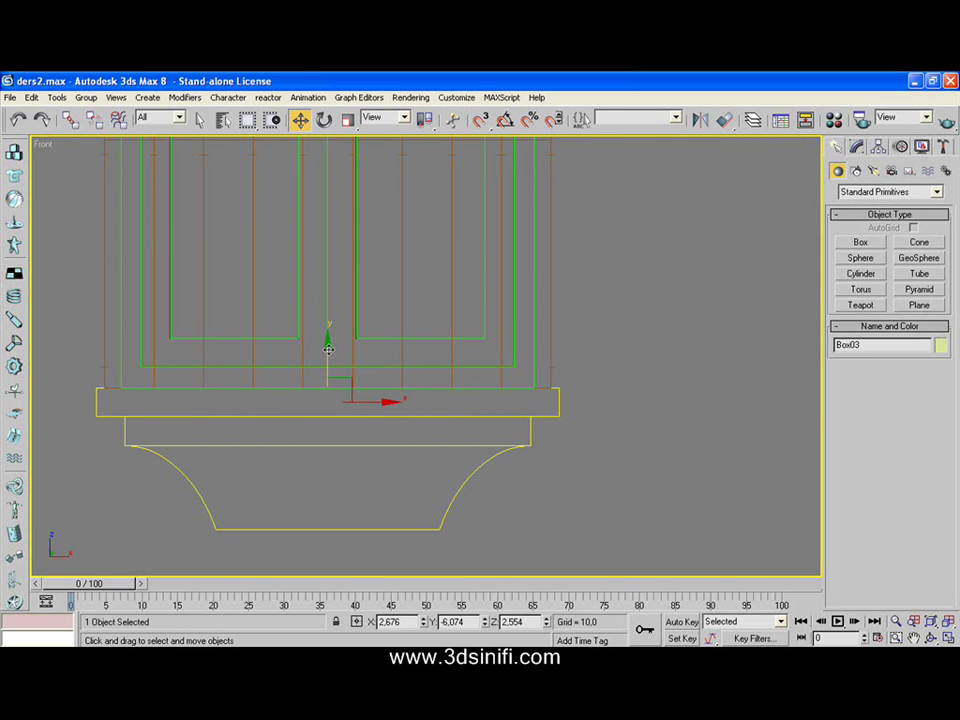
- Shift-drag Box03 downward to clone it as an independent Copy
left_click_drag(328, 349, 329, 379, "shift")
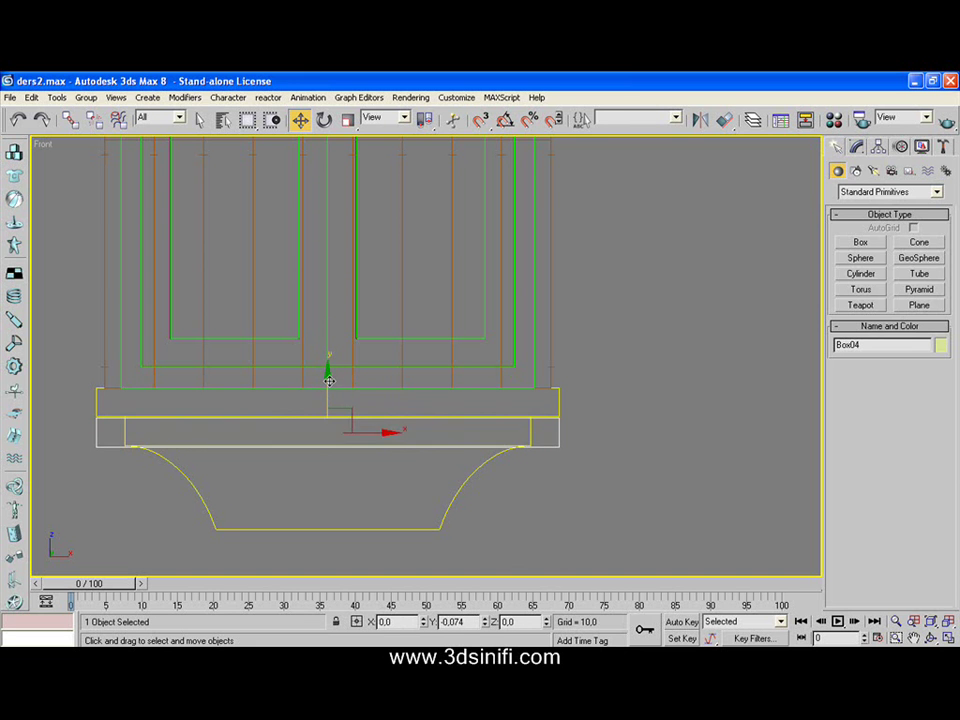
left_click_drag(329, 379, 323, 386, "shift")
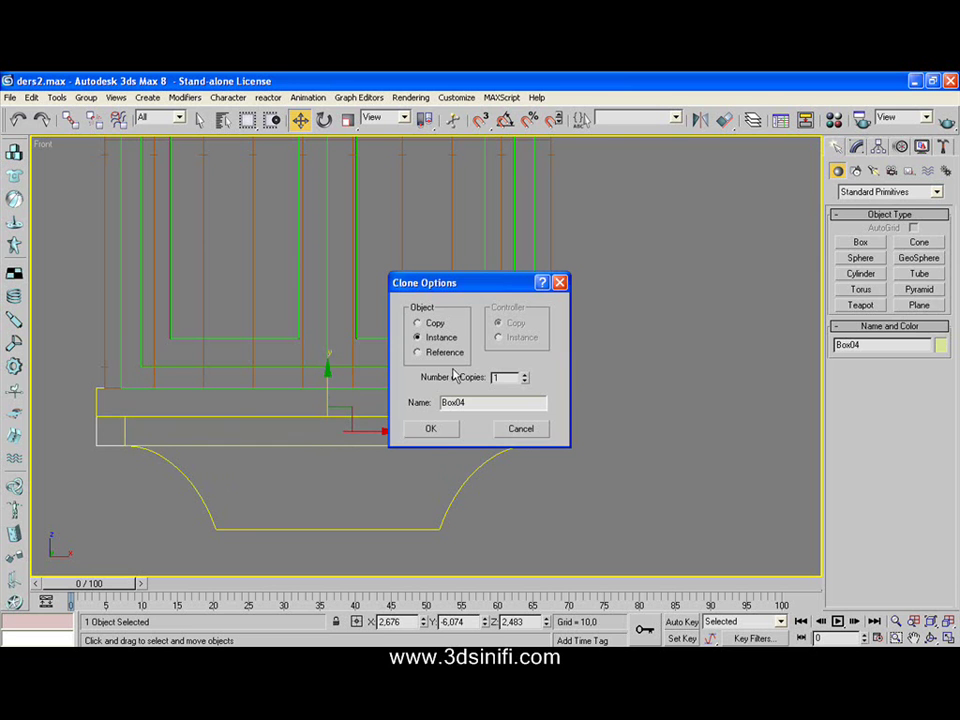
left_click(430, 429)
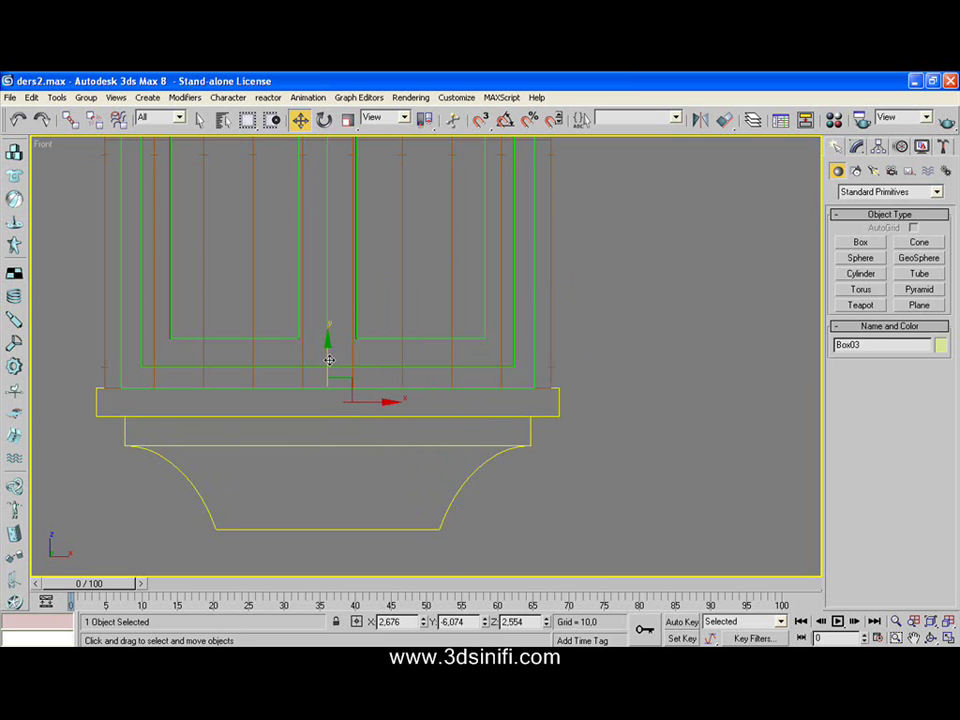
left_click_drag(329, 360, 329, 388, "shift")
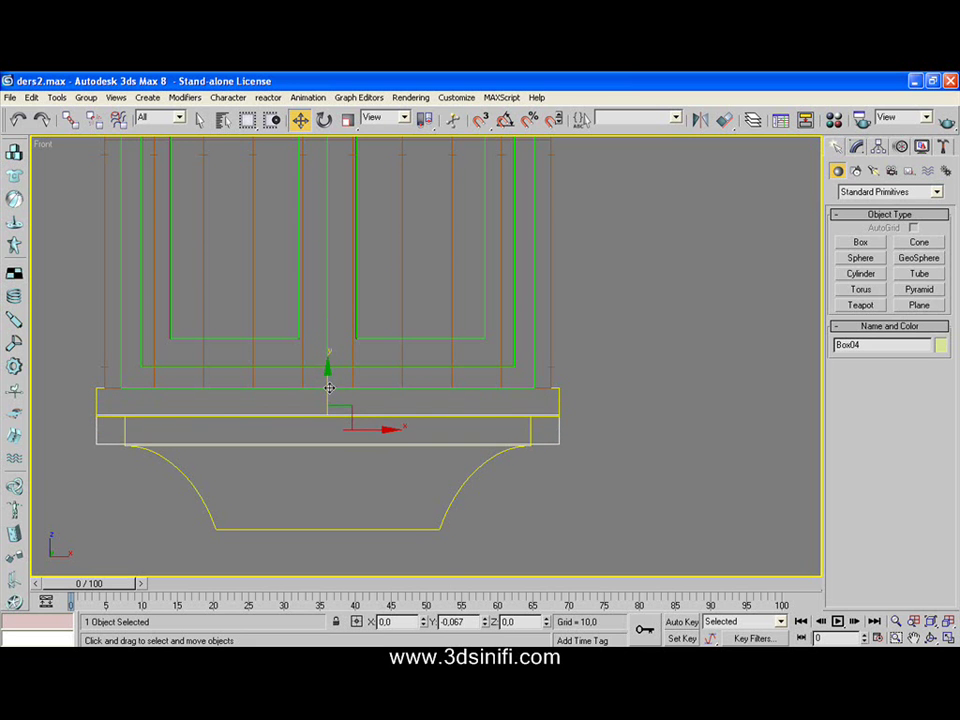
left_click_drag(329, 388, 332, 396, "shift")
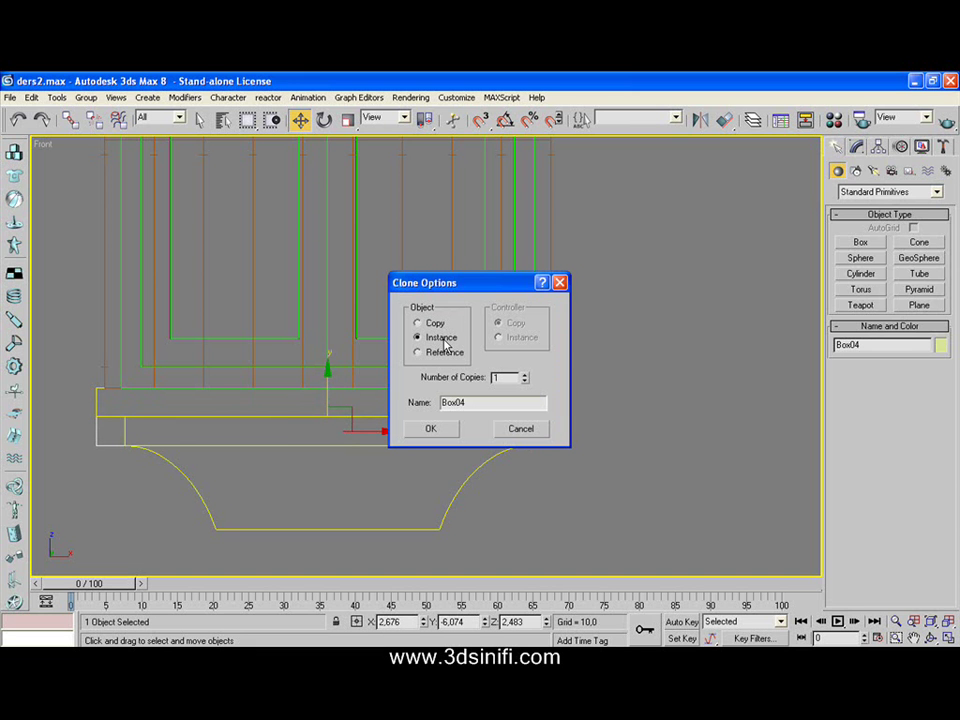
left_click(449, 431)
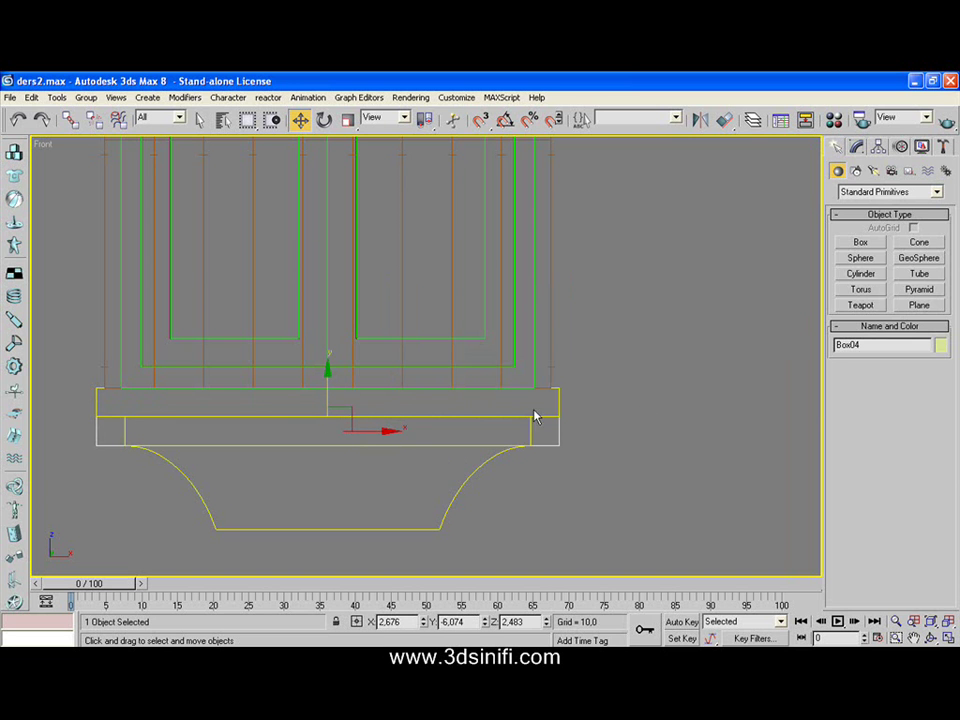
- Narrow the cloned box's Width to 0.983 and restore the four viewports
left_click(856, 146)
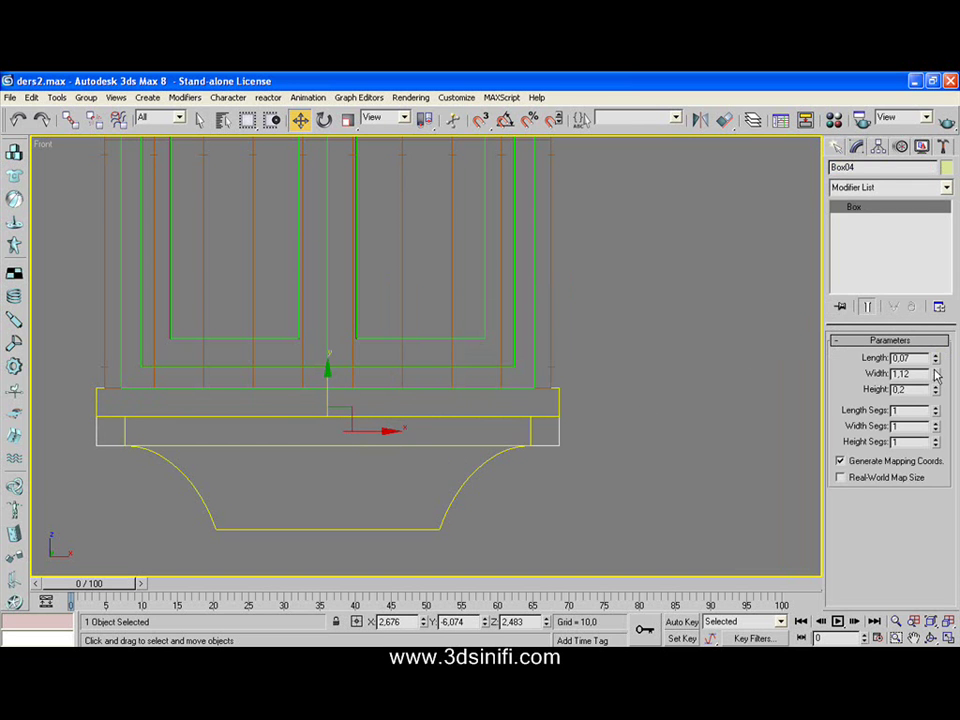
left_click_drag(936, 374, 937, 384)
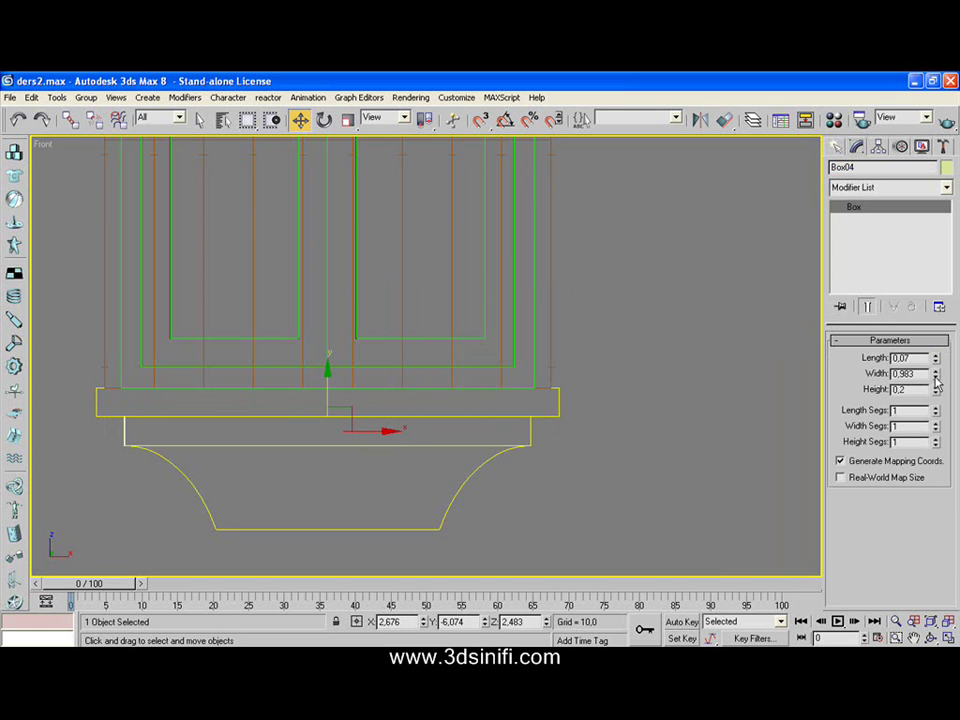
left_click(949, 638)
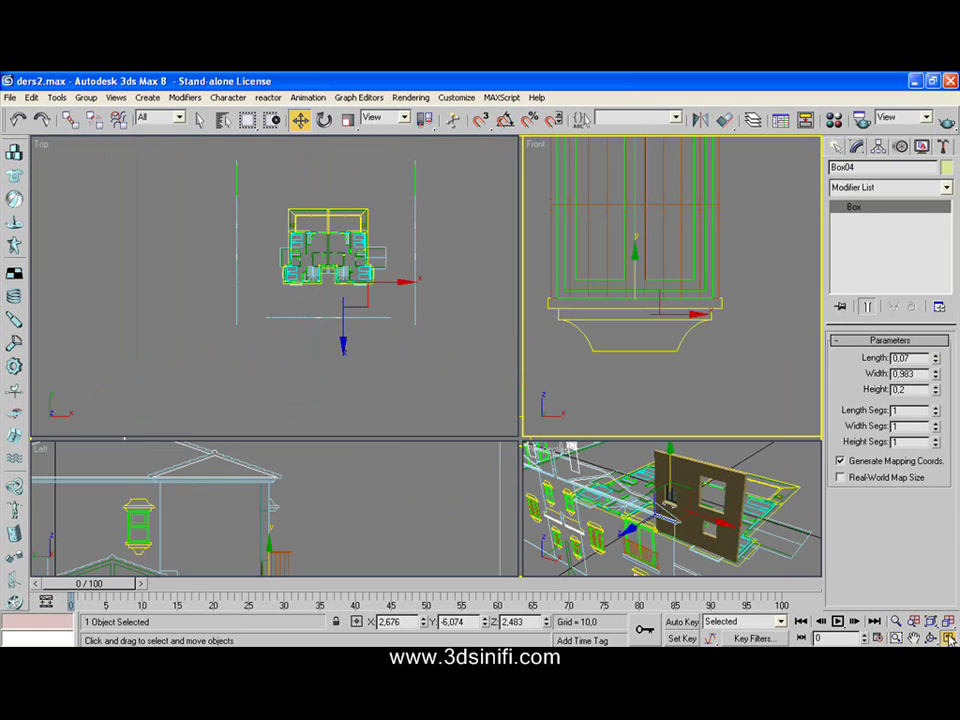
- Maximize the Perspective view and orbit, pan and zoom to the window sill
left_click(755, 457)
key("alt+w")
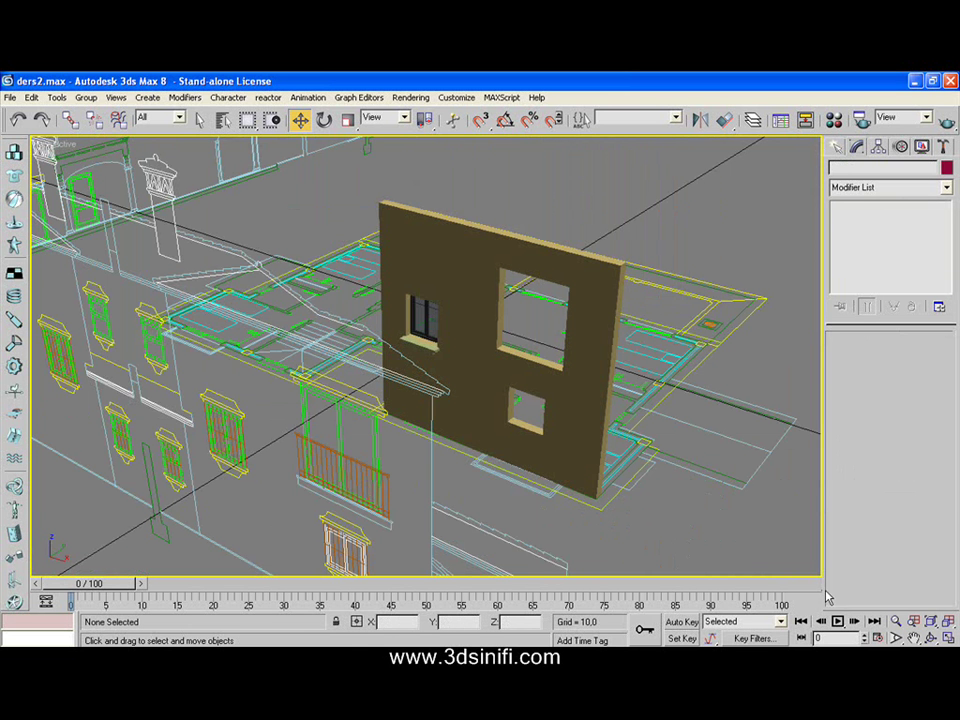
middle_click_drag(700, 475, 561, 391, "alt")
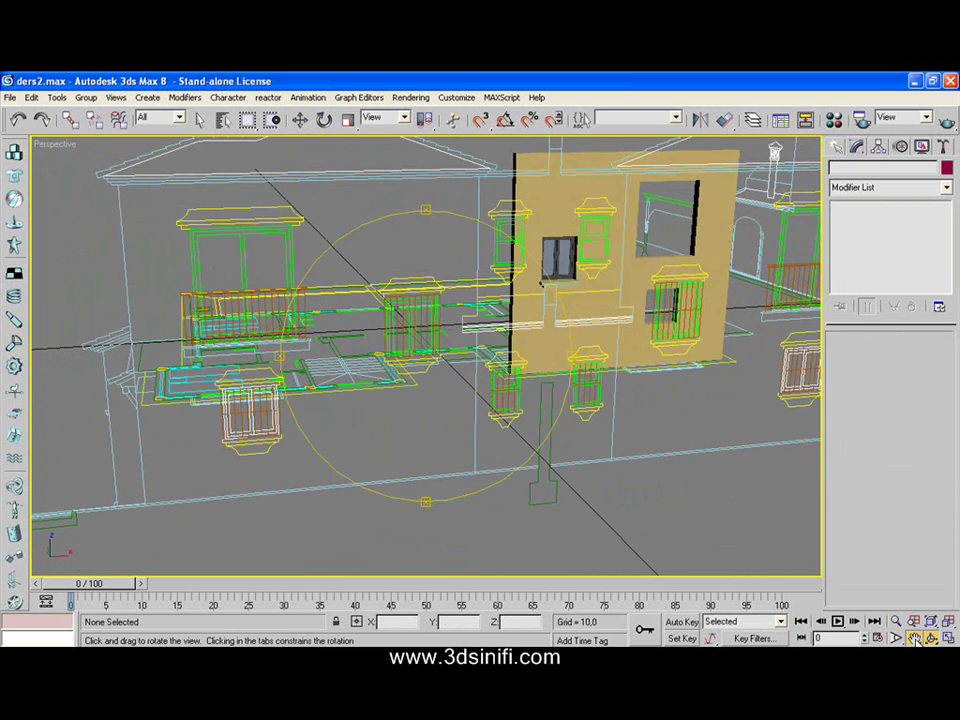
middle_click_drag(484, 392, 452, 403)
scroll(452, 403, "up", 3)
scroll(400, 385, "up", 2)
scroll(497, 347, "up", 3)
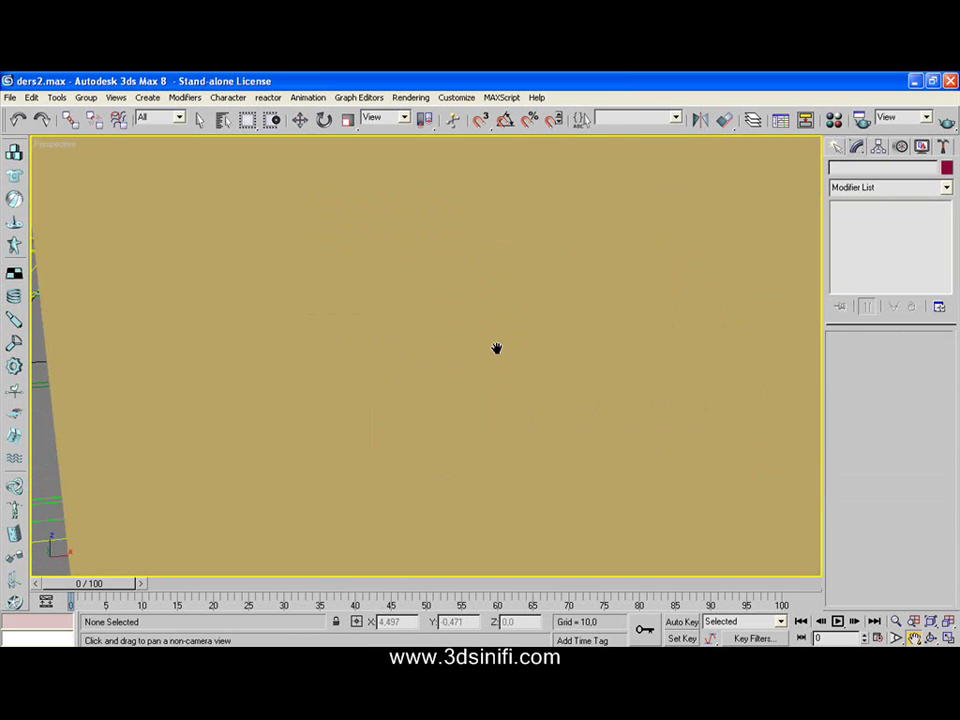
scroll(486, 332, "up", 2)
scroll(486, 332, "up", 2)
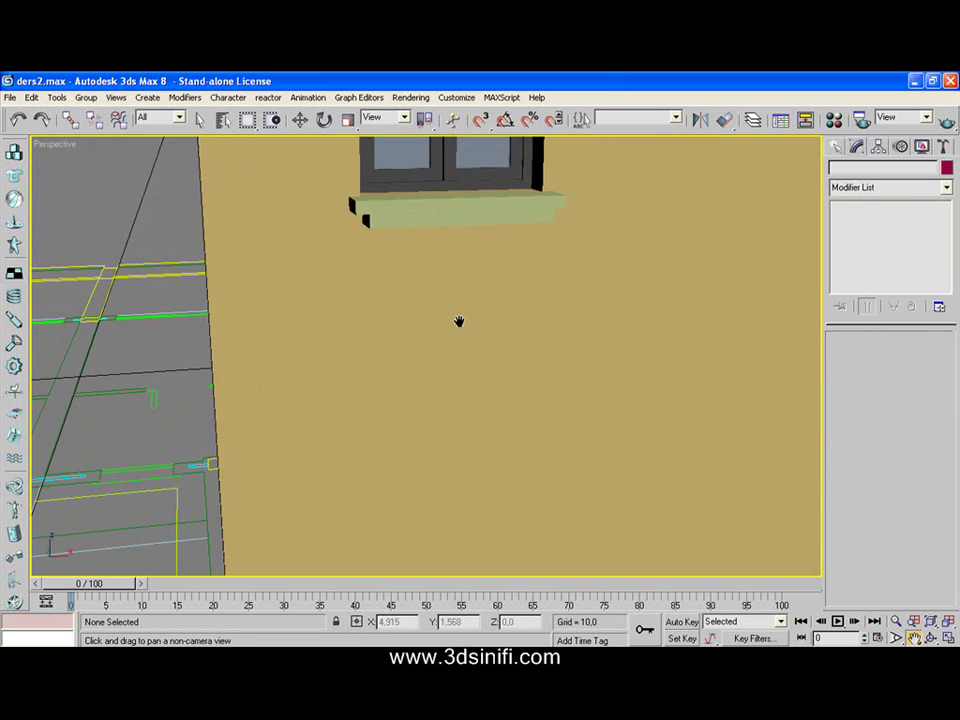
left_click_drag(490, 304, 424, 354)
left_click_drag(432, 290, 418, 317)
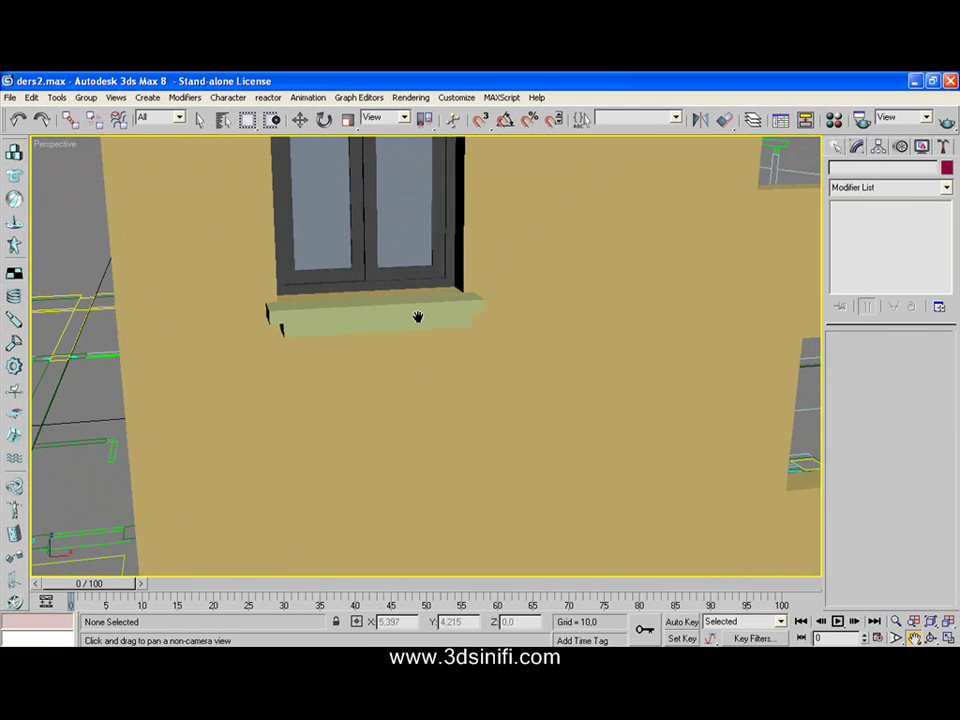
- Align Box04's Z maximum to Box03's minimum, Y unchecked, then orbit to check it
left_click(299, 119)
left_click(331, 326)
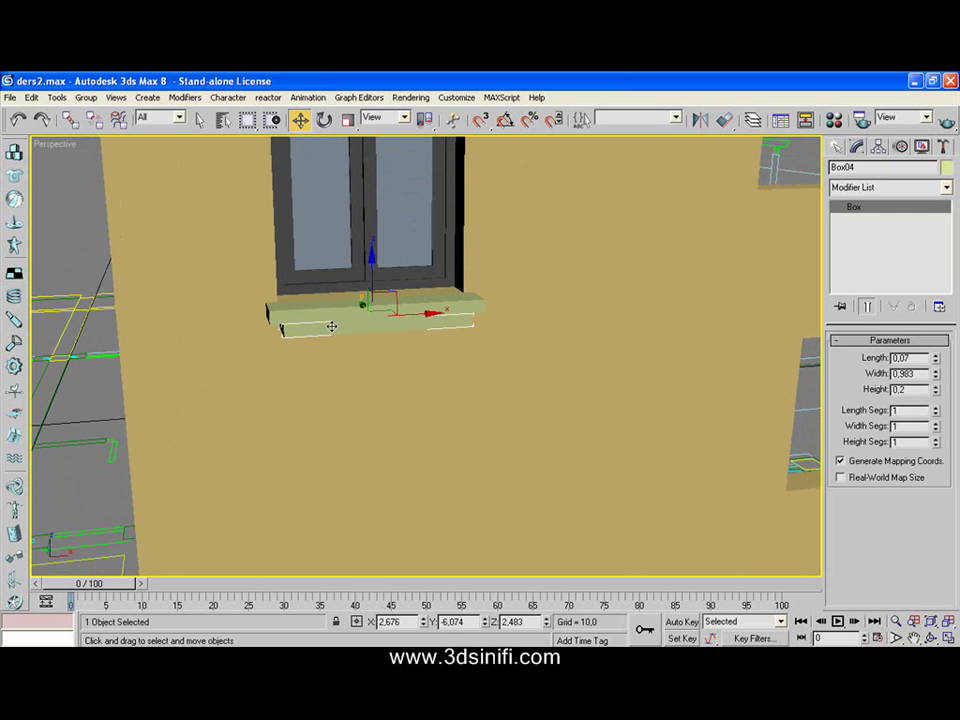
left_click(56, 97)
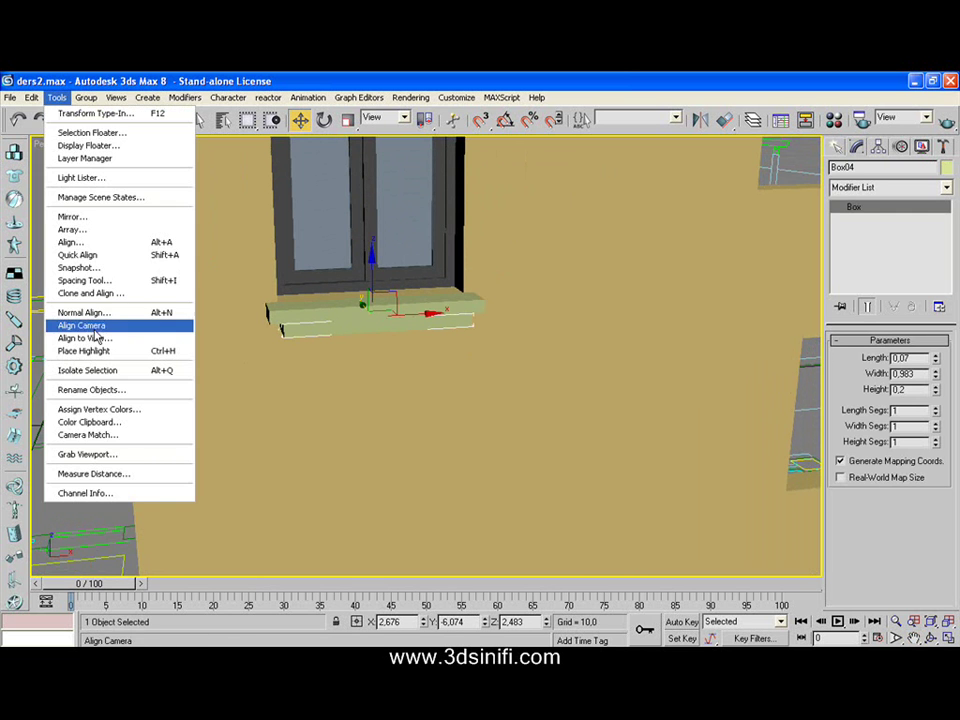
left_click(88, 242)
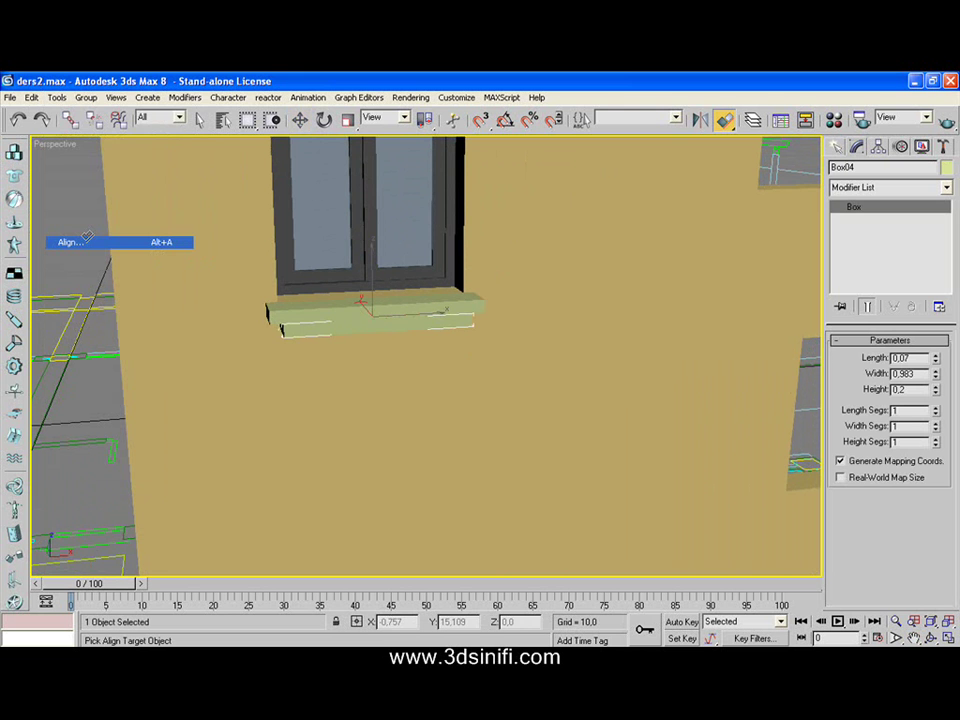
left_click(314, 314)
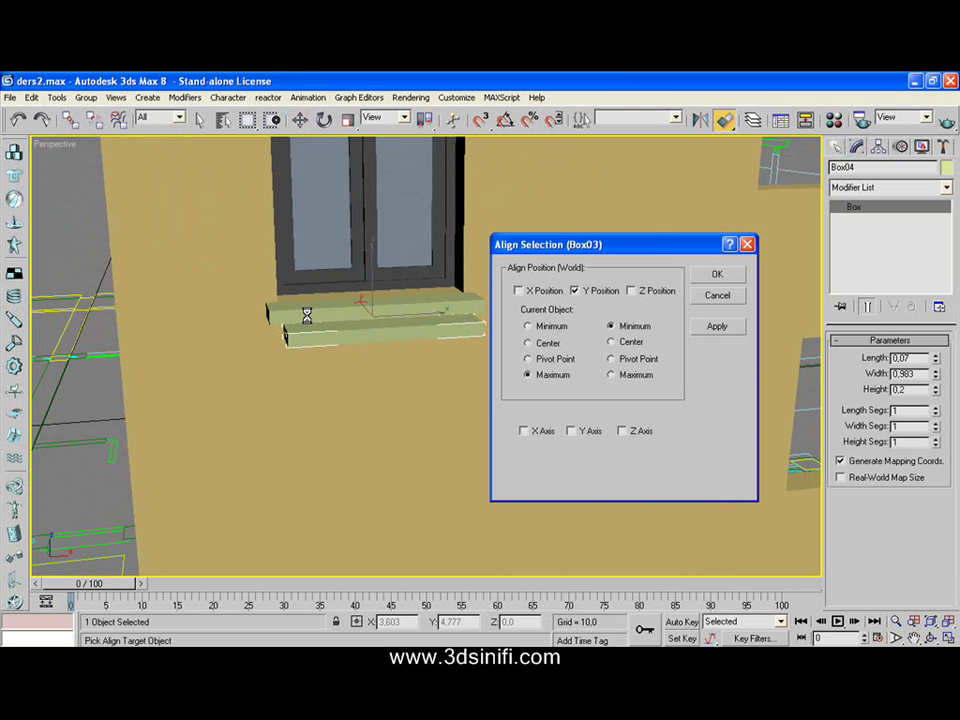
left_click(600, 292)
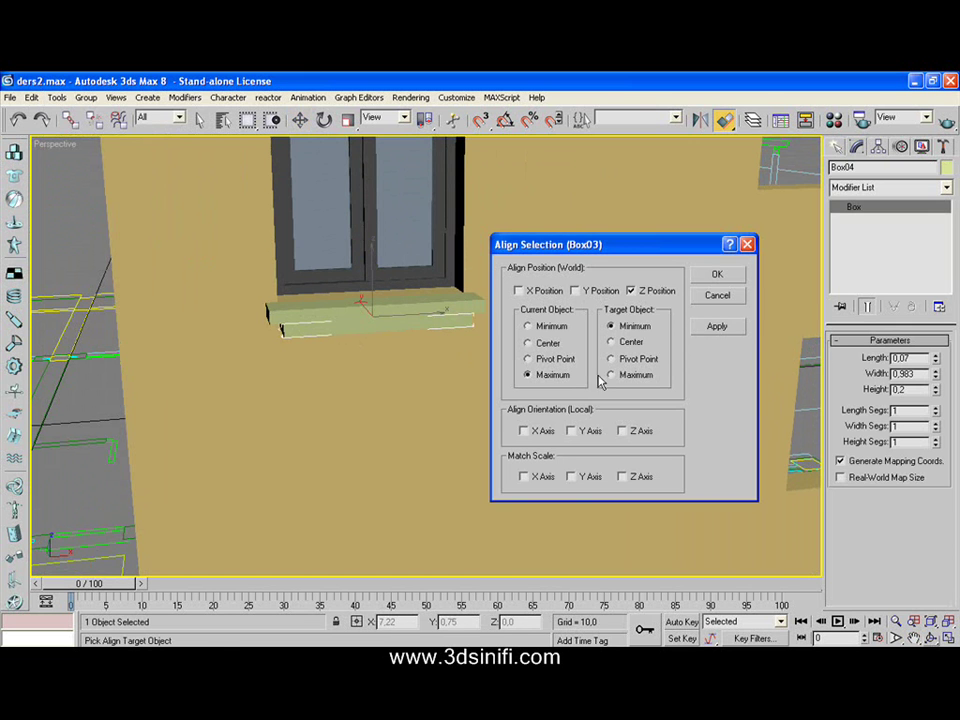
left_click(716, 276)
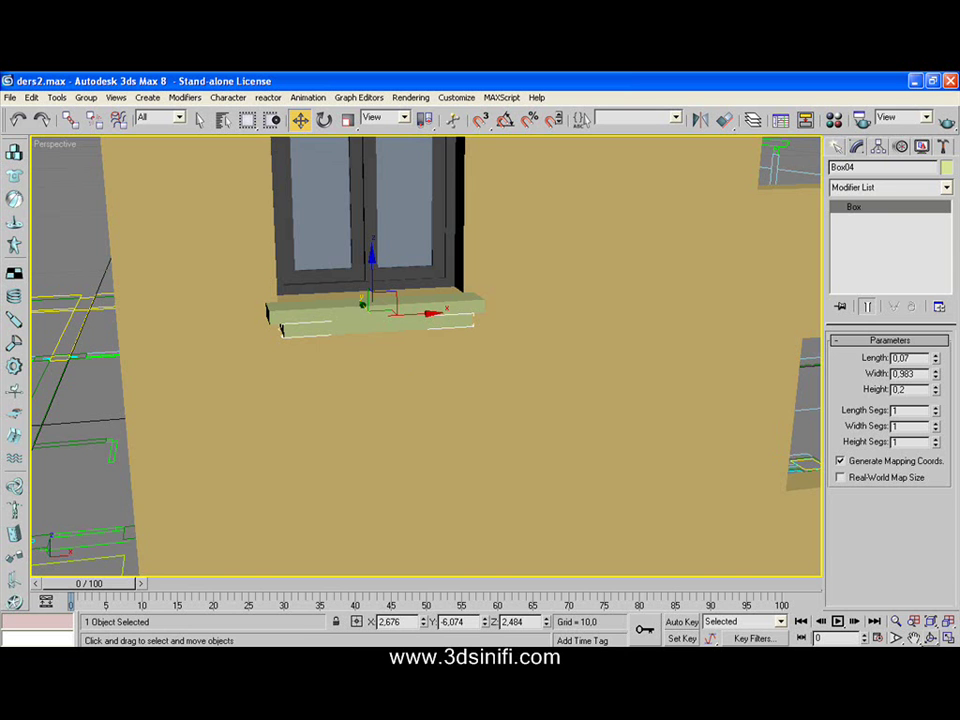
key("ctrl+r")
left_click_drag(486, 379, 488, 366)
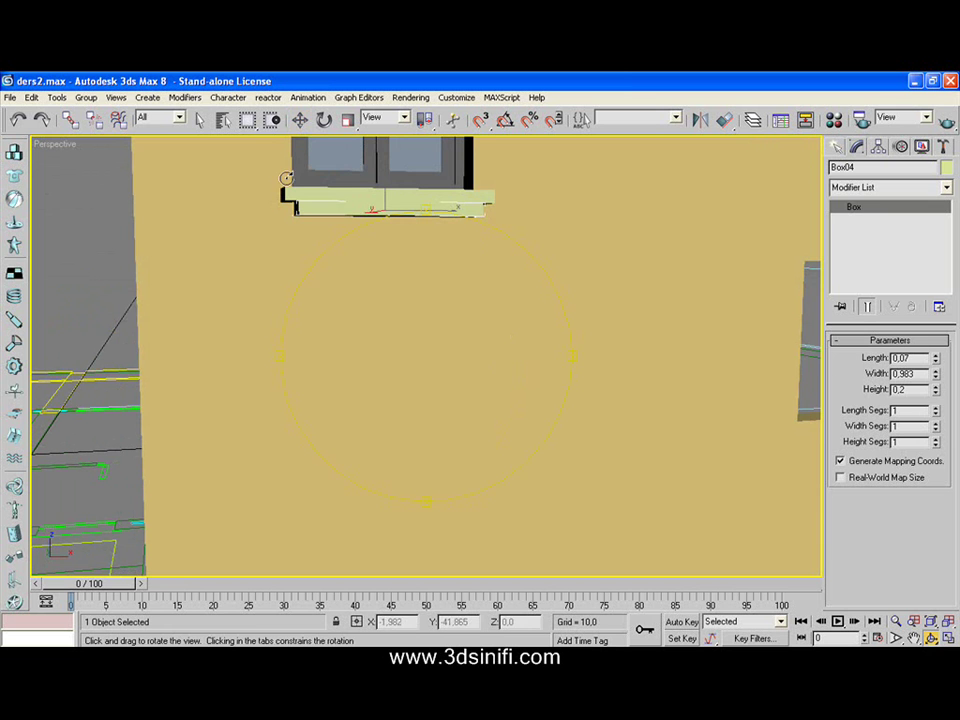
- Maximize the Front view and Shift-drag Box04 down to copy it as Box05
left_click(300, 119)
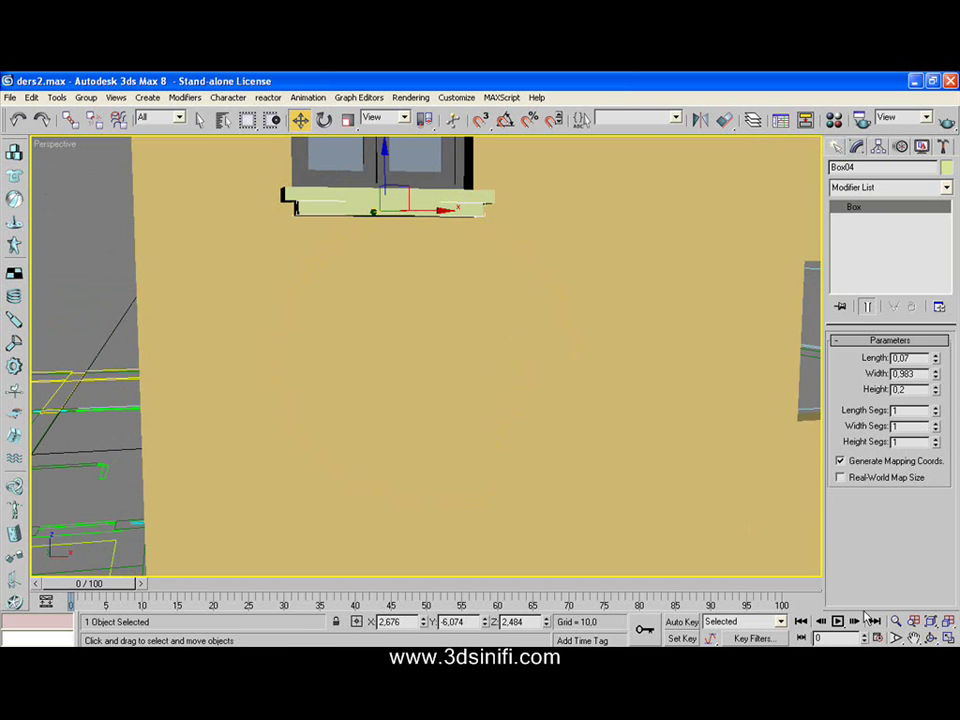
key("alt+w")
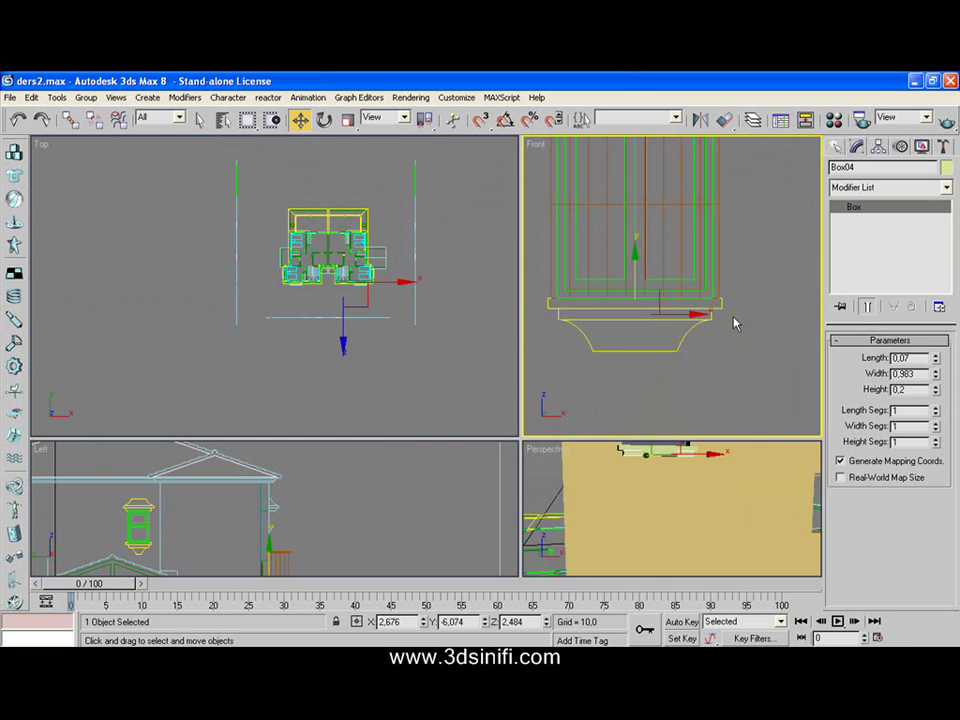
left_click(733, 324)
key("alt+w")
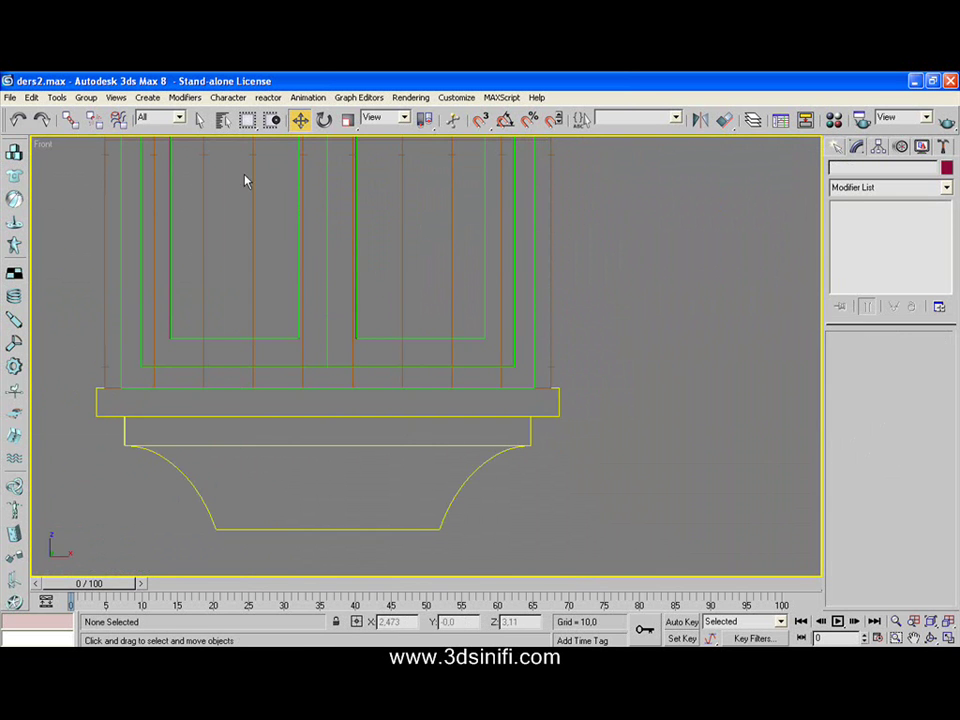
left_click(270, 442)
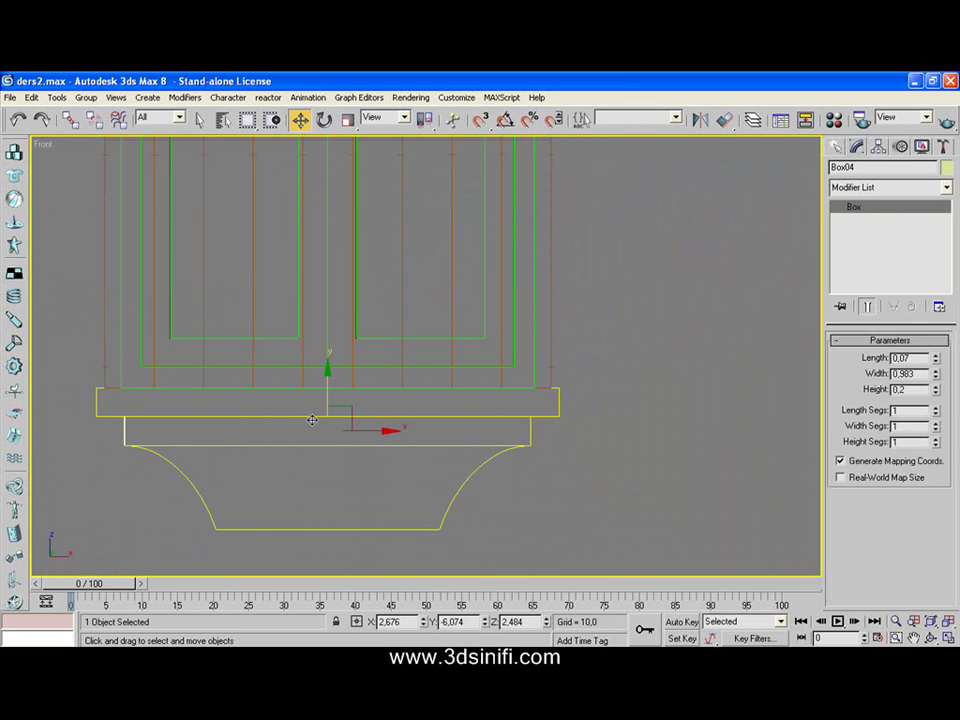
left_click_drag(329, 382, 329, 416, "shift")
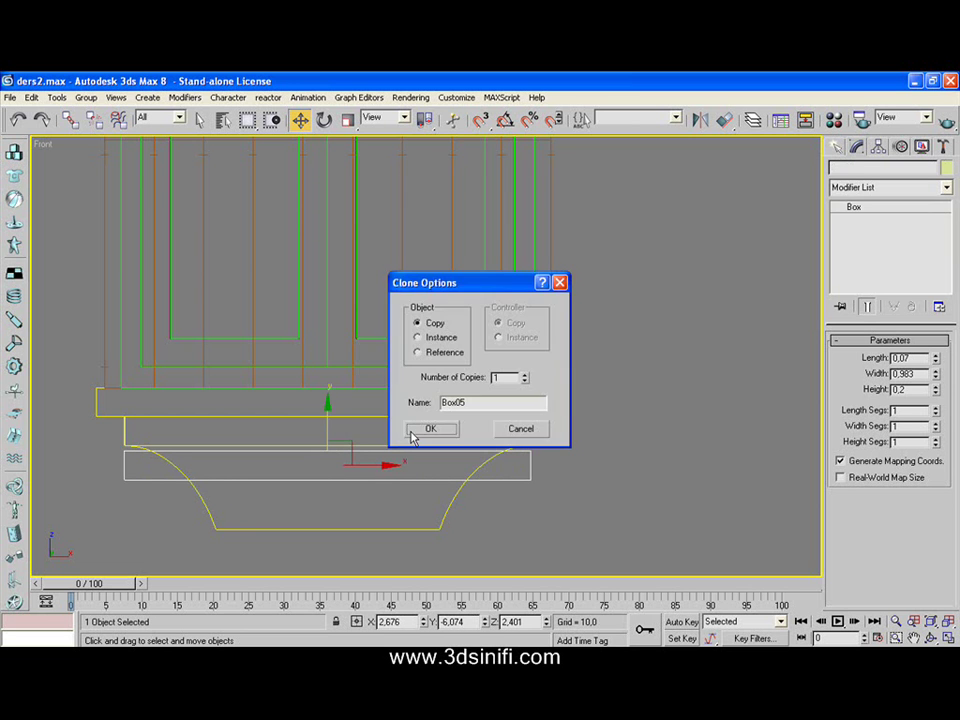
left_click(414, 429)
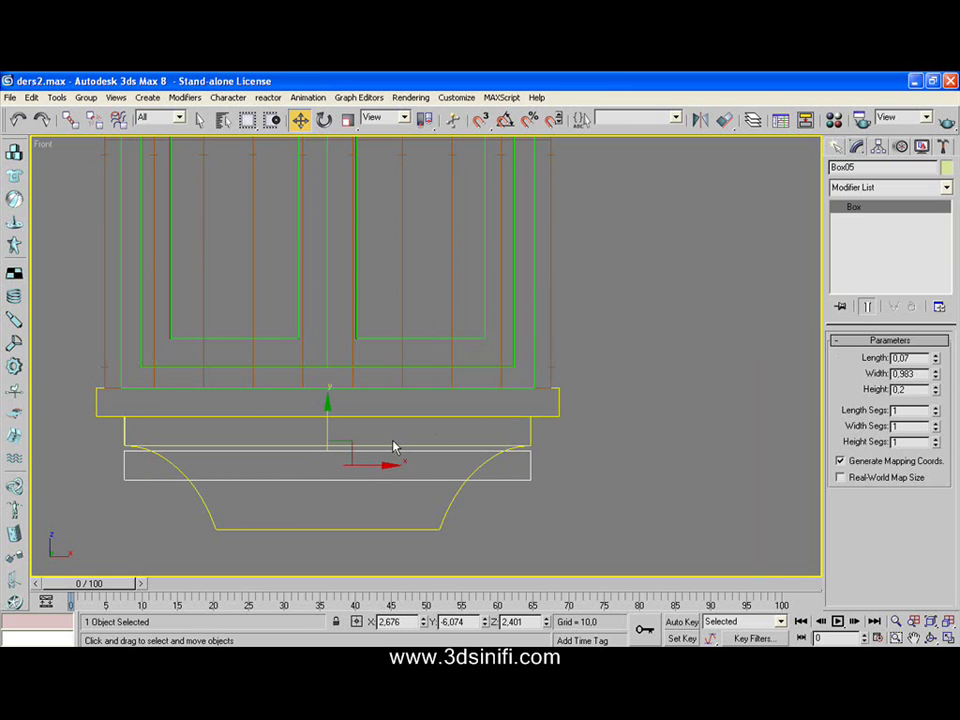
- Select the flat lower box beneath the sill and open the Tools menu
left_click(327, 418)
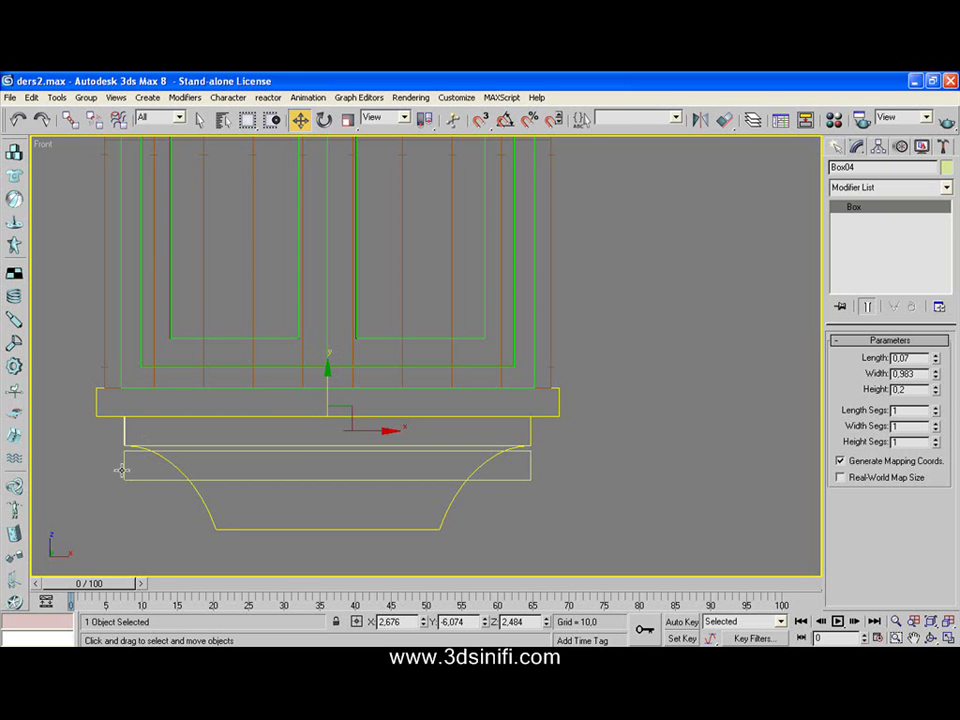
left_click(129, 477)
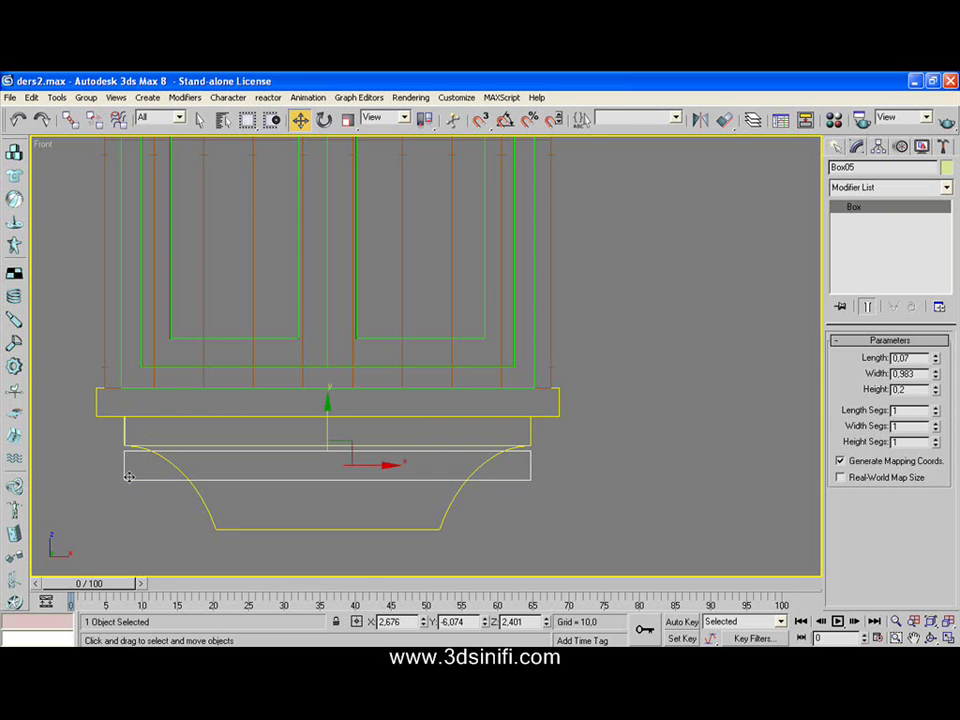
left_click(56, 98)
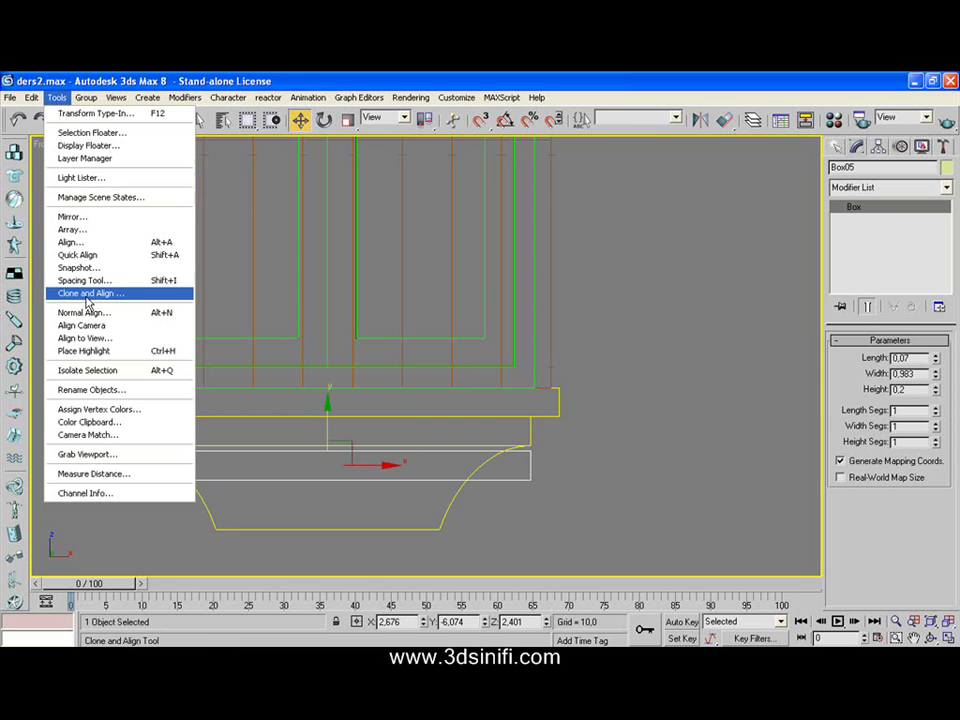
- Align Box05 in Z, its current maximum to Box04's minimum, flush under the sill slab
left_click(66, 242)
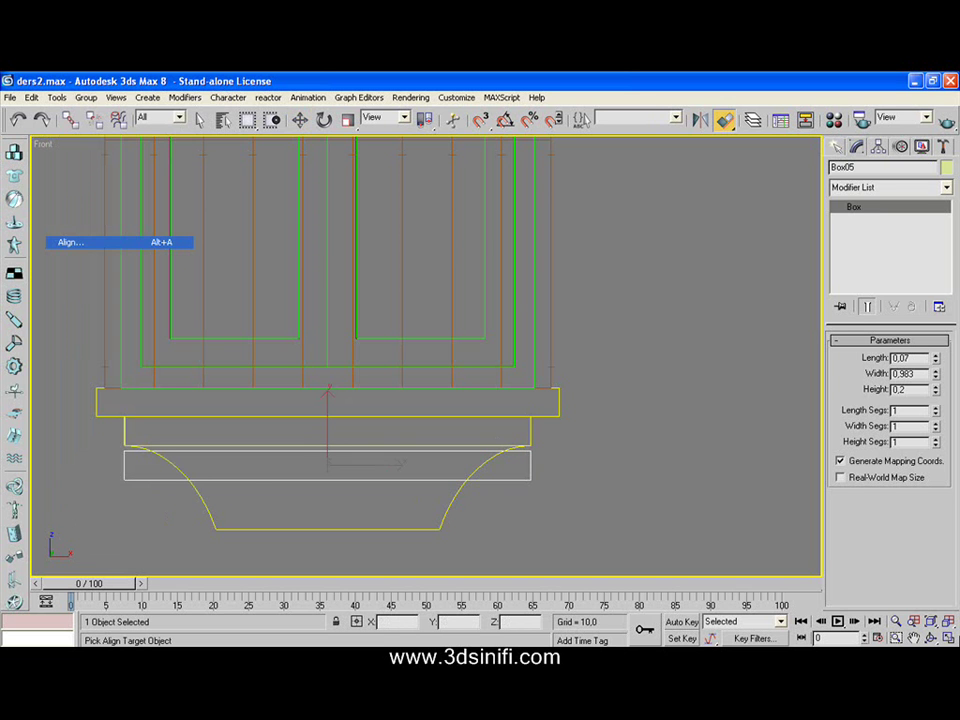
left_click(946, 638)
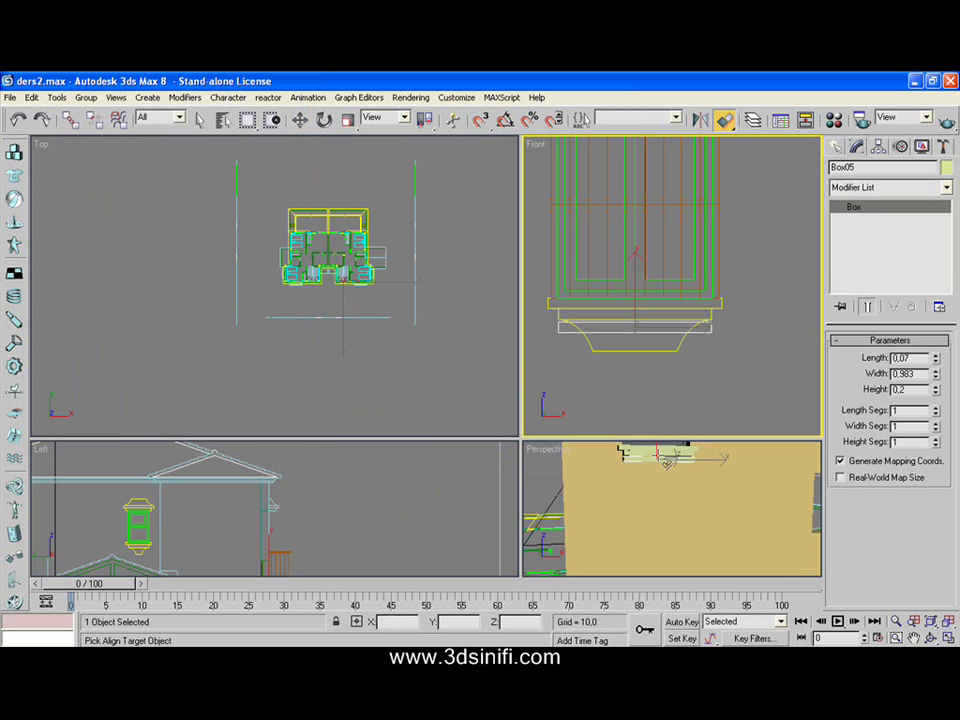
left_click(622, 451)
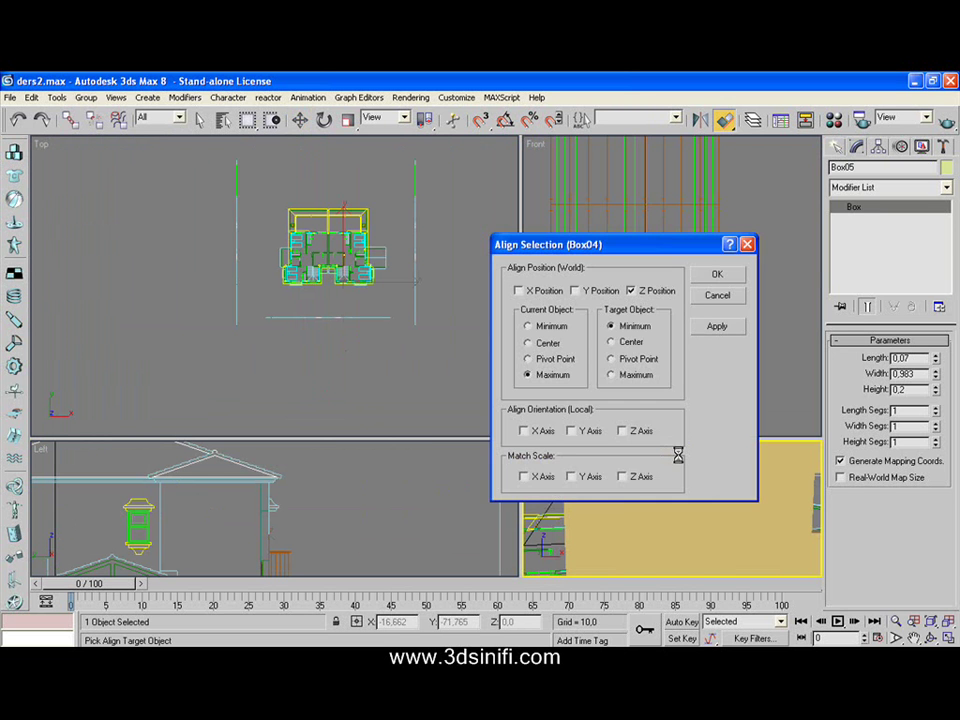
left_click_drag(645, 253, 413, 240)
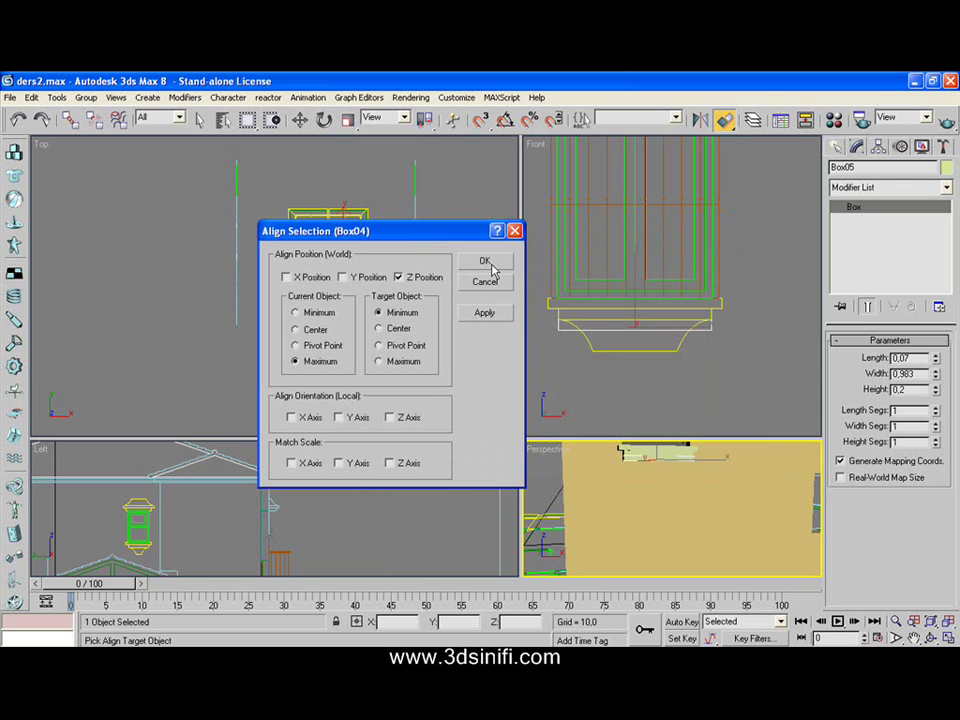
left_click(485, 262)
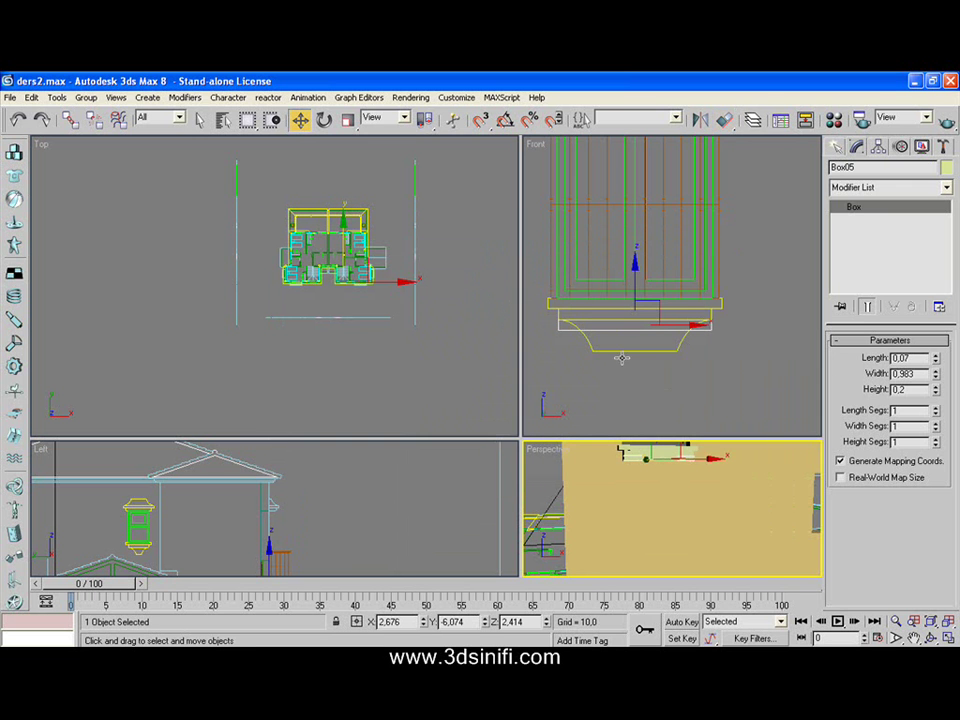
right_click(789, 354)
- Maximize the Front view and select the lower box, Box05
left_click(789, 354)
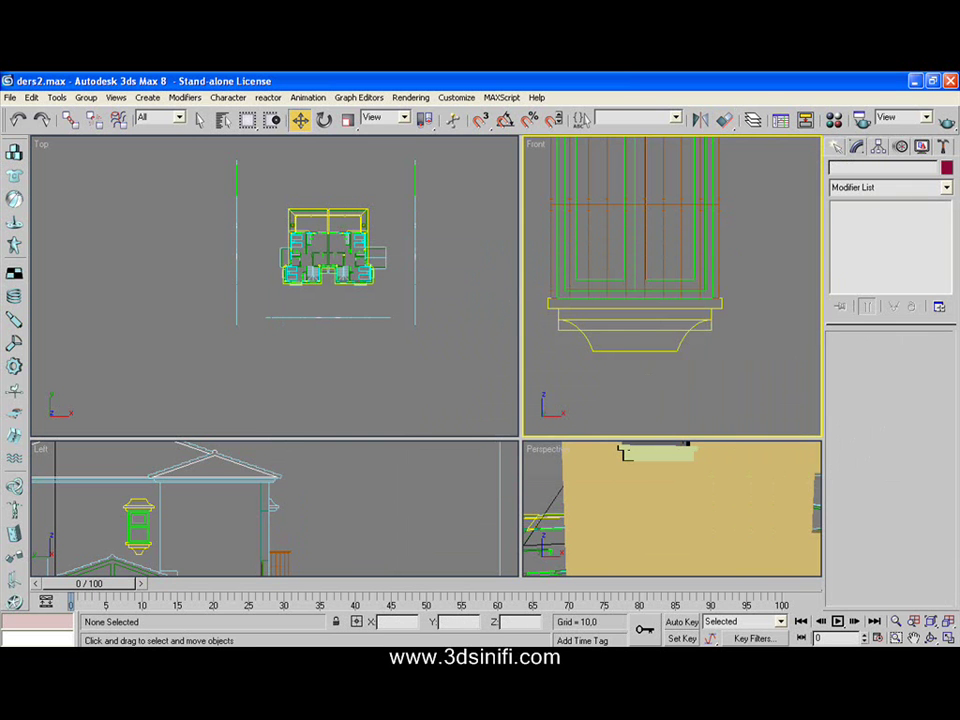
left_click(950, 638)
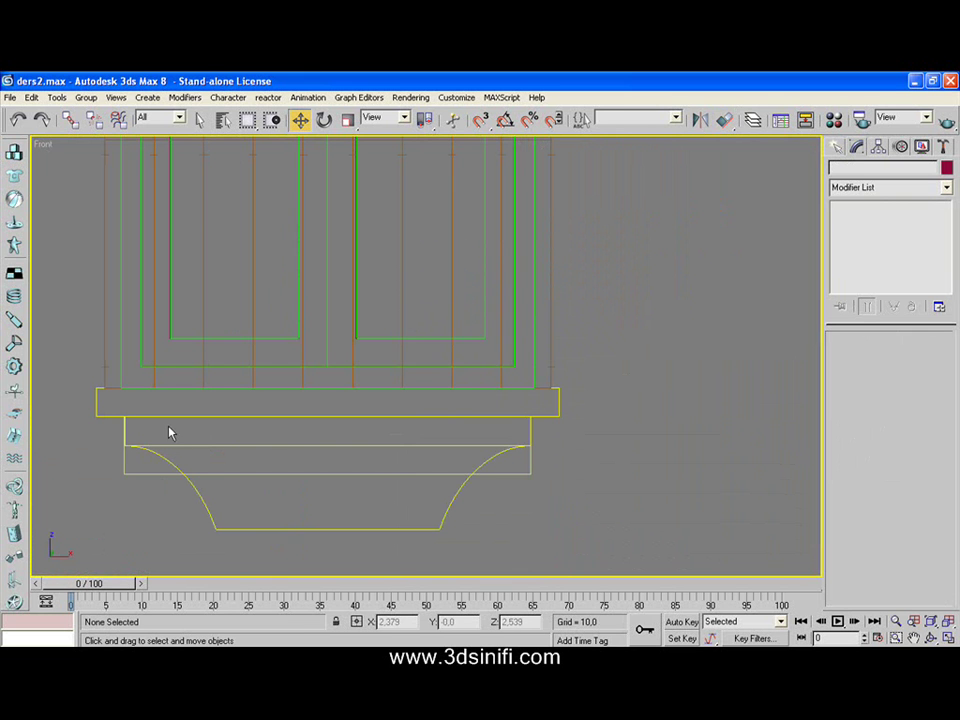
left_click(530, 476)
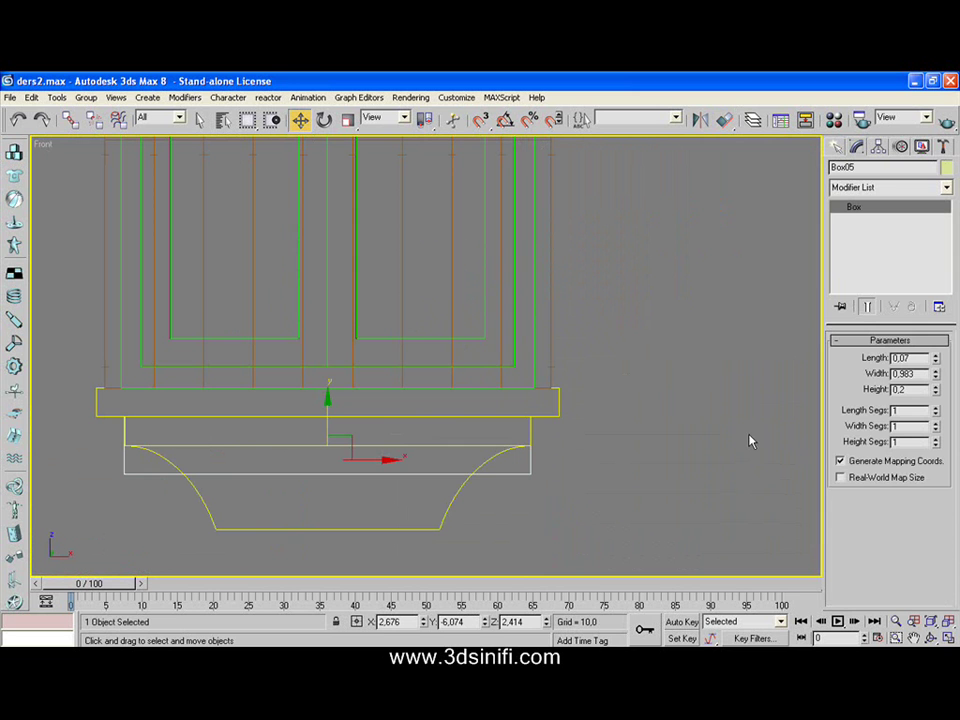
- Give Box05 10 length segments and open the Modifier List
left_click(936, 410)
left_click(936, 410)
left_click(936, 410)
left_click(937, 409)
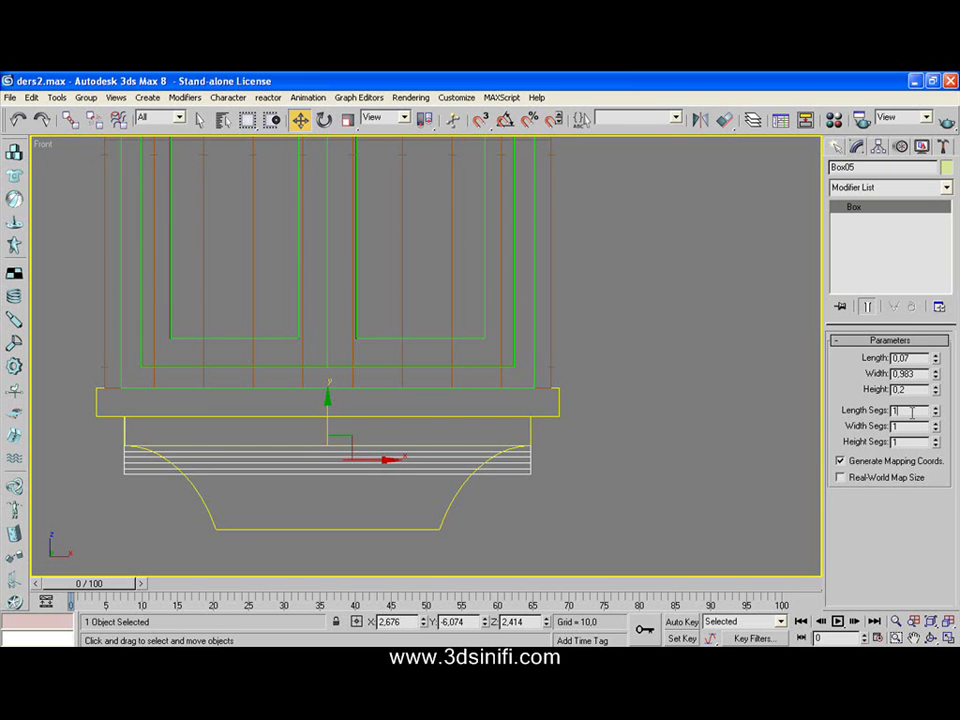
type("0")
key("Return")
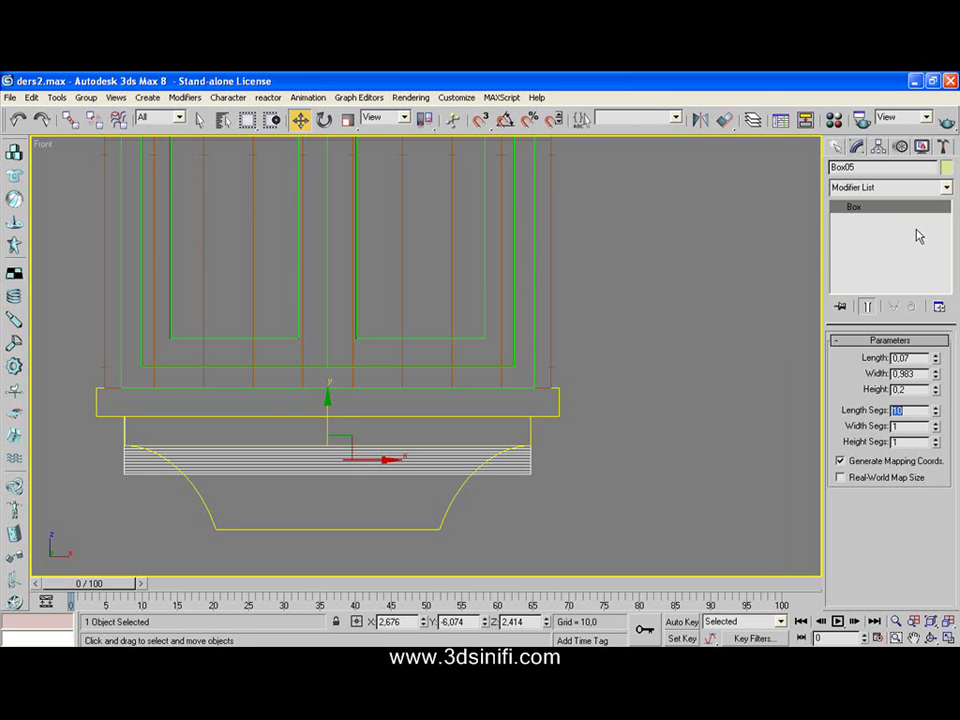
left_click(928, 187)
left_click(946, 187)
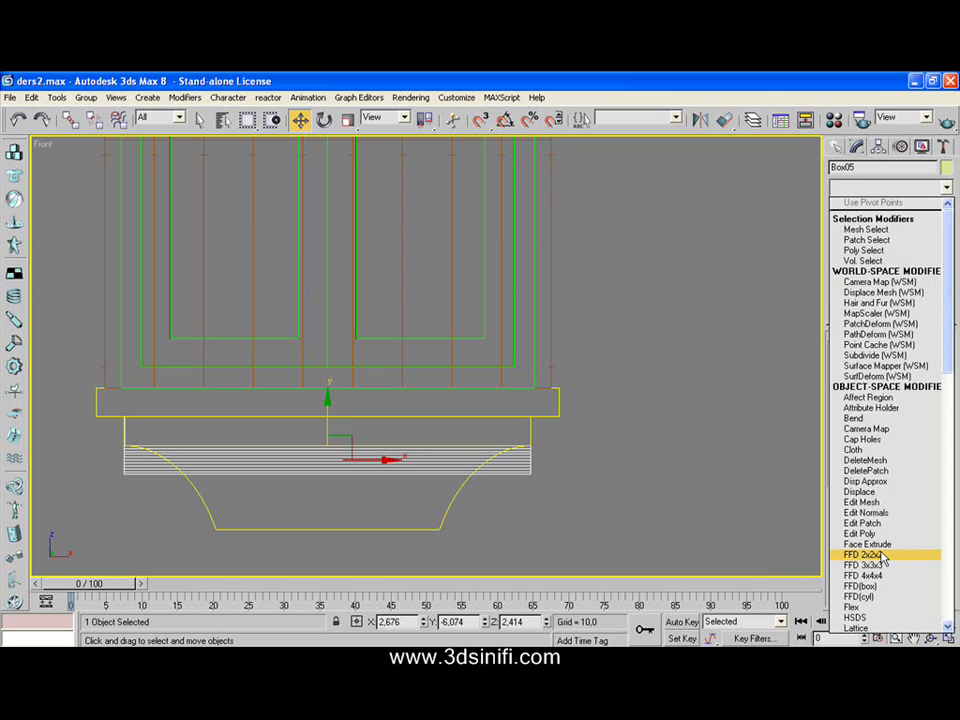
- Add an FFD 2x2x2 modifier to Box05 and enter its Control Points level
left_click(883, 556)
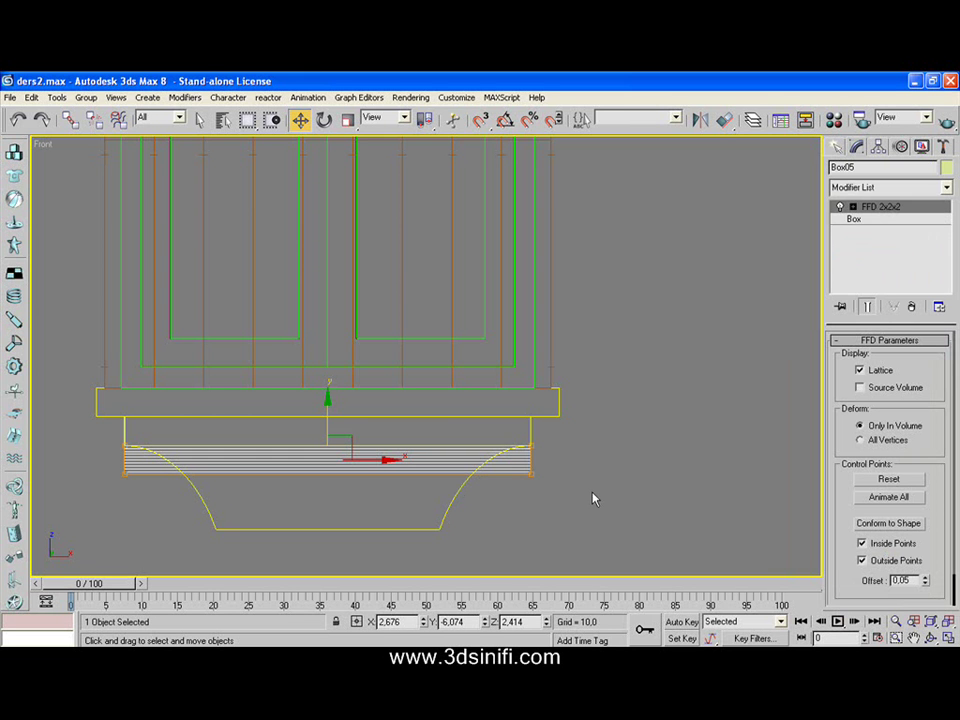
left_click_drag(562, 461, 93, 500)
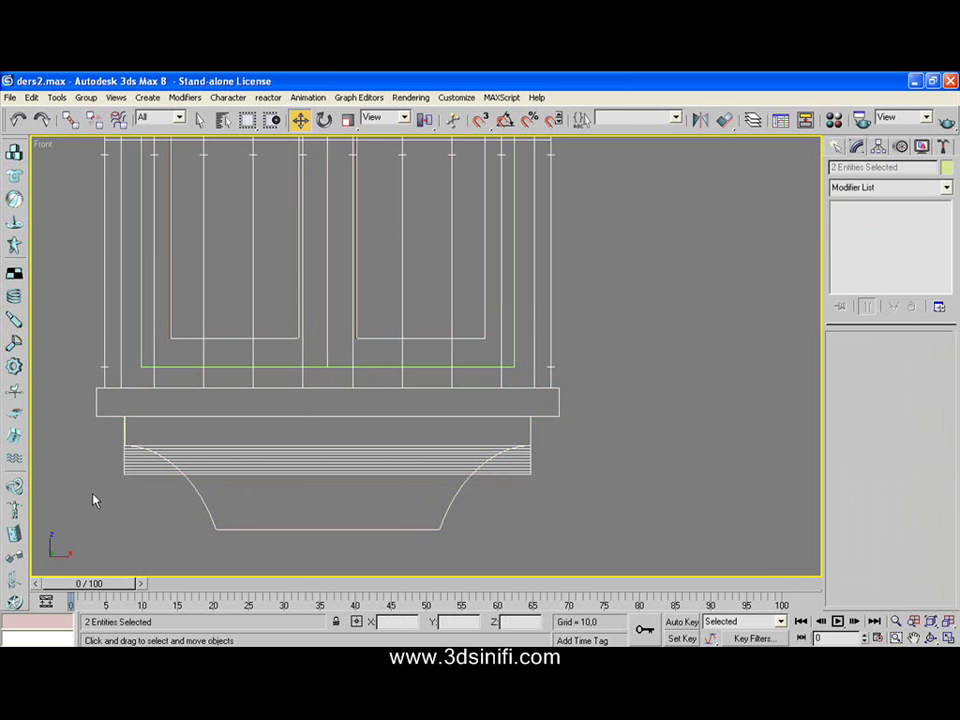
left_click(527, 464)
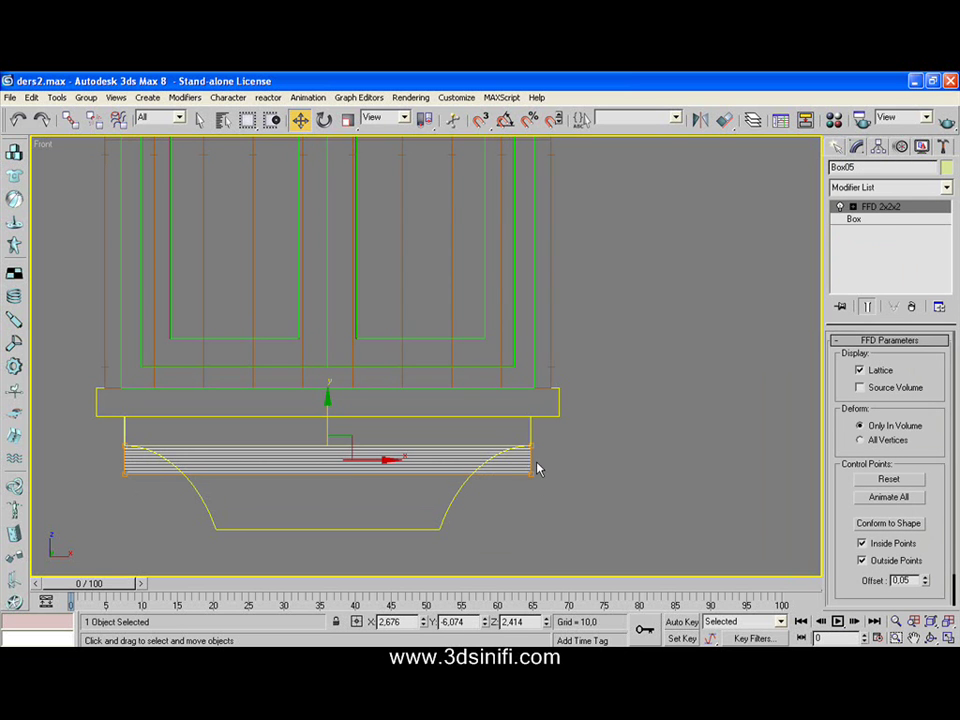
left_click(852, 206)
left_click(891, 220)
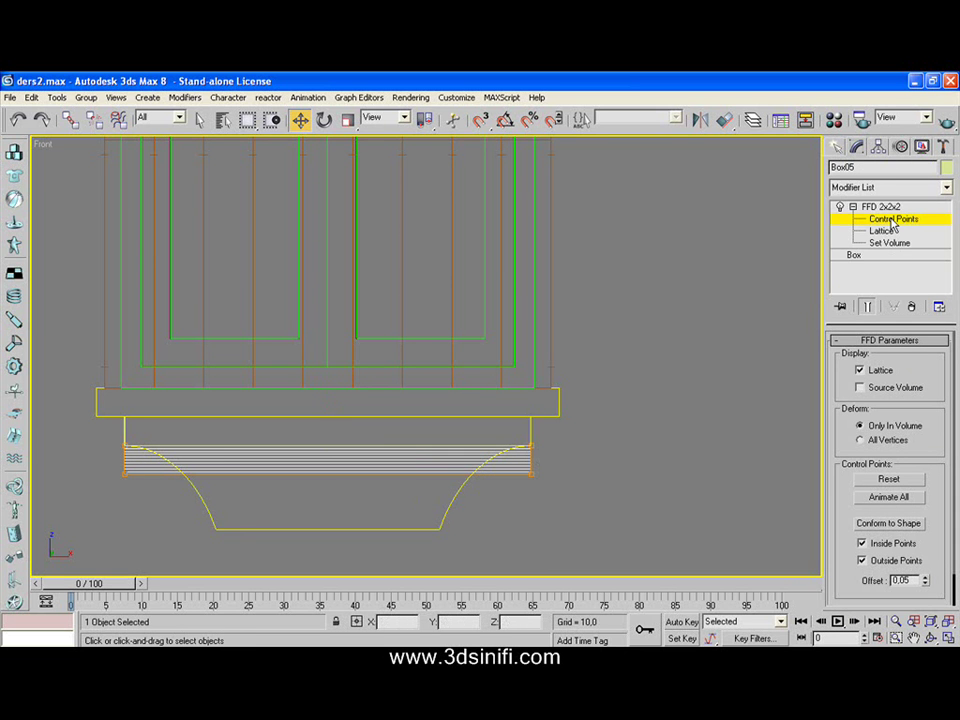
- Move the bottom row of lattice points down to the bracket's base, stretching the box
left_click(528, 474)
left_click_drag(556, 453, 563, 518)
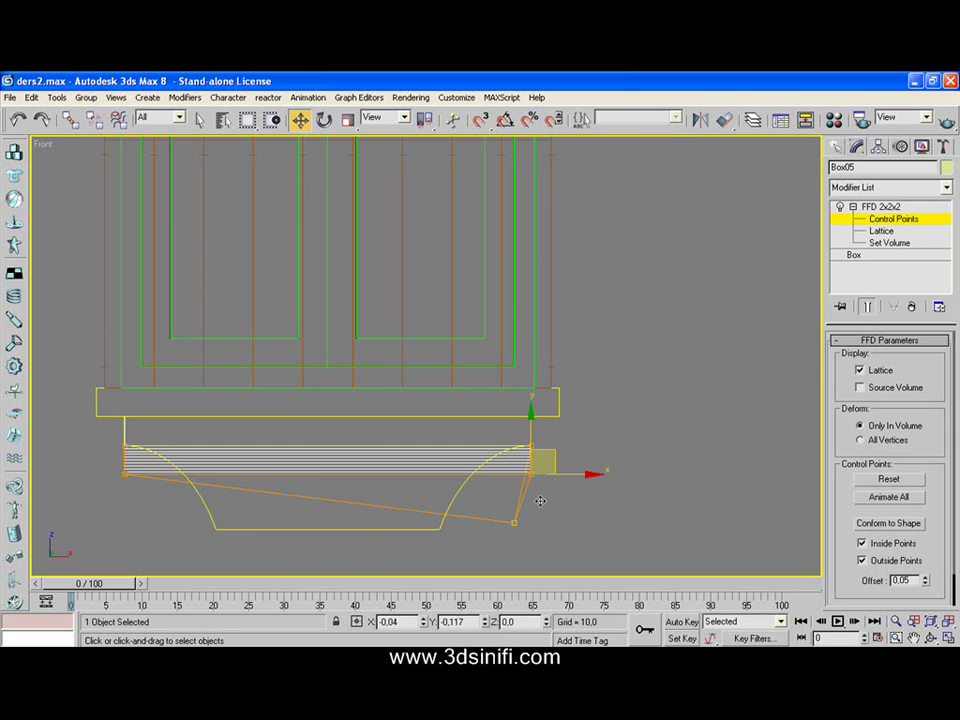
key("ctrl+z")
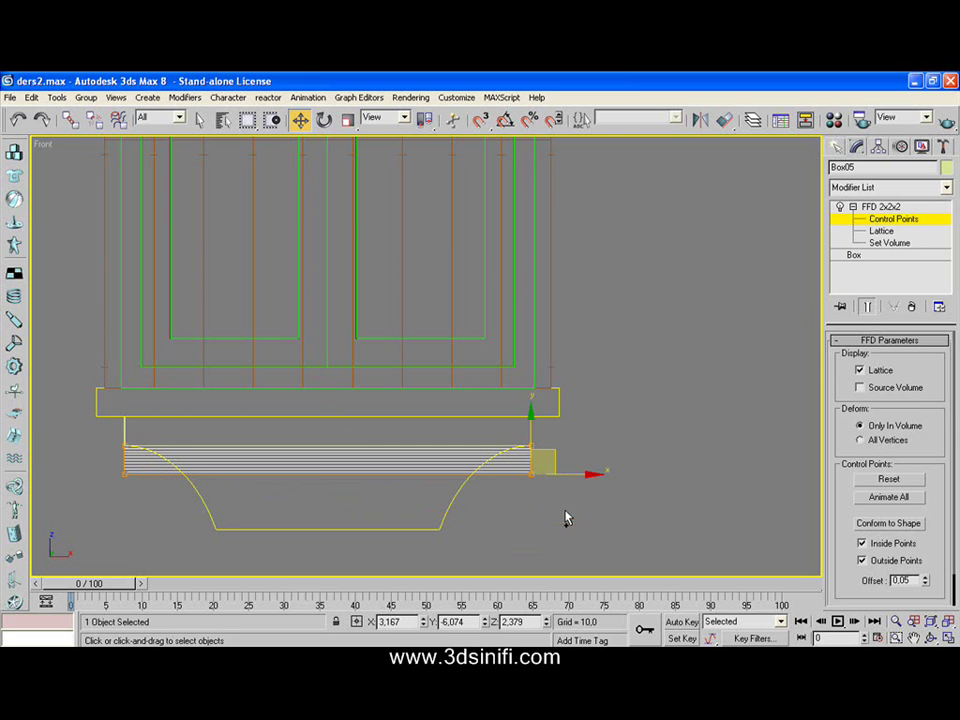
left_click(577, 518)
mouse_move(537, 492)
left_mouse_down()
mouse_move(526, 466)
mouse_move(476, 506)
left_mouse_up()
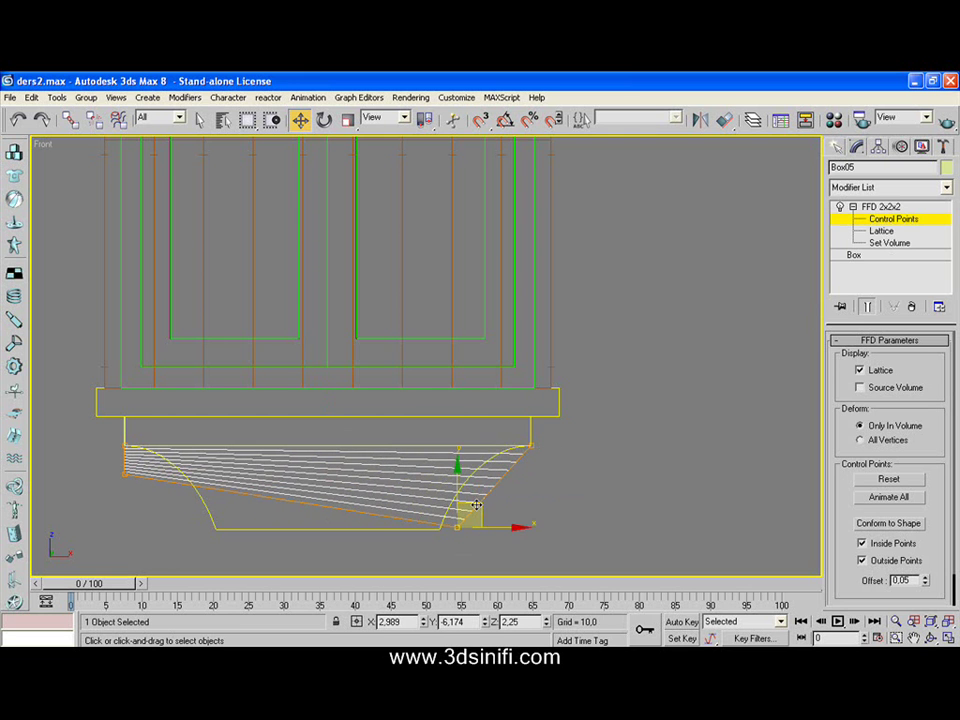
key("ctrl+z")
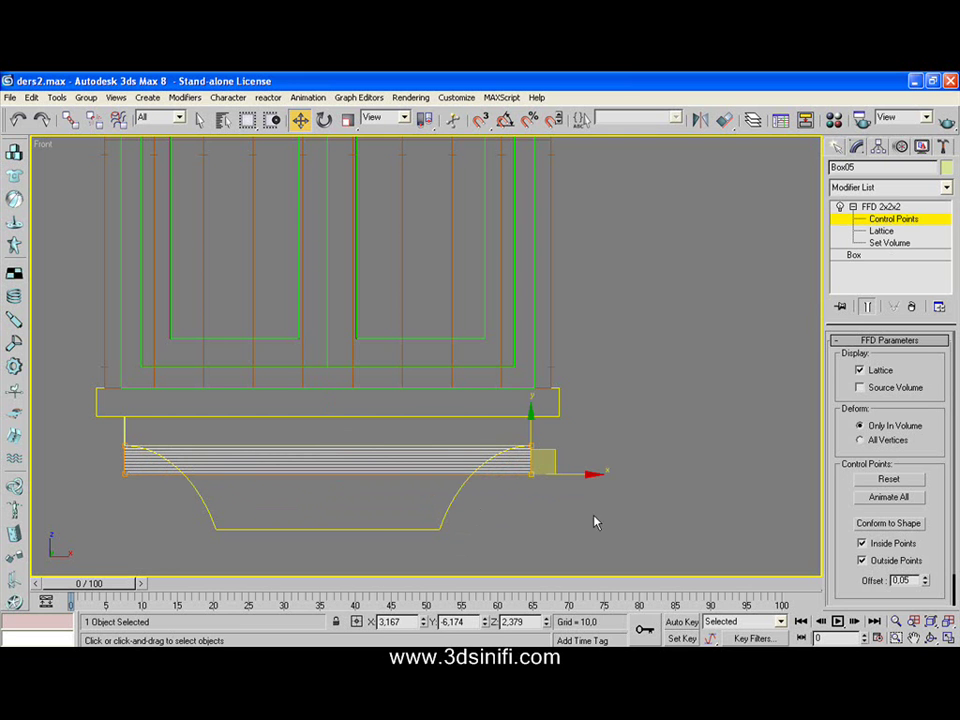
mouse_move(594, 521)
left_mouse_down()
mouse_move(34, 461)
mouse_move(107, 472)
left_mouse_up()
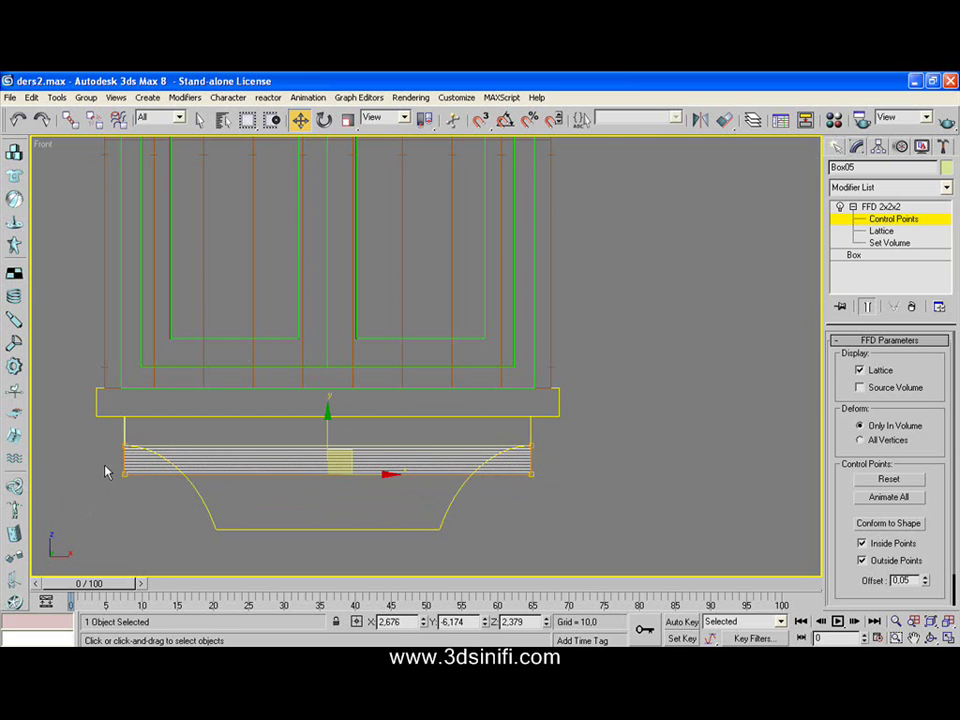
left_click_drag(335, 450, 324, 484)
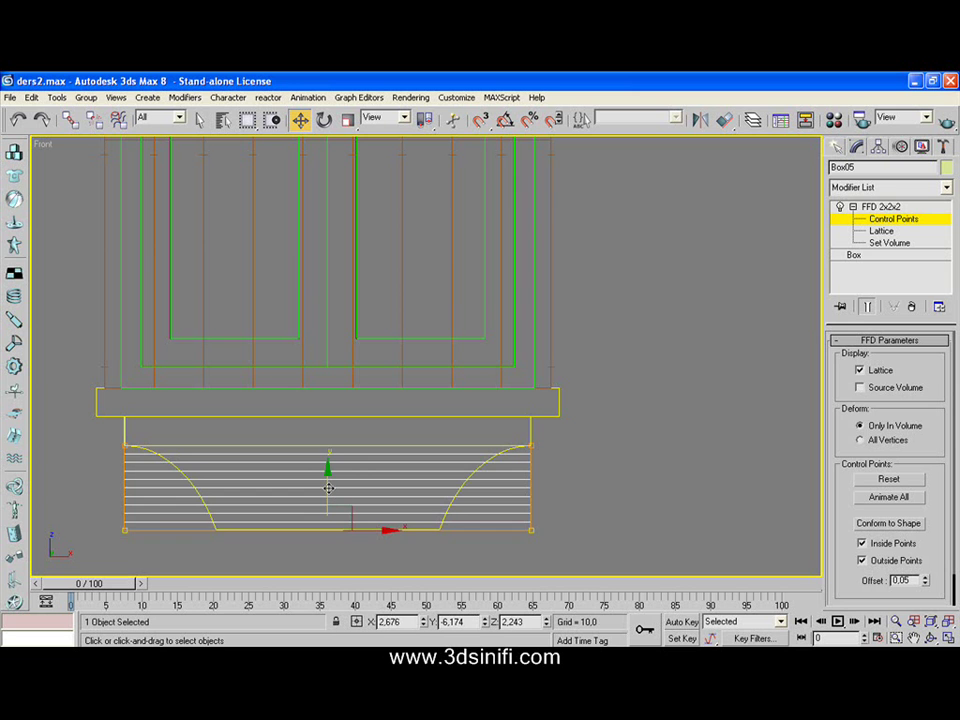
left_click_drag(328, 488, 327, 488)
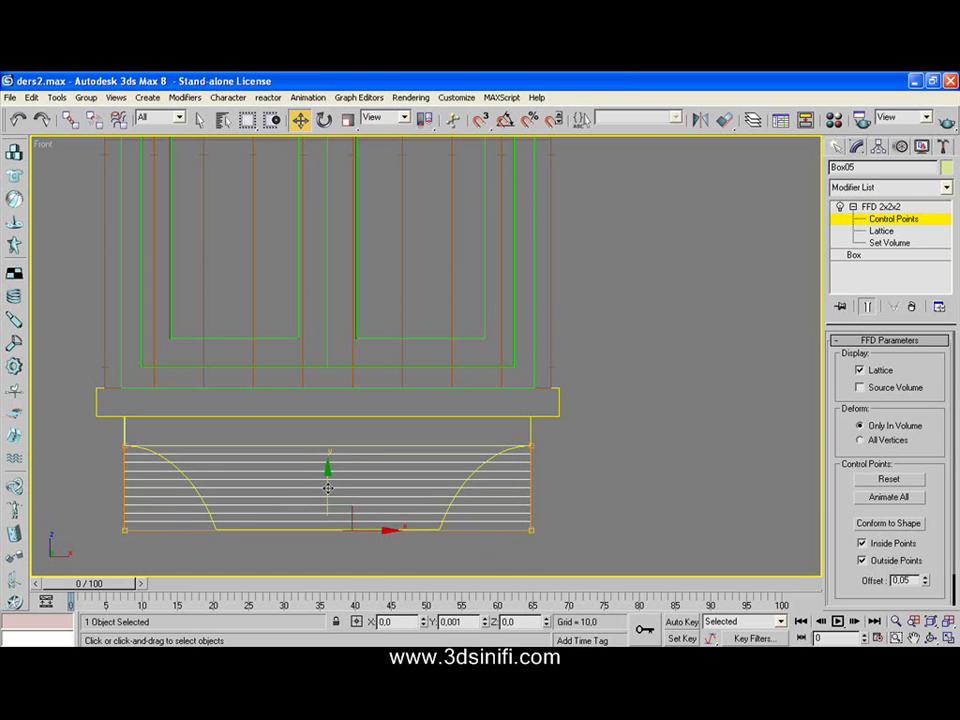
left_click_drag(328, 488, 329, 487)
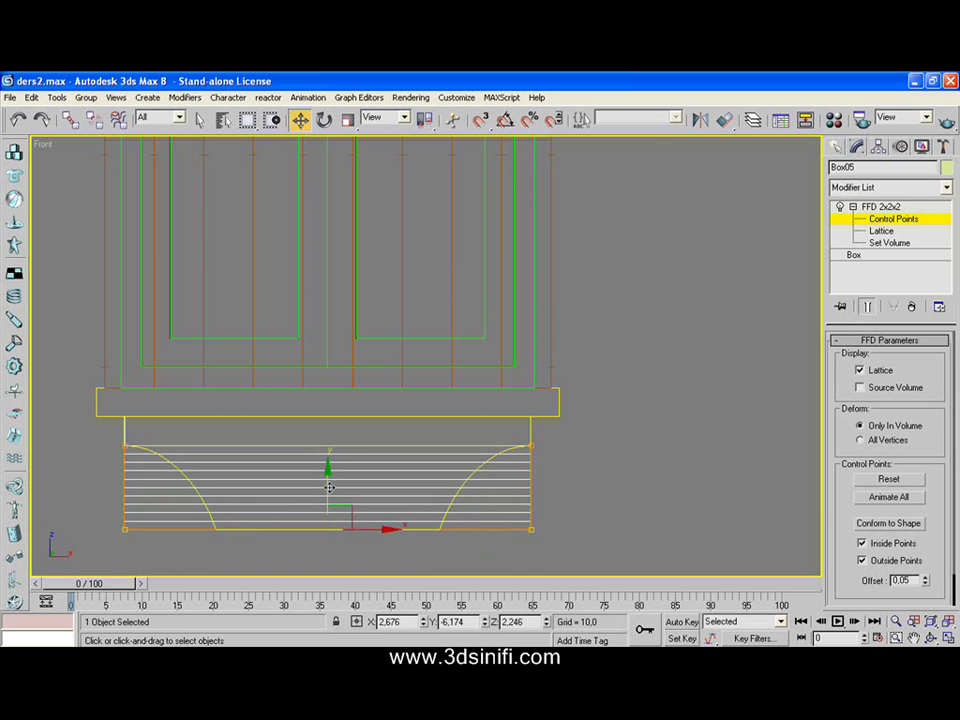
left_click(586, 501)
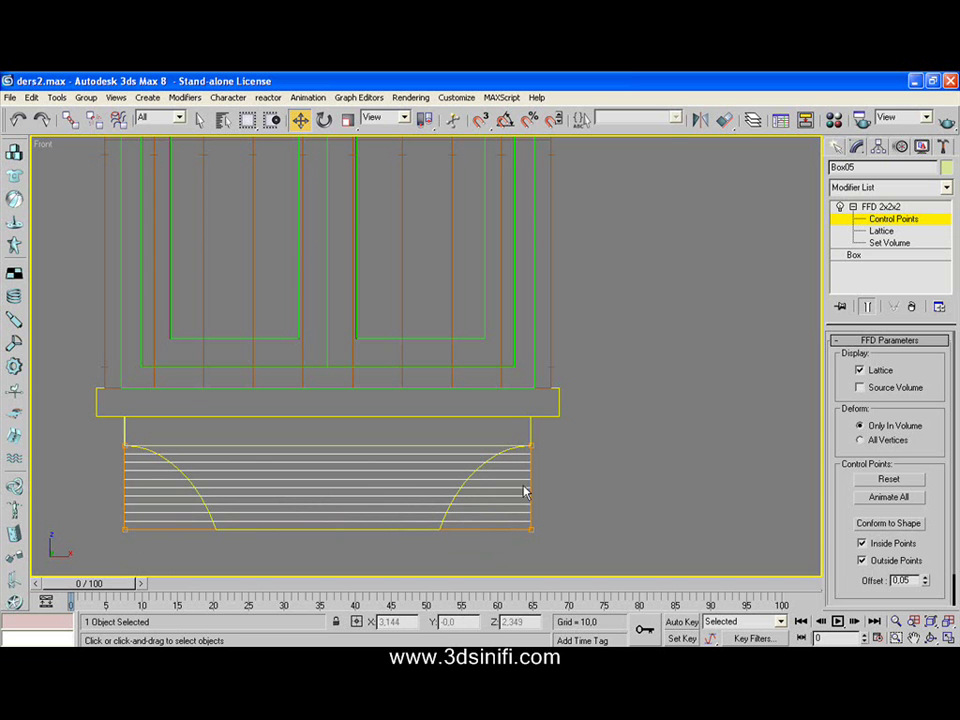
- Add an FFD 3x3x3 modifier on top of Box05's stack and enter its control points
left_click(943, 189)
scroll(913, 393, "down", 1)
scroll(913, 393, "down", 1)
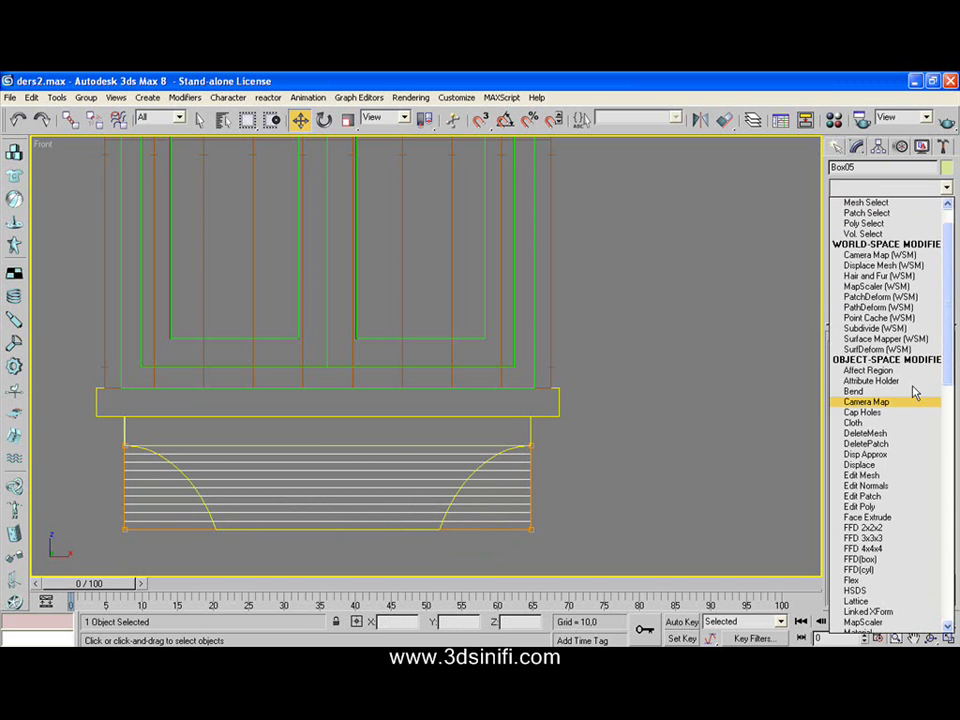
left_click(870, 538)
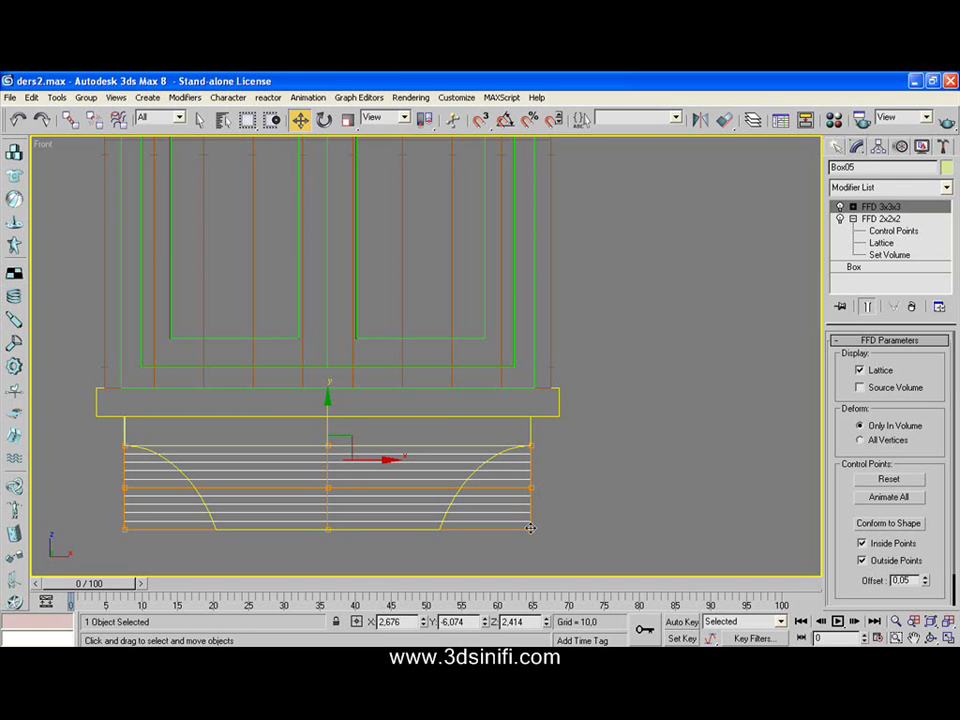
left_click(577, 536)
left_click(521, 521)
left_click(852, 206)
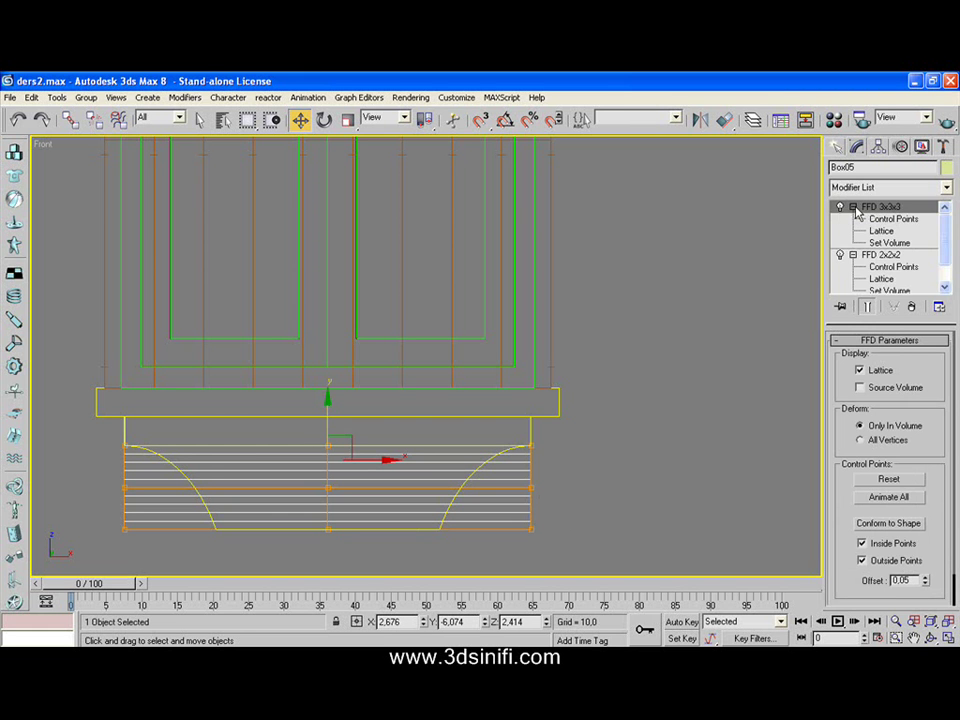
left_click(890, 219)
left_click(880, 206)
left_click(893, 266)
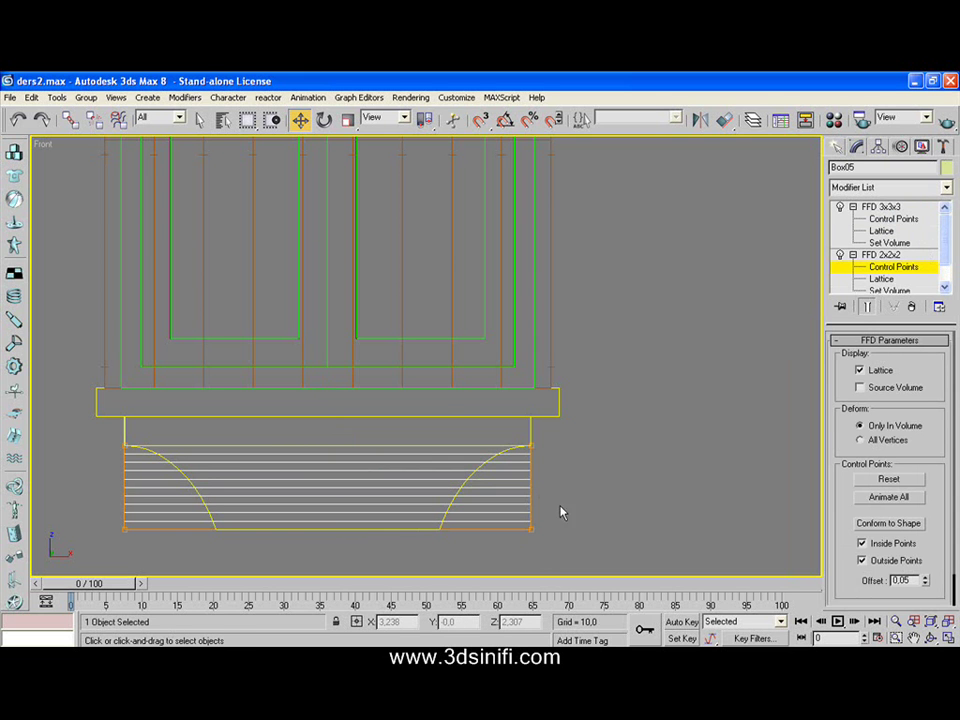
- Pull the bottom-corner and middle side lattice points inward on both sides symmetrically
left_click_drag(561, 510, 515, 540)
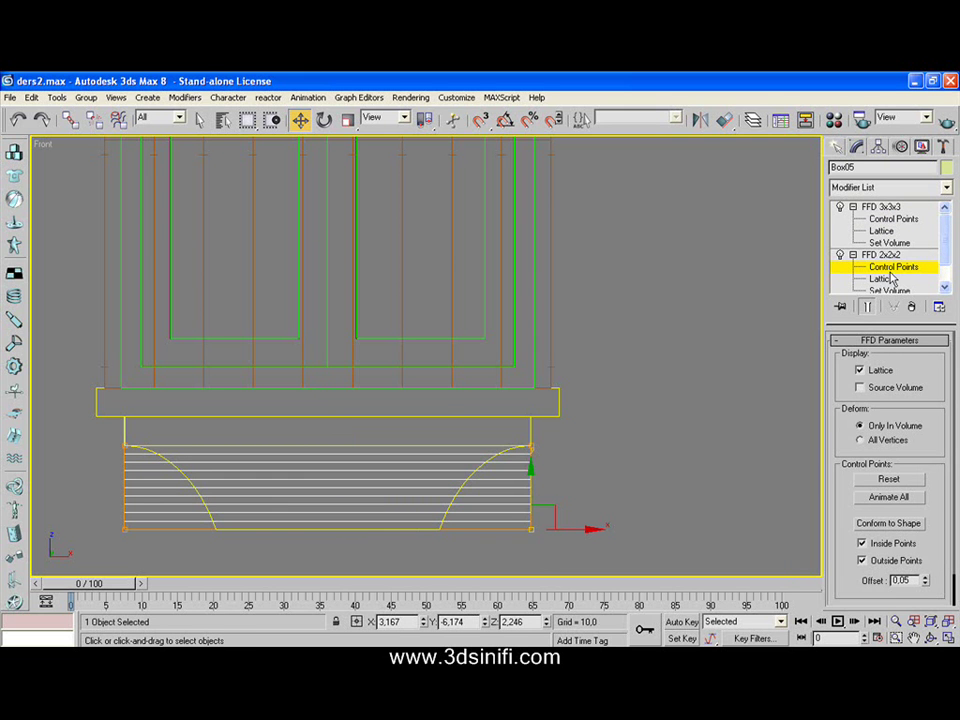
left_click(887, 219)
left_click_drag(562, 508, 518, 548)
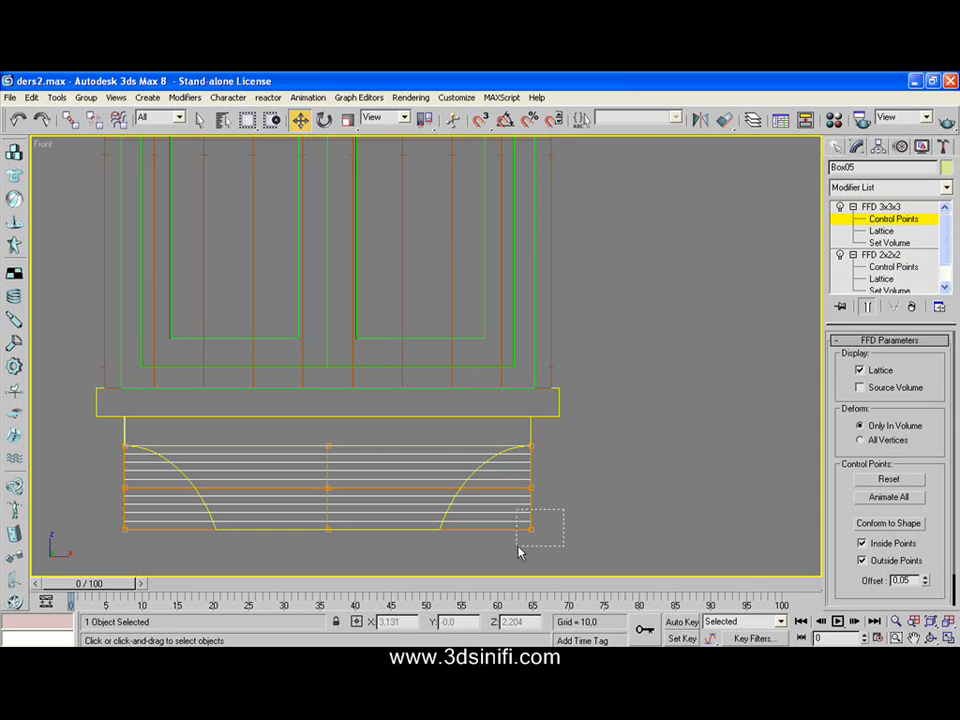
left_click_drag(570, 528, 477, 528)
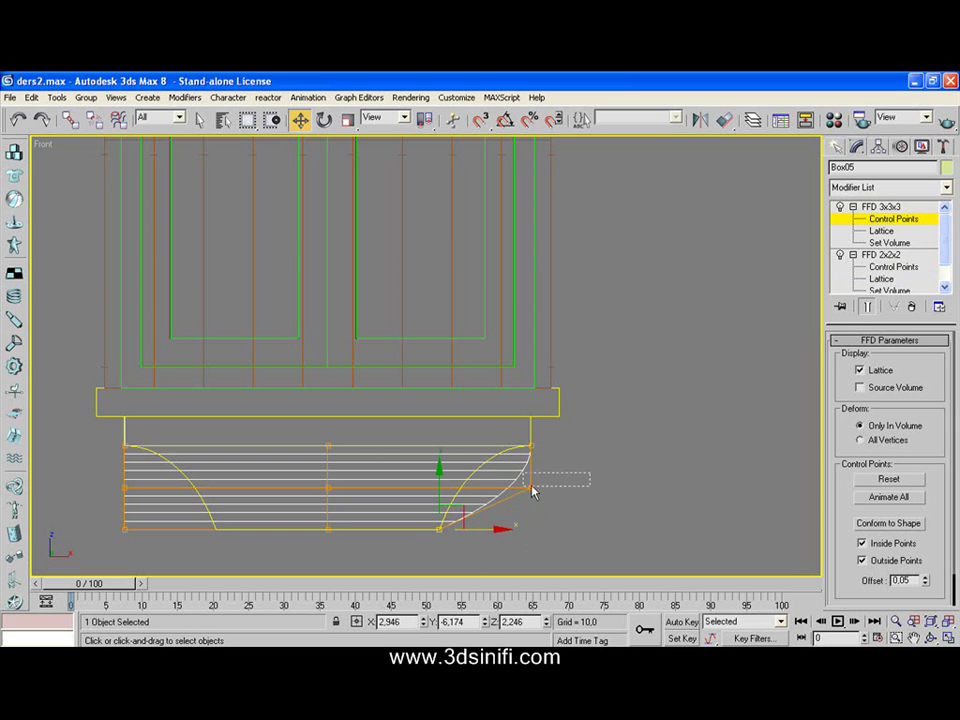
left_click_drag(531, 490, 489, 503)
left_click_drag(568, 489, 497, 482)
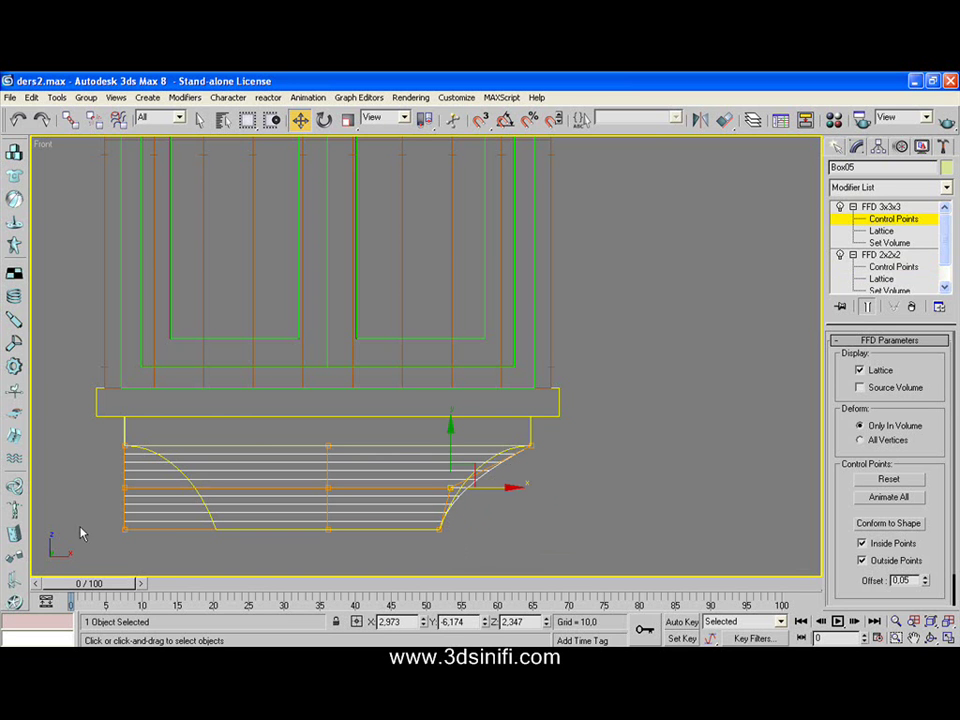
mouse_move(81, 520)
left_mouse_down()
mouse_move(160, 572)
mouse_move(250, 531)
left_mouse_up()
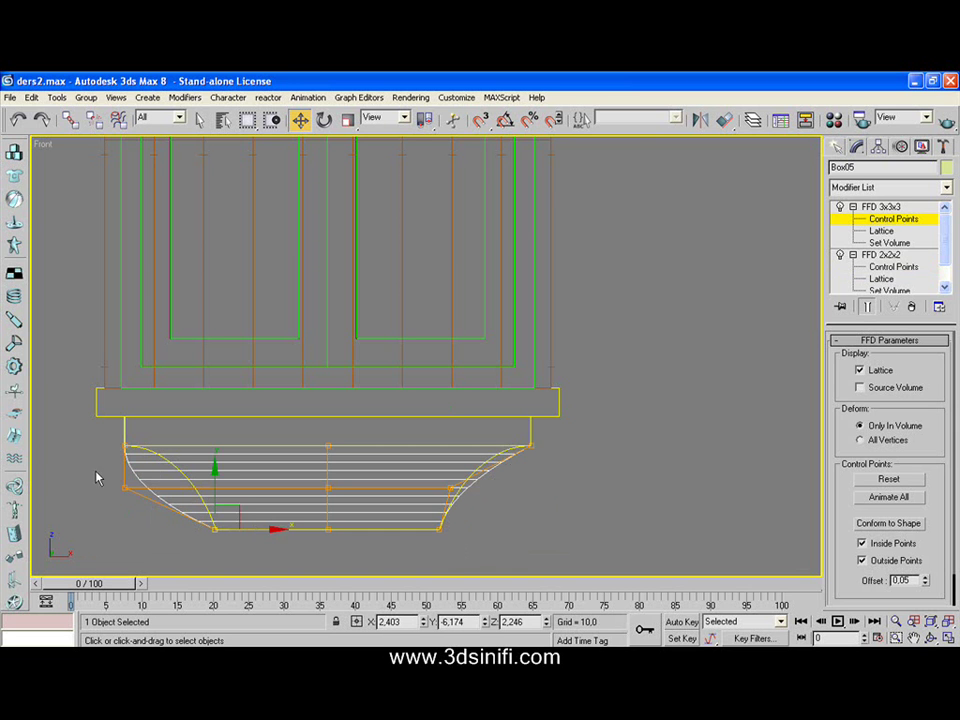
left_click(124, 487)
left_click_drag(172, 487, 253, 488)
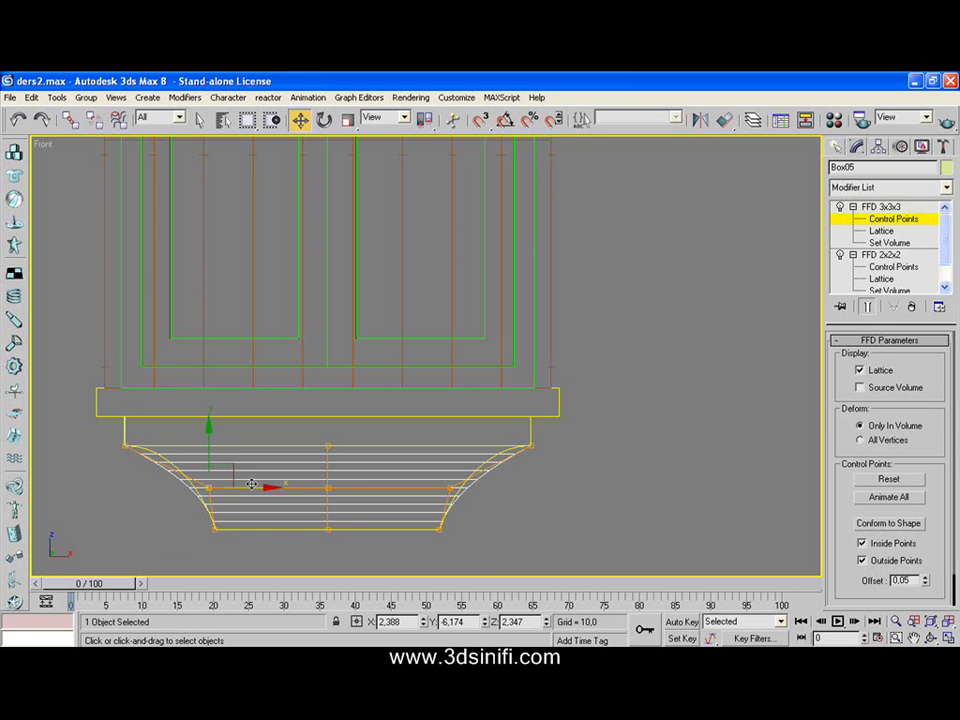
- Raise the FFD 3x3x3 middle row of points slightly and exit control-point editing
left_click_drag(503, 472, 205, 512)
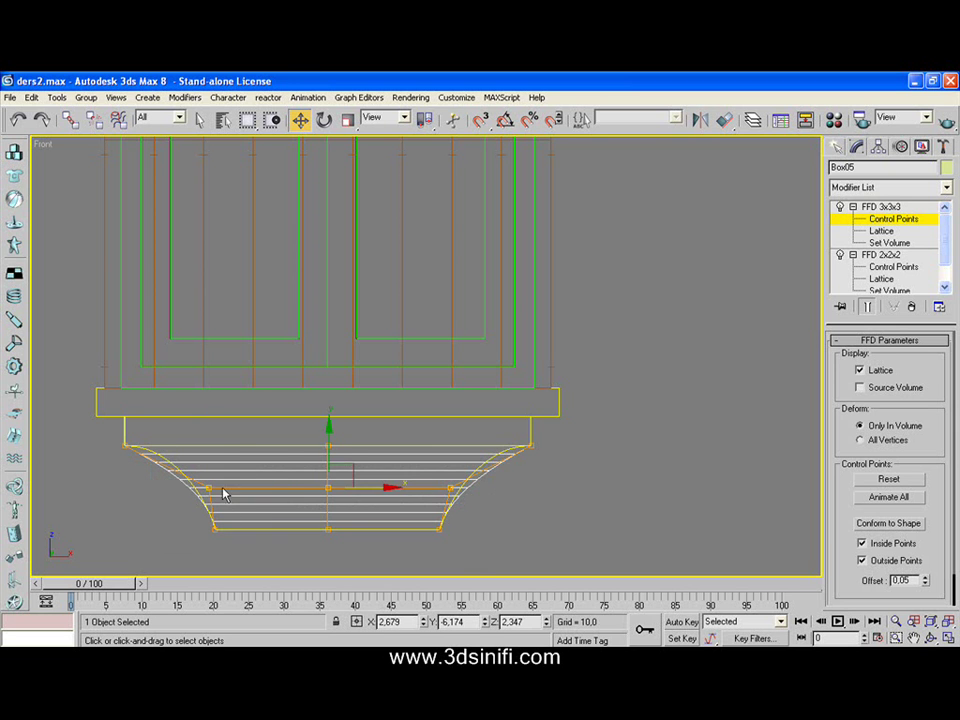
mouse_move(329, 445)
left_mouse_down()
mouse_move(321, 427)
mouse_move(323, 445)
left_mouse_up()
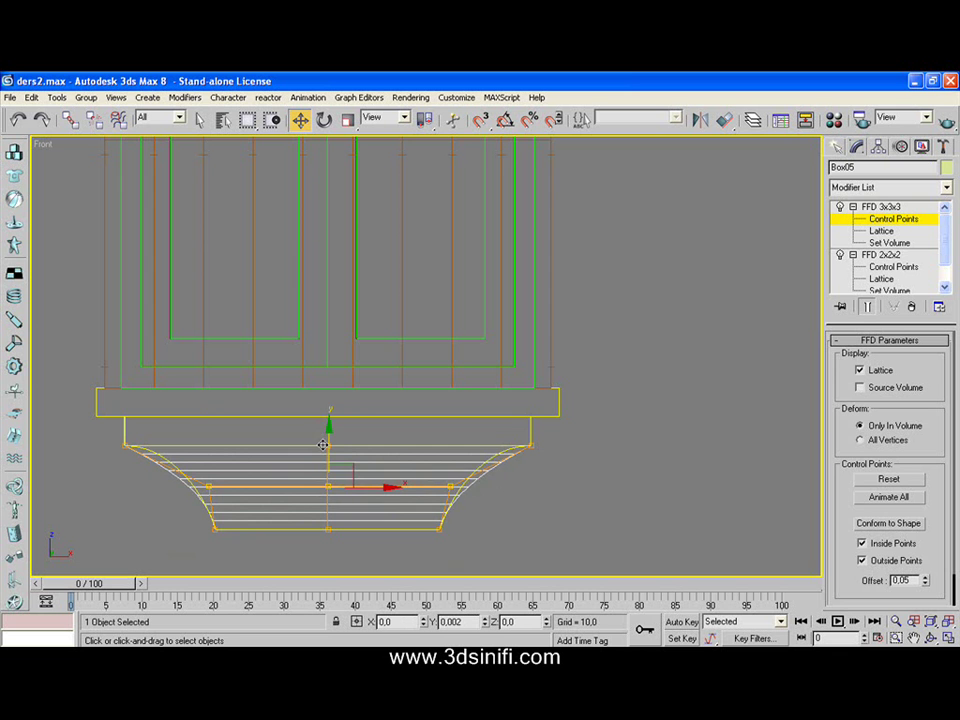
left_click(534, 486)
left_click(870, 207)
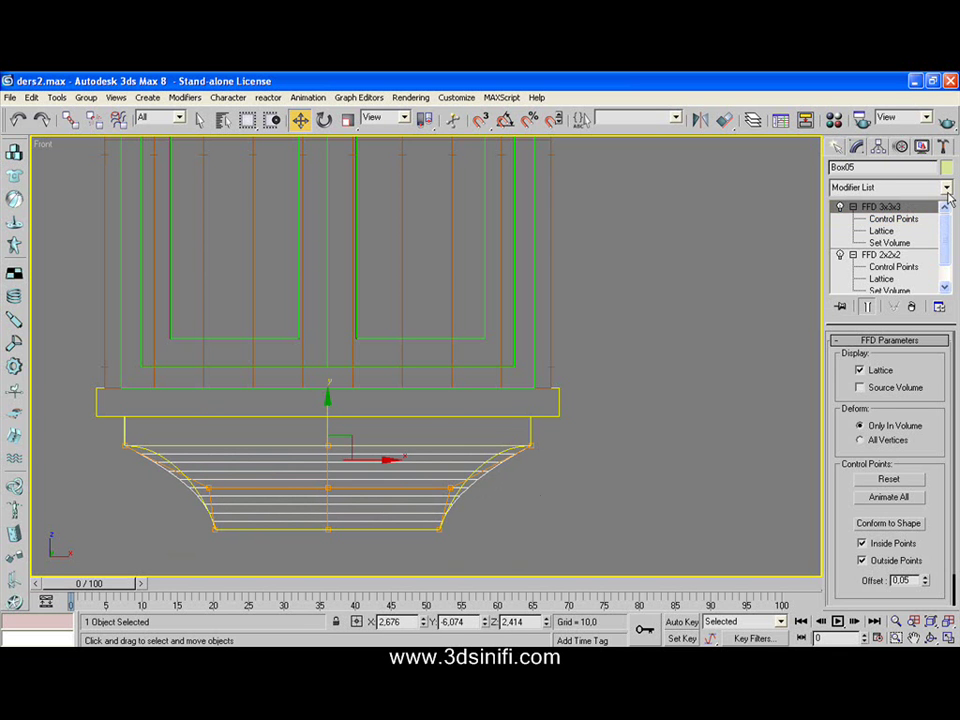
- Add an FFD 4x4x4 modifier to Box05 and enter its Control Points level
left_click(945, 187)
scroll(900, 400, "down", 3)
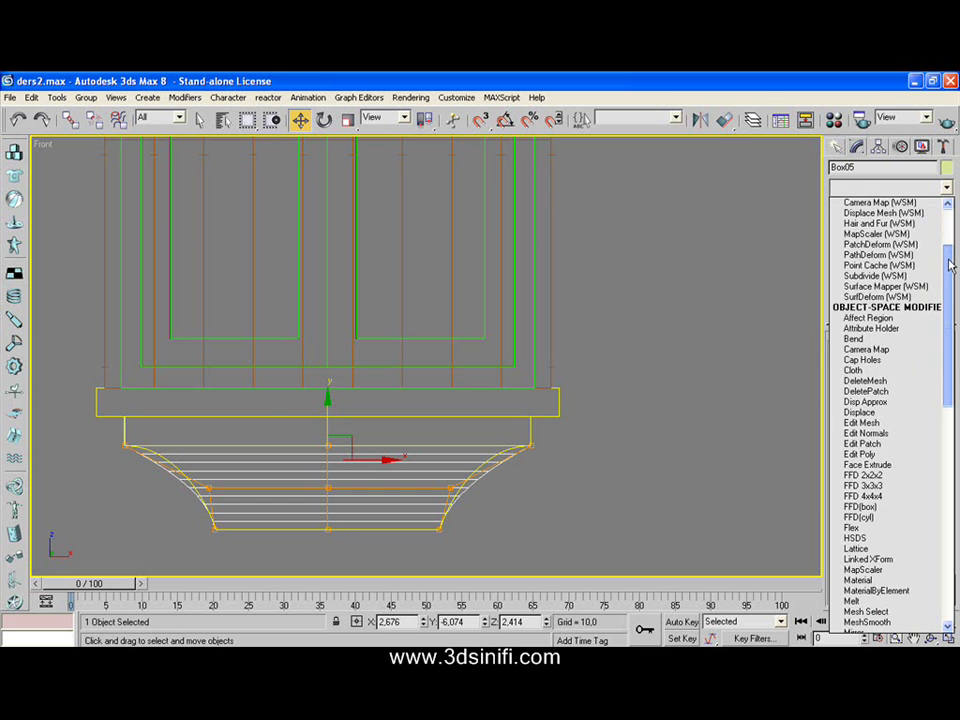
left_click(878, 496)
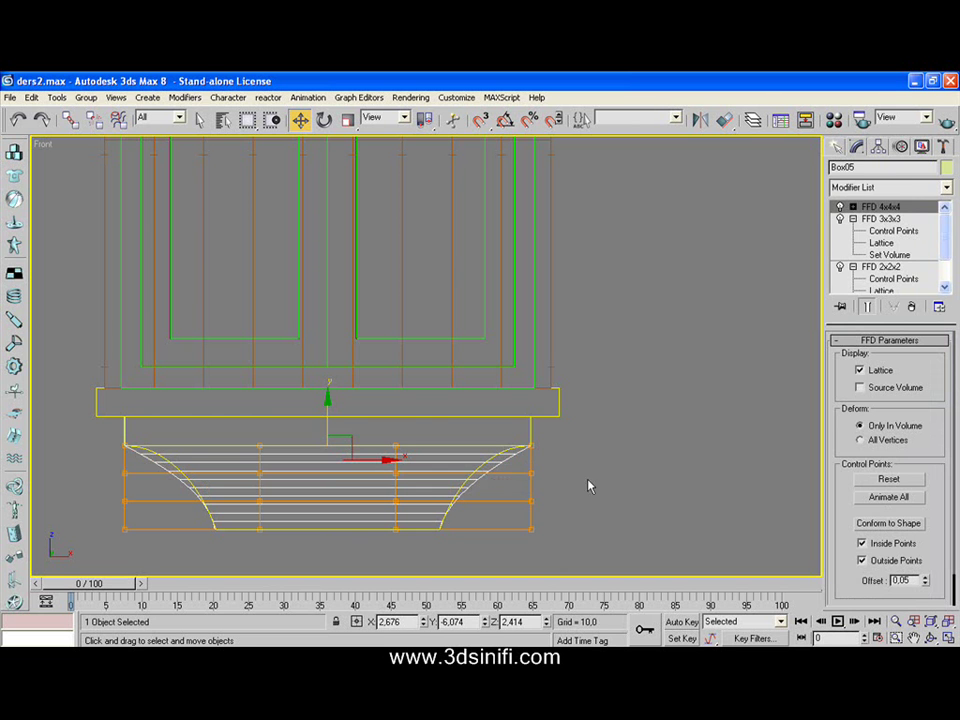
left_click(547, 468)
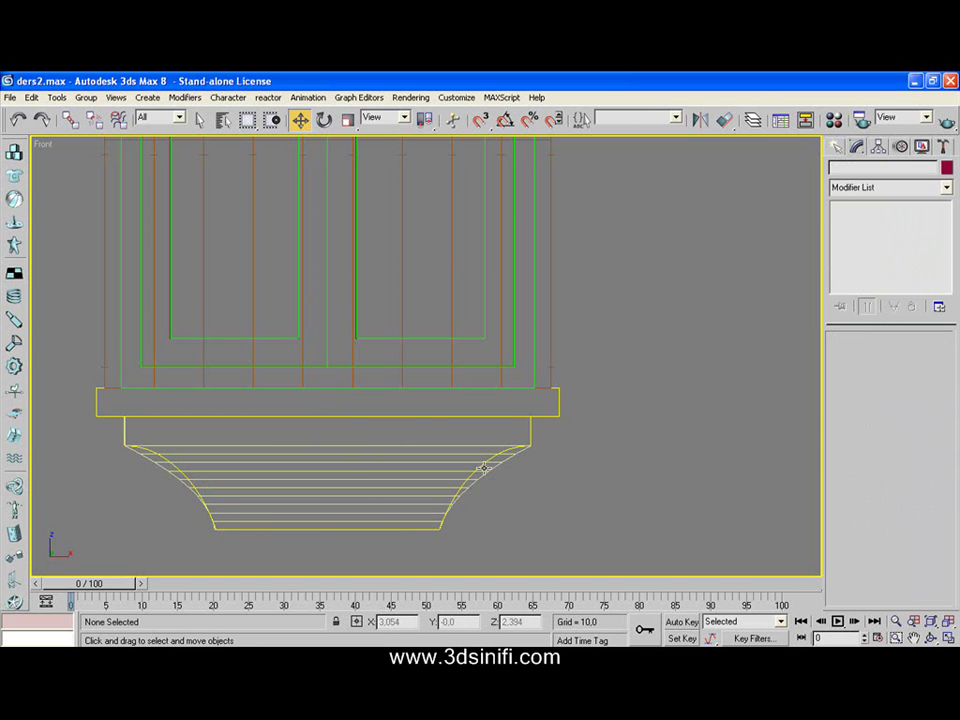
left_click(526, 457)
left_click(481, 460)
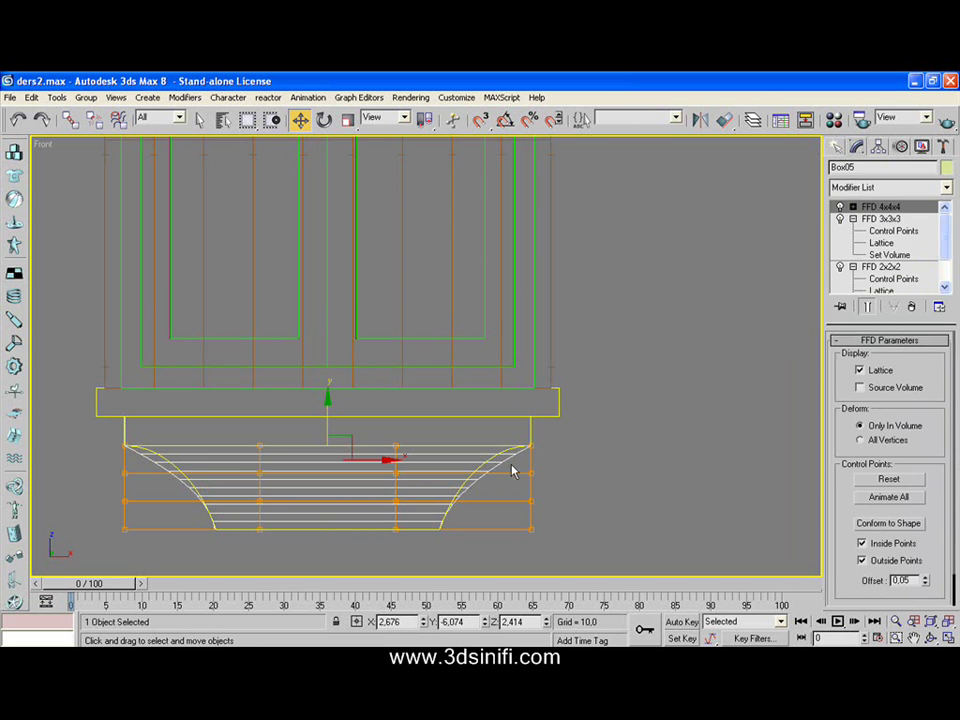
left_click(852, 206)
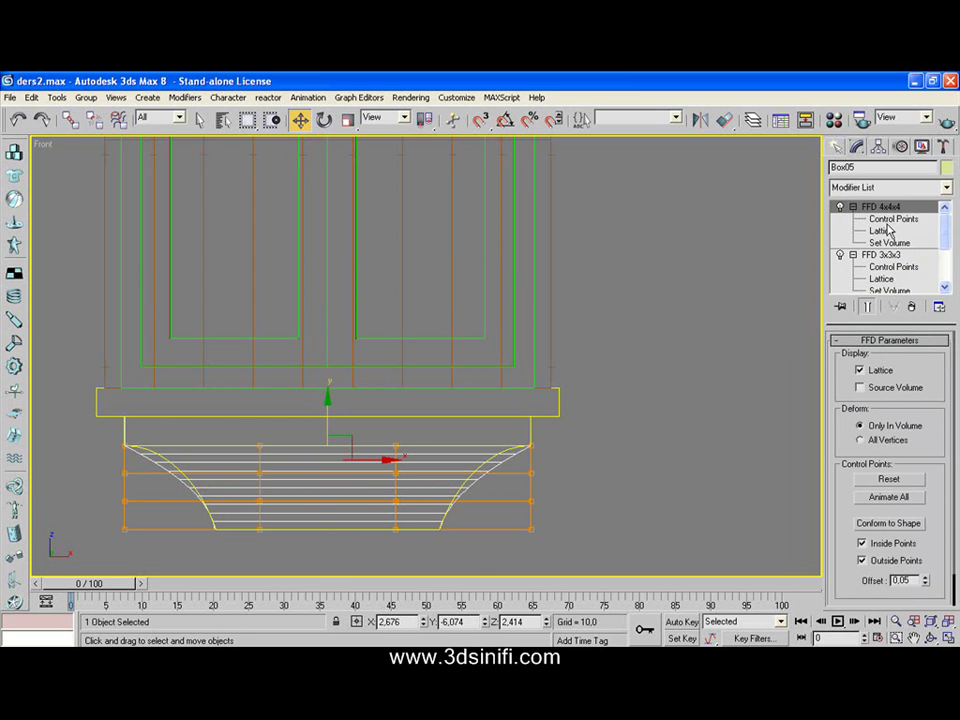
left_click(893, 218)
- Nudge the upper side points inward, raise the middle row, and push side points outward
mouse_move(556, 455)
left_mouse_down()
mouse_move(523, 480)
mouse_move(531, 464)
left_mouse_up()
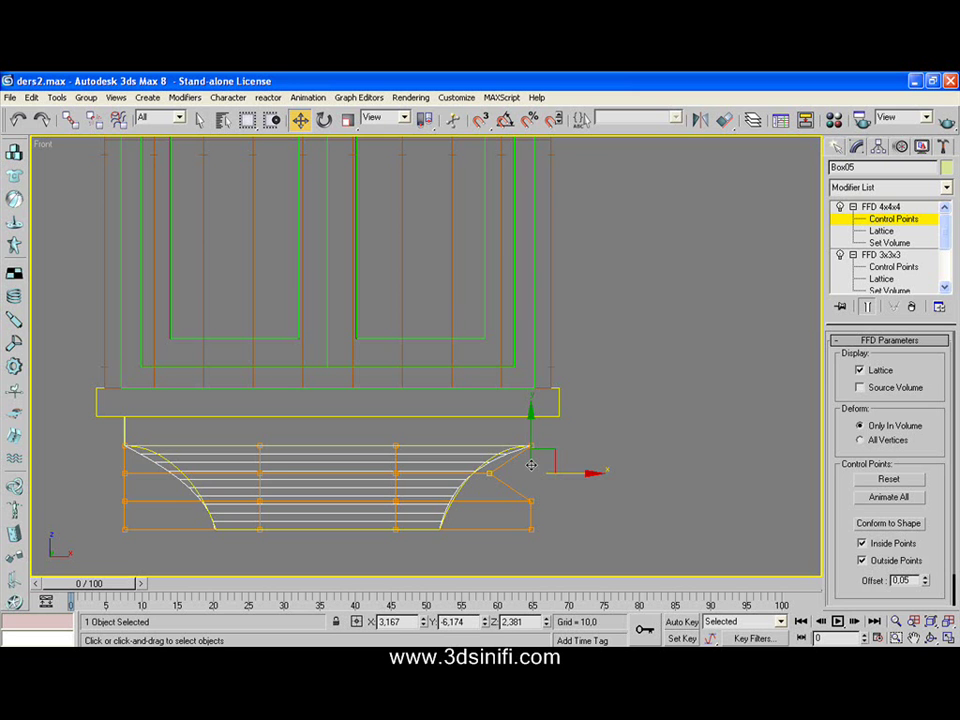
left_click(489, 473)
mouse_move(107, 462)
left_mouse_down()
mouse_move(138, 482)
mouse_move(214, 471)
left_mouse_up()
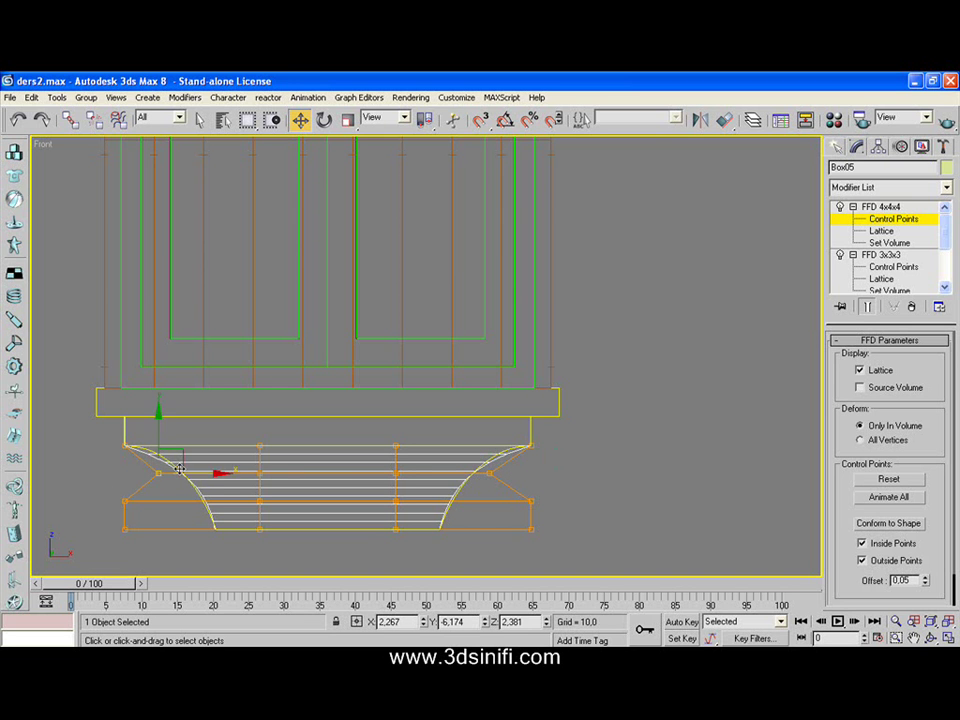
left_click(101, 476)
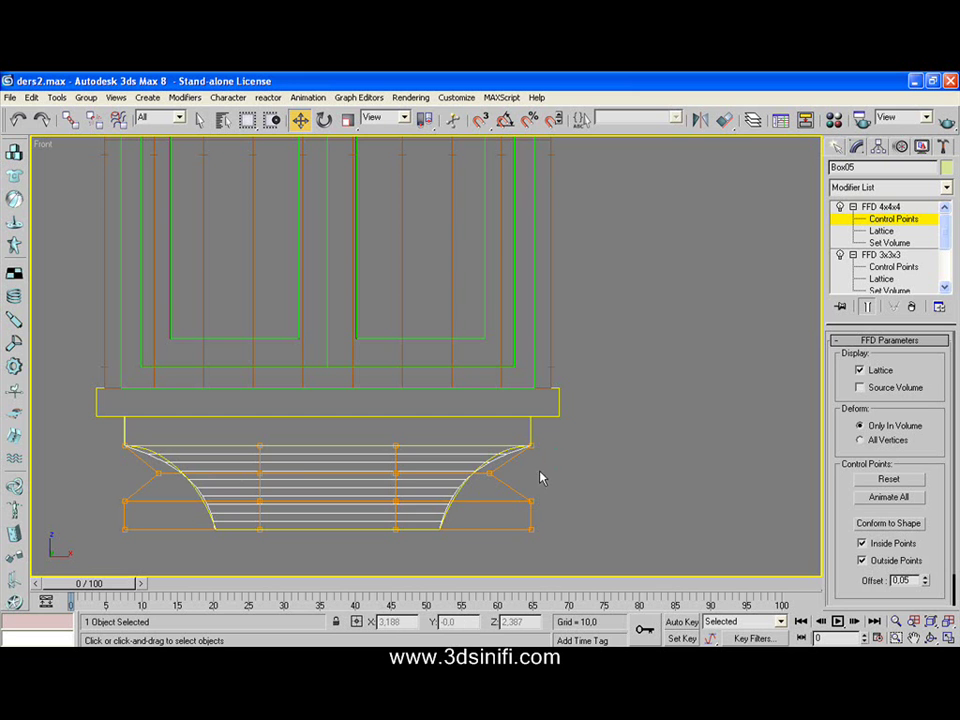
left_click_drag(540, 463, 143, 486)
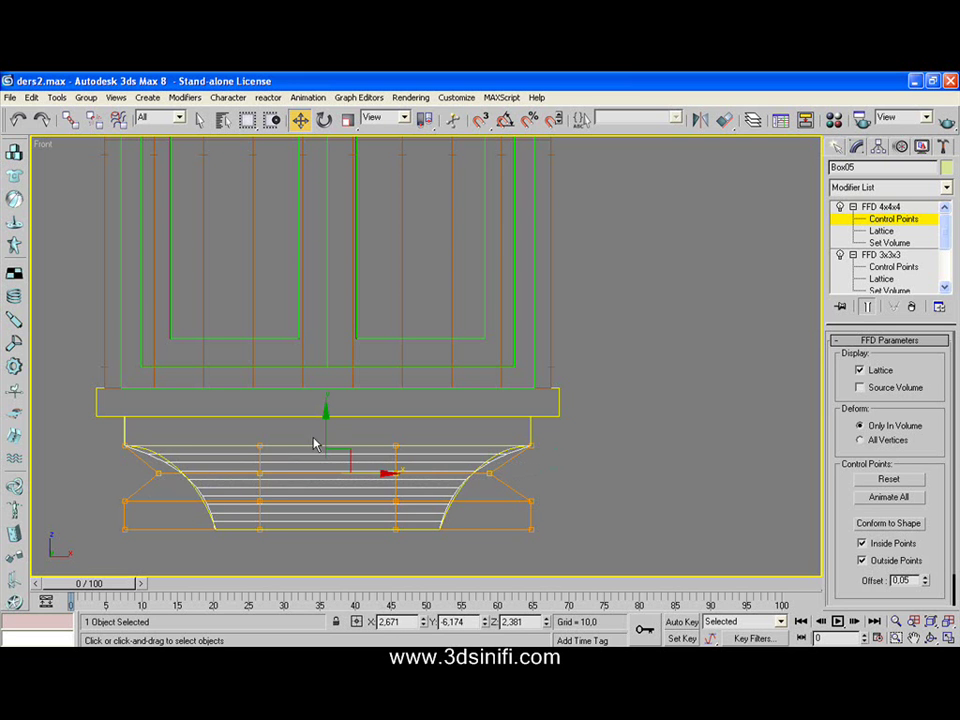
left_click_drag(326, 424, 327, 411)
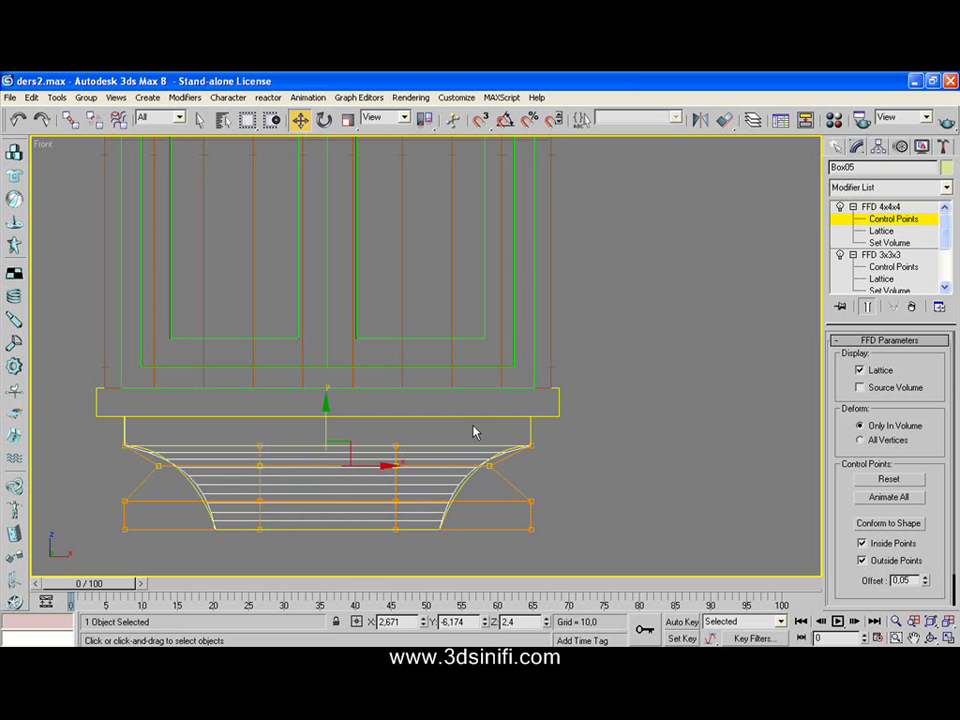
left_click_drag(583, 476, 514, 512)
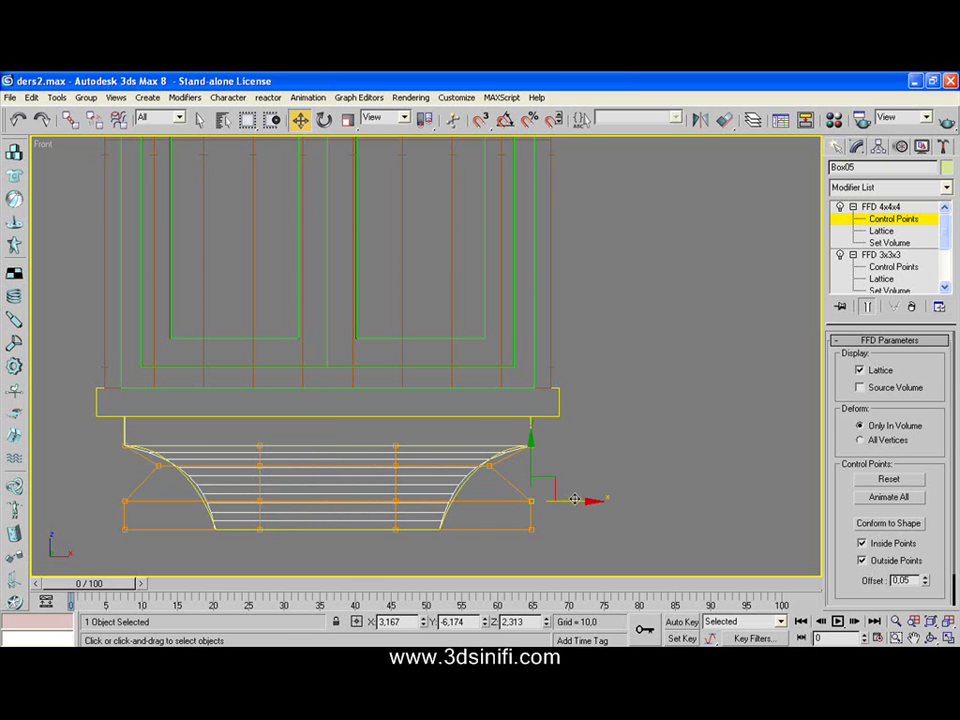
left_click_drag(576, 502, 592, 503)
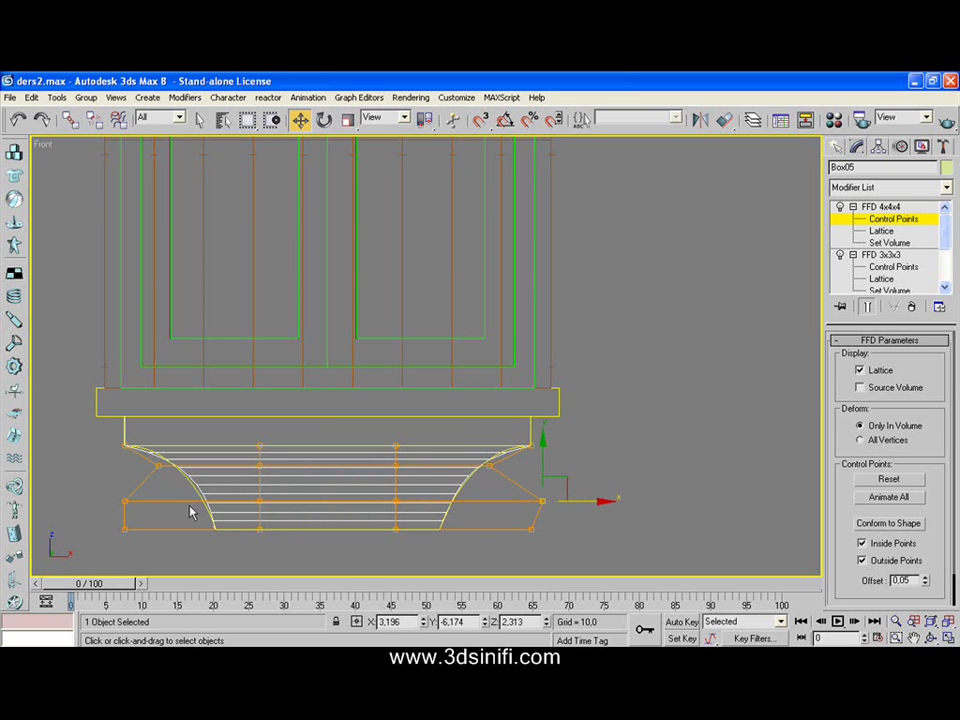
mouse_move(94, 494)
left_mouse_down()
mouse_move(160, 533)
mouse_move(158, 503)
left_mouse_up()
left_click(588, 484)
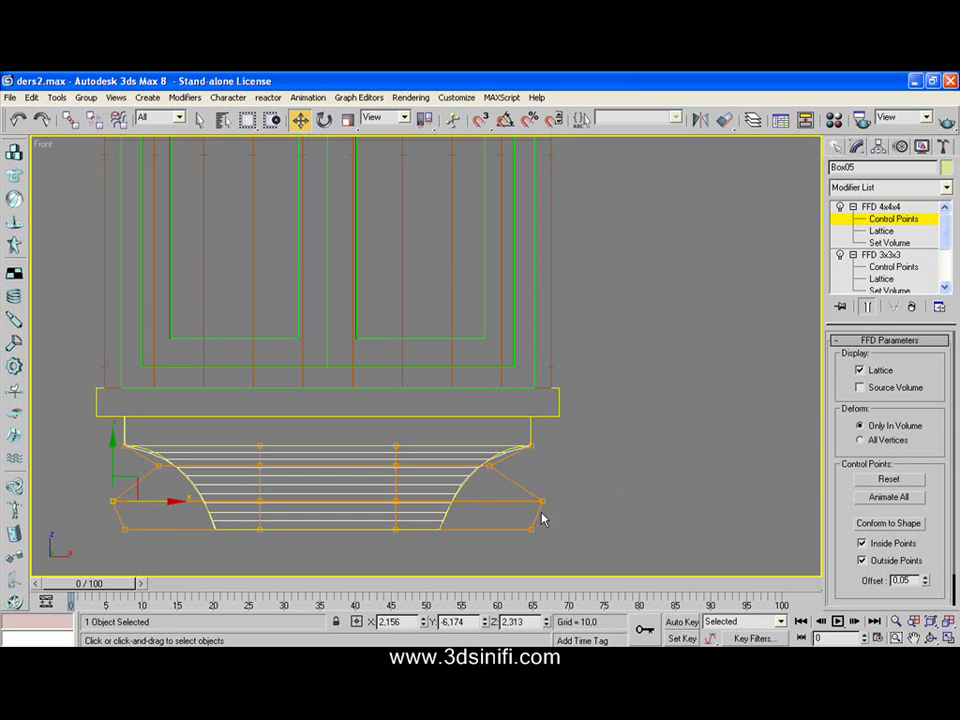
- Raise the FFD 4x4x4 middle row a tiny amount and restore the four-view layout
left_click_drag(552, 441, 525, 453)
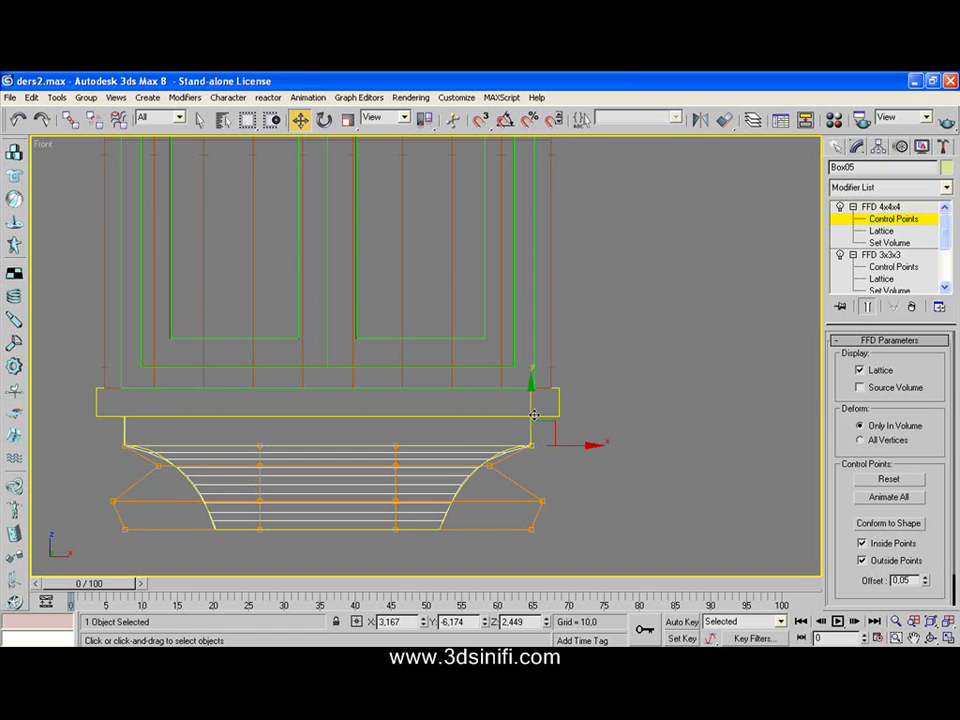
left_click_drag(528, 407, 527, 404)
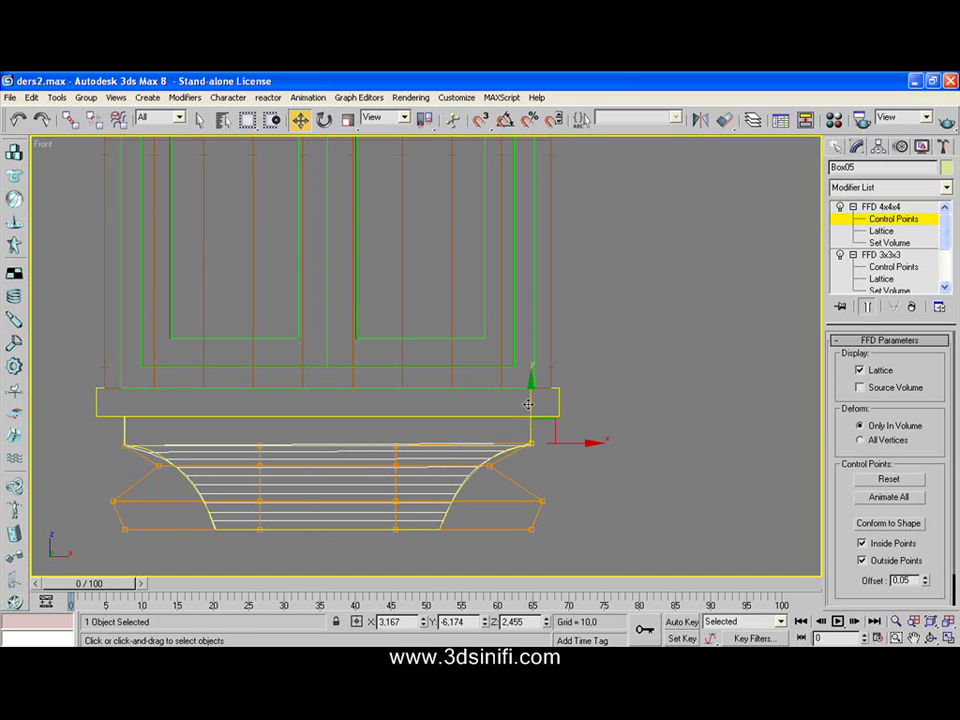
key("ctrl+z")
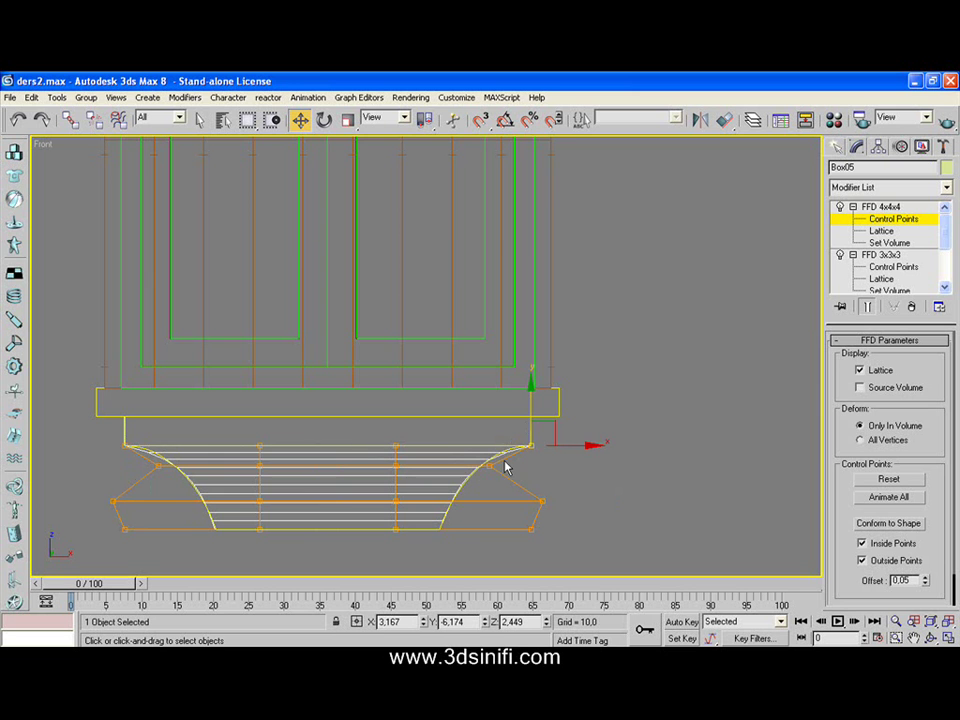
left_click_drag(505, 467, 152, 480)
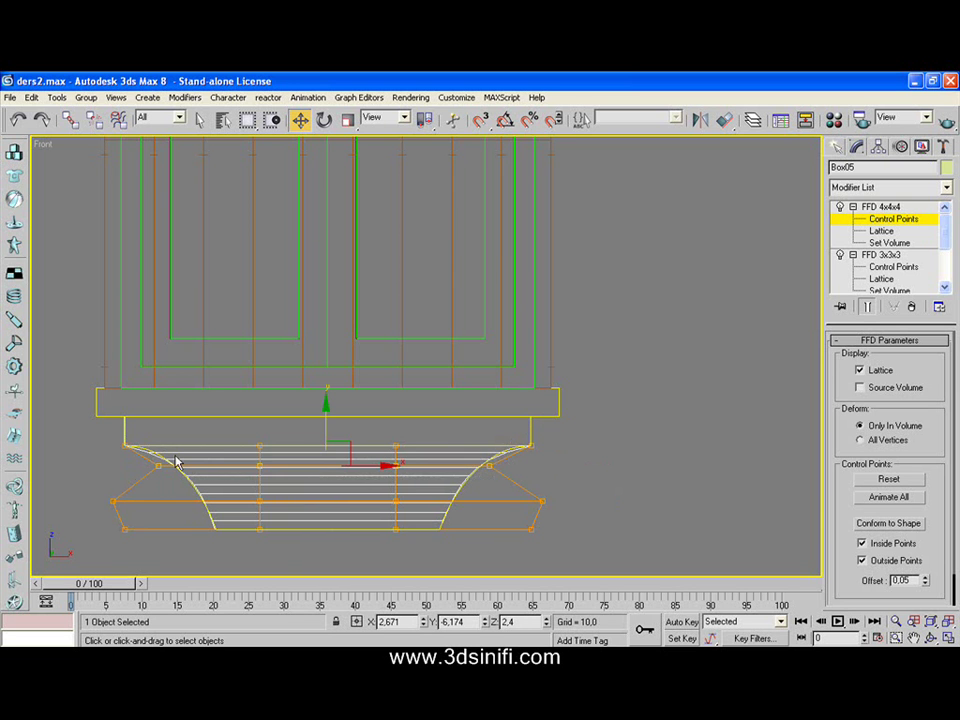
left_click_drag(325, 423, 325, 418)
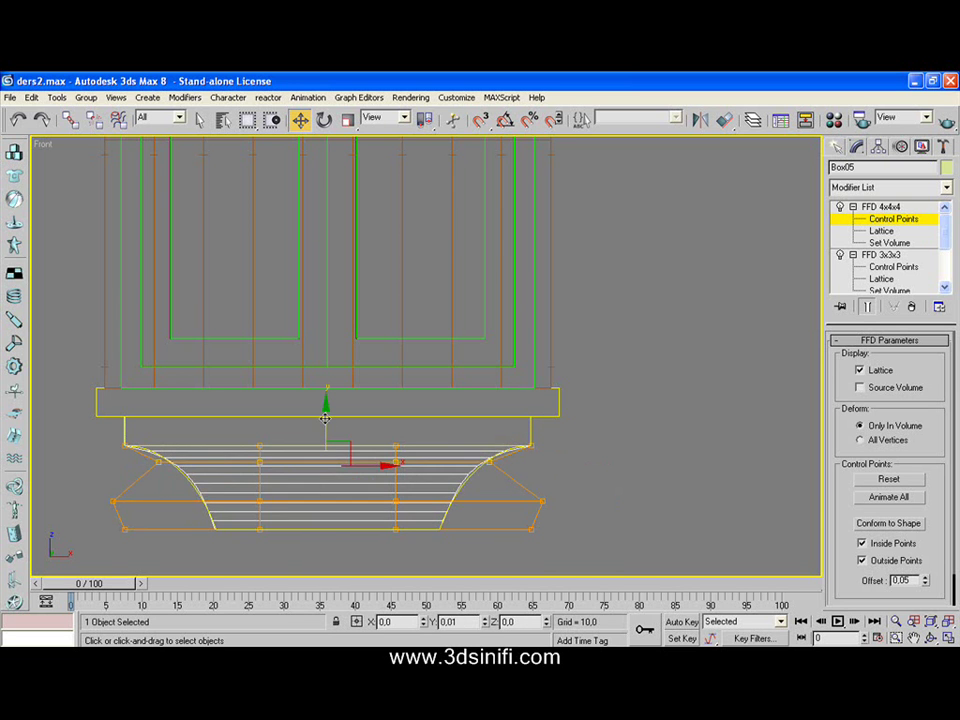
key("ctrl+z")
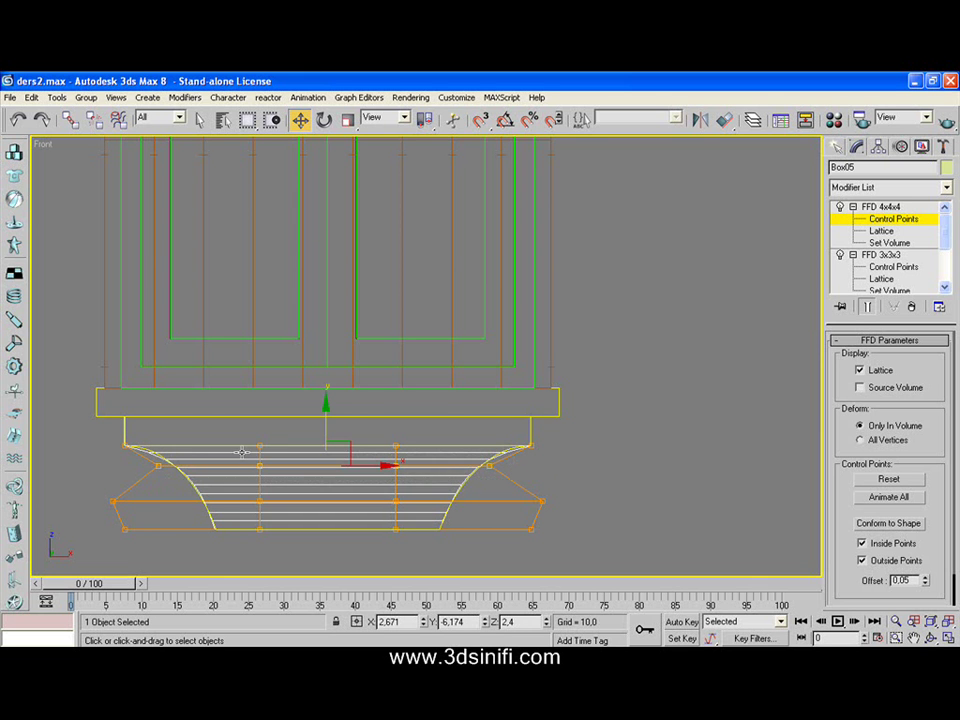
left_click_drag(327, 424, 323, 422)
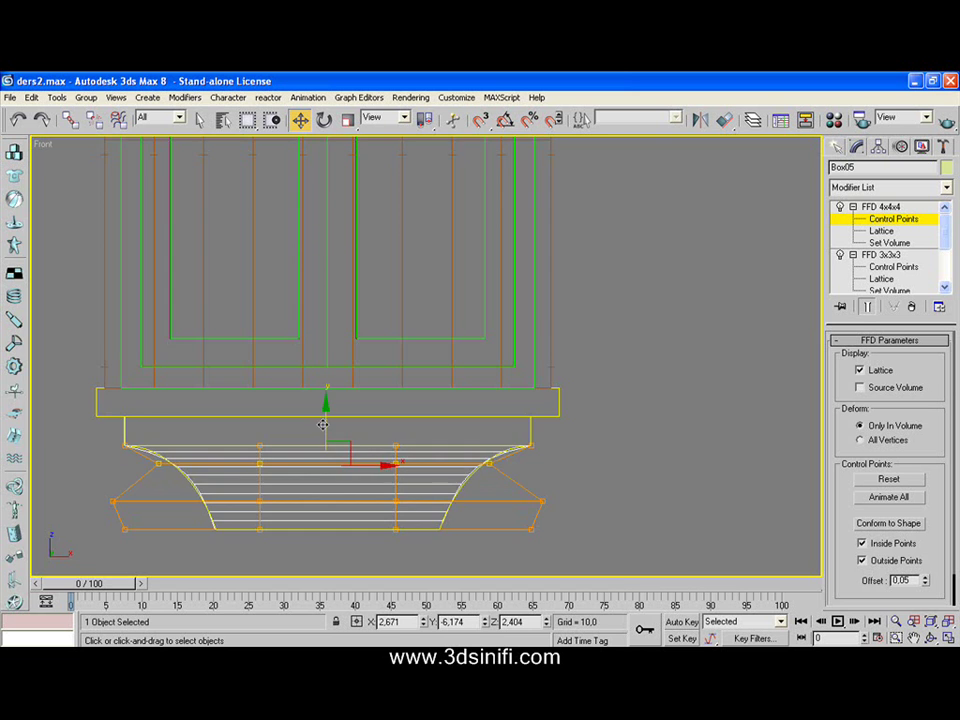
key("alt+w")
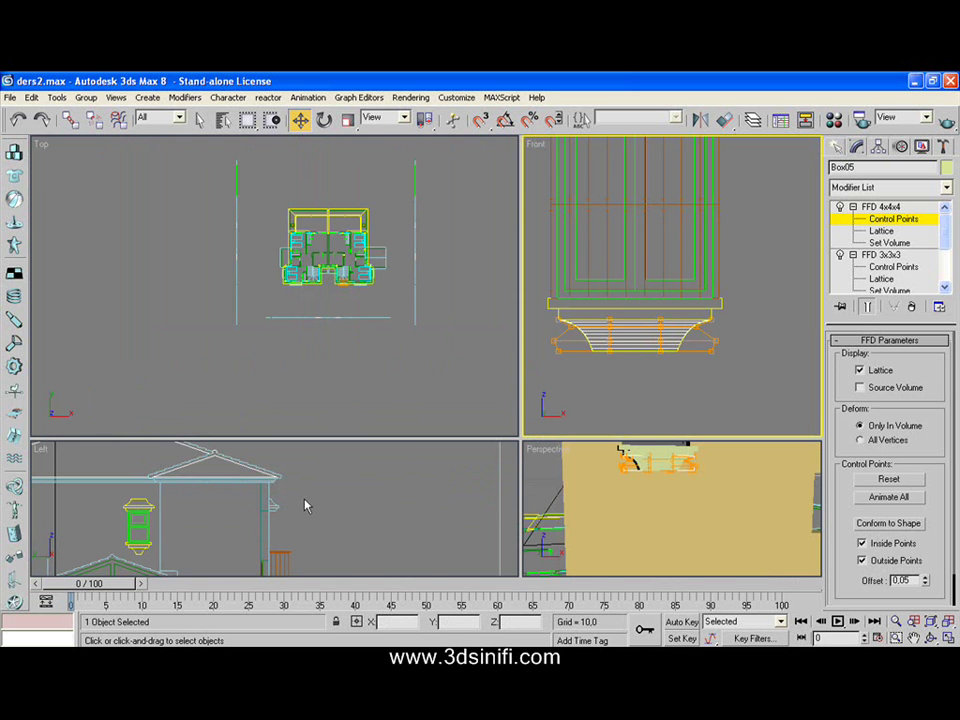
- Maximize the Left view, frame it on the bracket's lattice, and exit FFD 4x4x4 control points
right_click(311, 533)
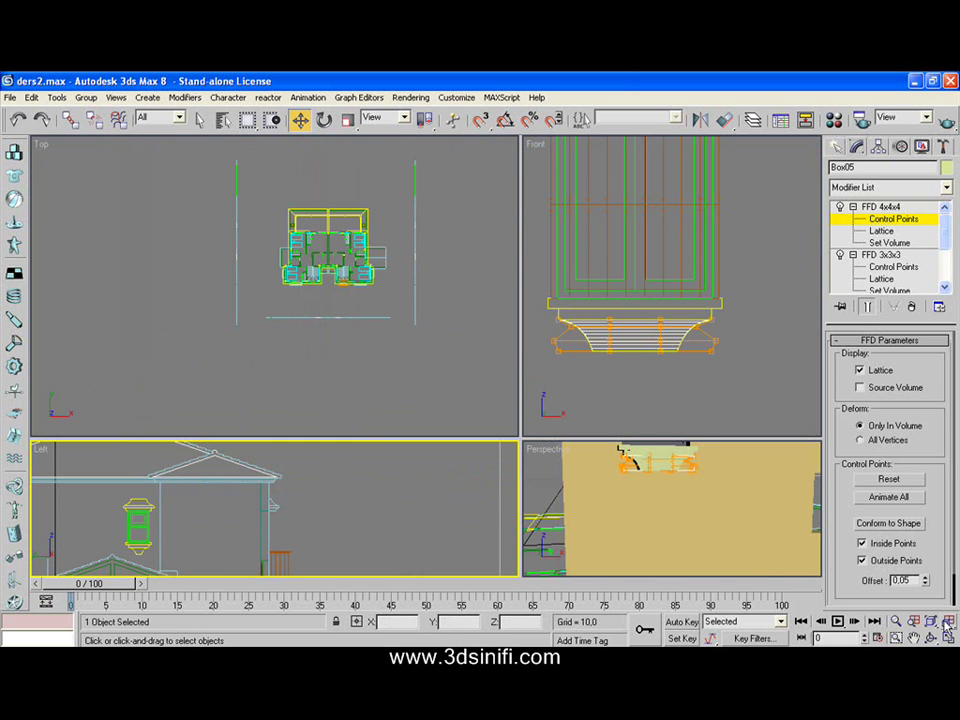
key("alt+w")
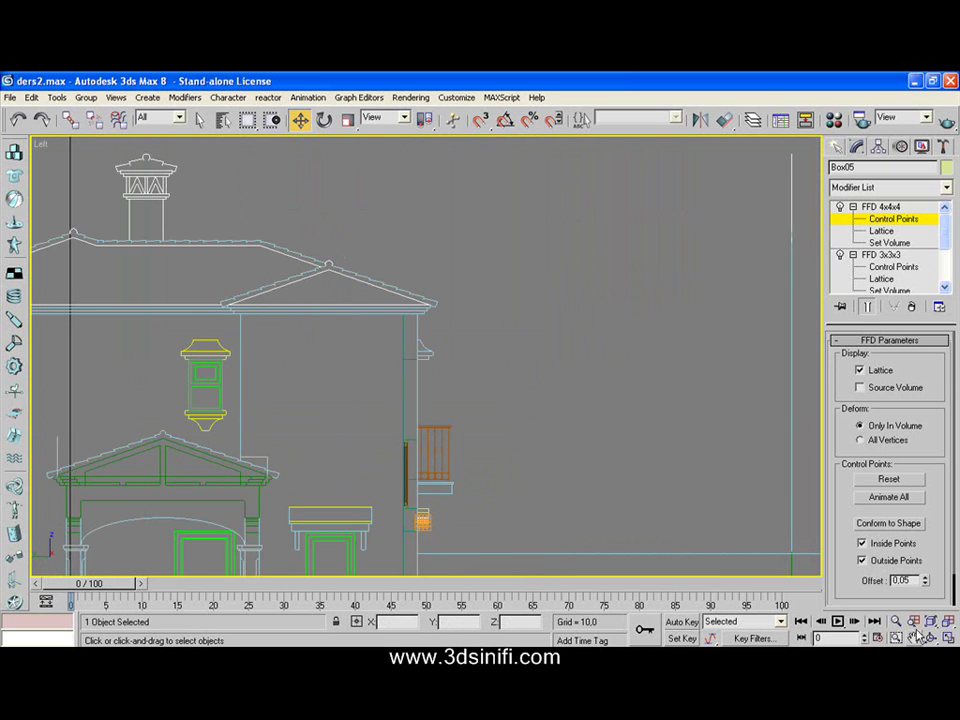
key("ctrl+p")
scroll(480, 369, "up", 2)
scroll(479, 397, "up", 3)
mouse_move(479, 397)
left_mouse_down()
mouse_move(489, 315)
mouse_move(444, 317)
left_mouse_up()
scroll(489, 320, "up", 3)
scroll(489, 285, "up", 2)
scroll(460, 322, "up", 3)
left_click(300, 120)
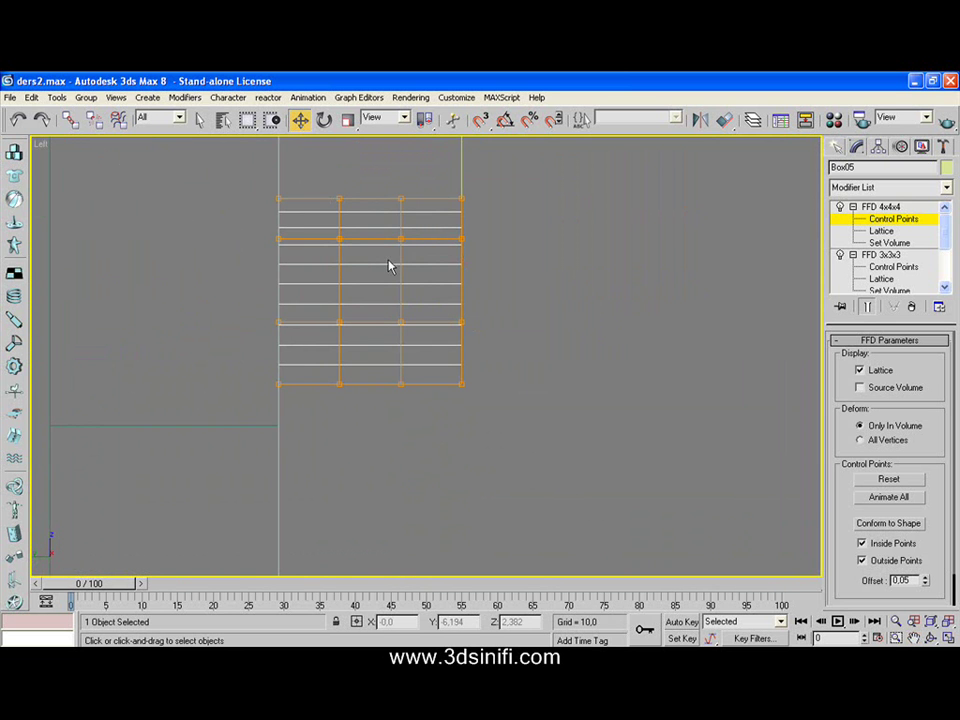
left_click(905, 206)
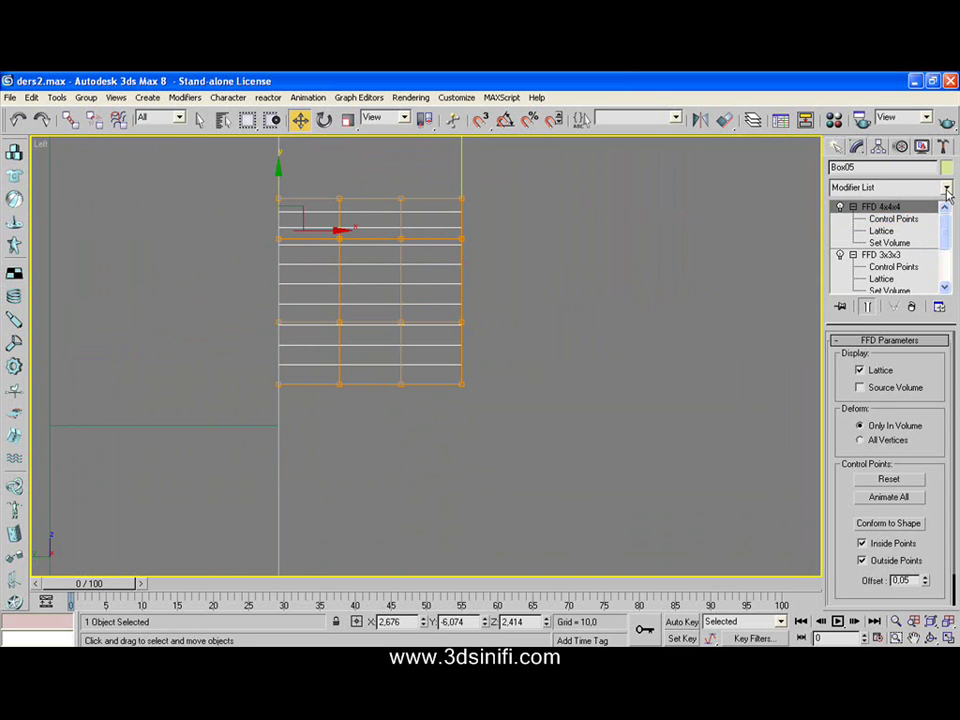
- Stack a second FFD 3x3x3 above the FFD 4x4x4 and enter its Control Points level
left_click(905, 187)
scroll(880, 600, "down", 6)
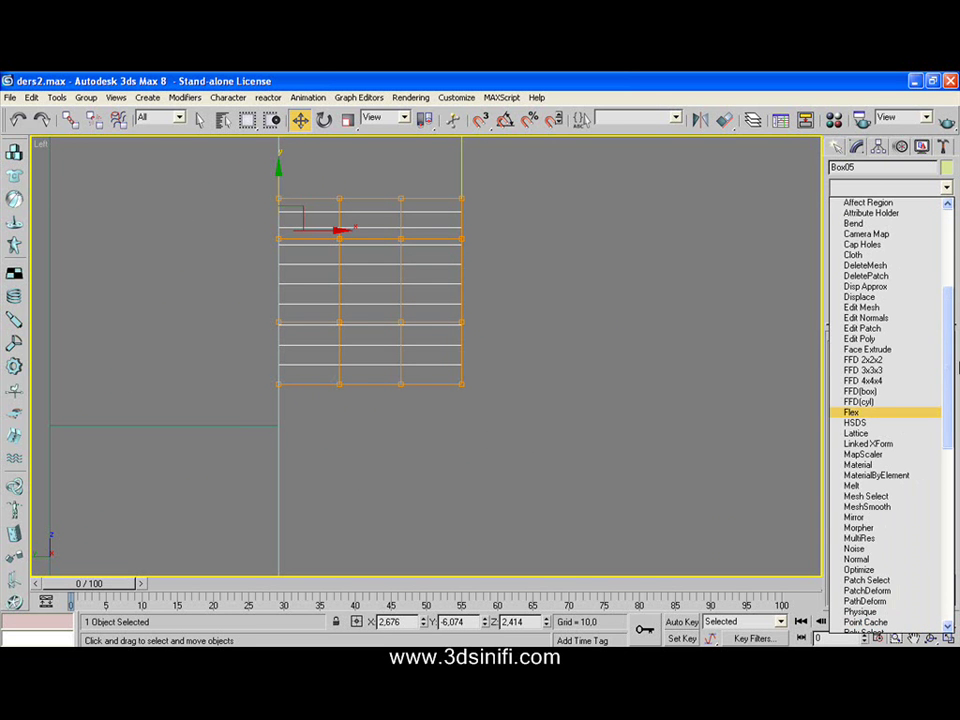
left_click(877, 371)
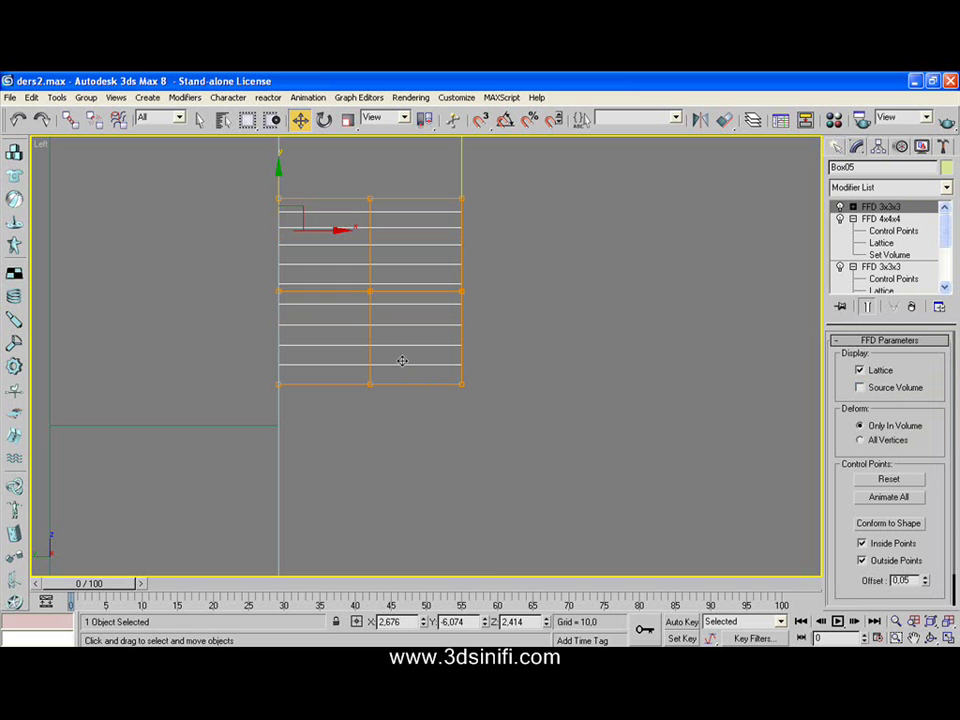
left_click(853, 206)
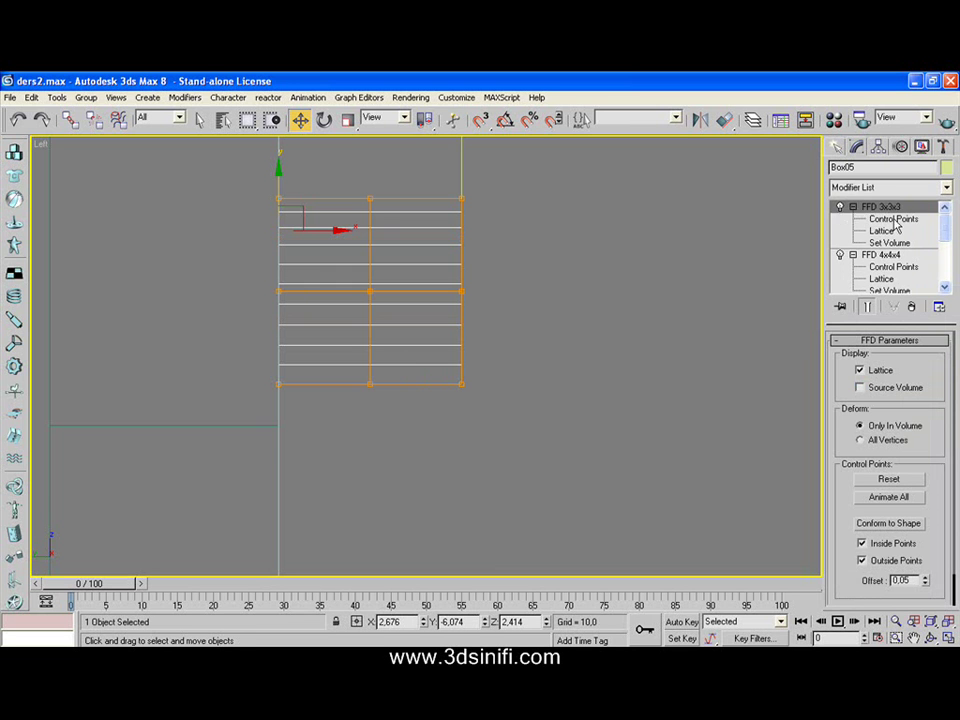
left_click(893, 218)
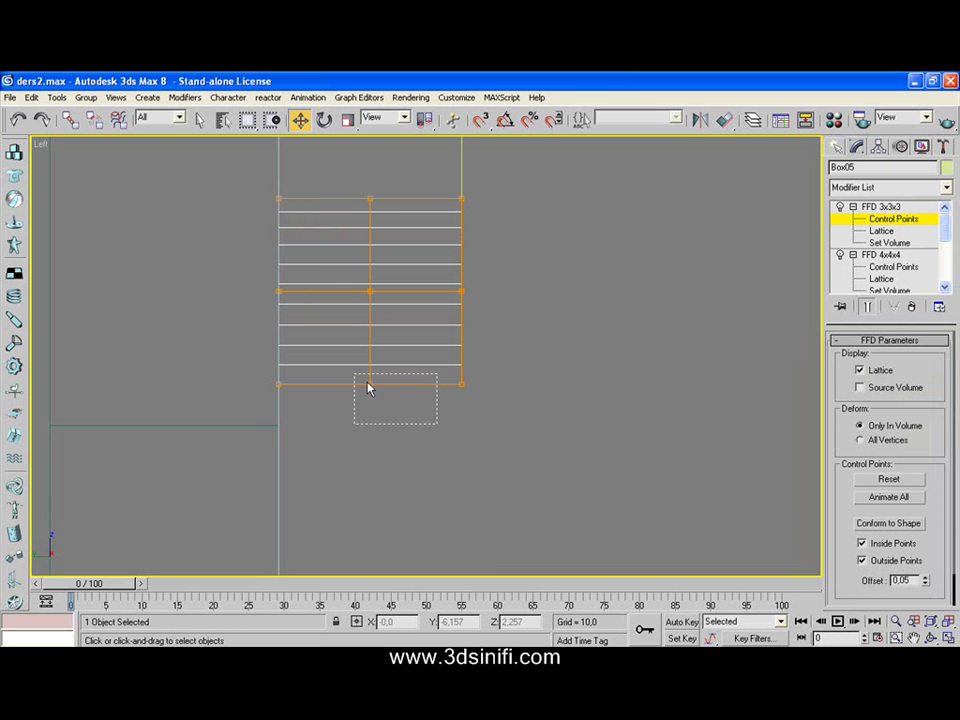
- Pull the bottom and right-middle FFD 3x3x3 points left to curve the side profile
left_click_drag(367, 386, 358, 377)
left_click_drag(418, 384, 349, 381)
left_click_drag(504, 411, 420, 364)
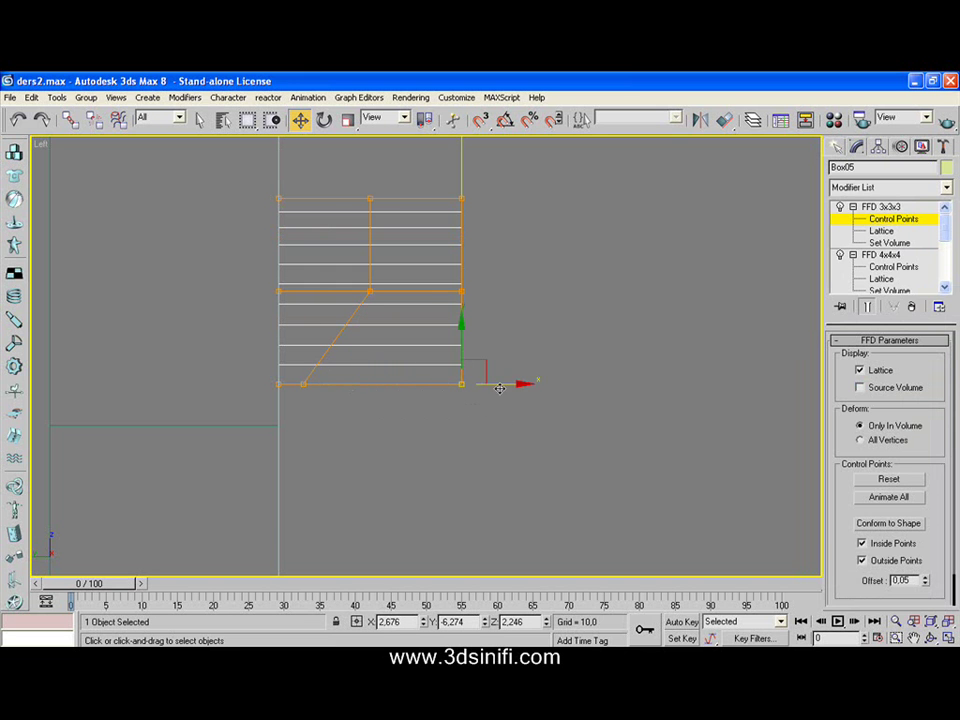
left_click_drag(499, 388, 383, 383)
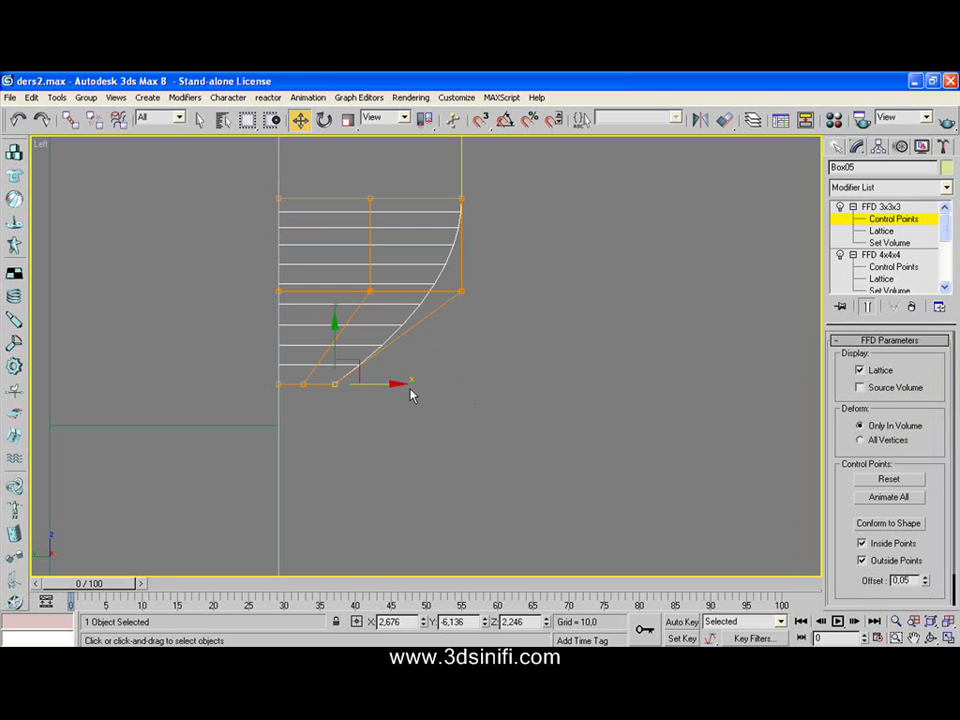
left_click(369, 288)
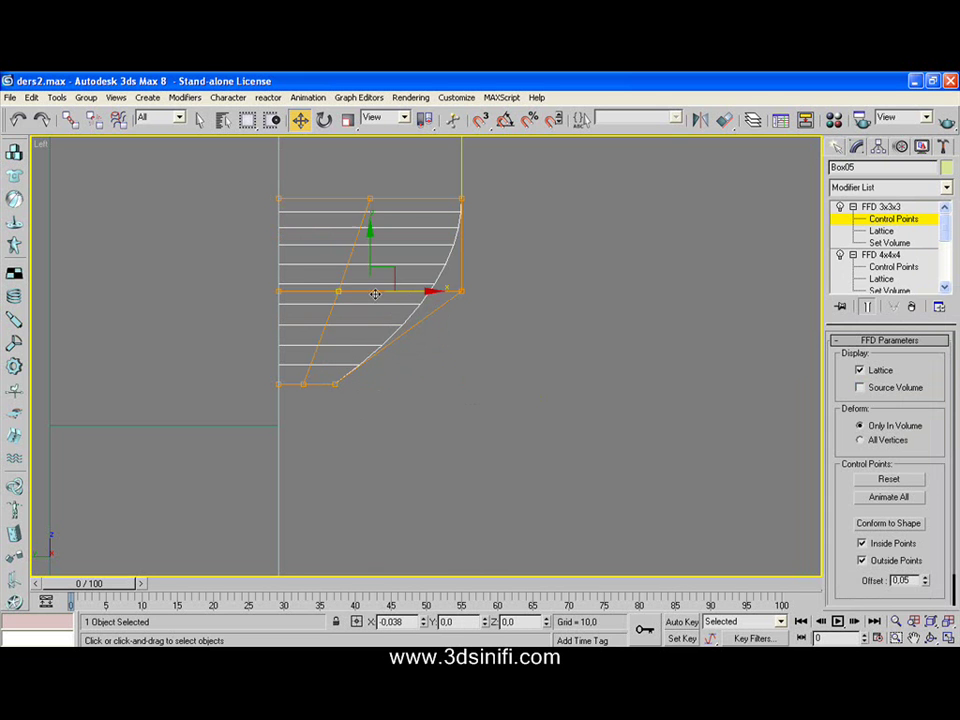
left_click_drag(373, 289, 361, 294)
left_click_drag(510, 280, 435, 311)
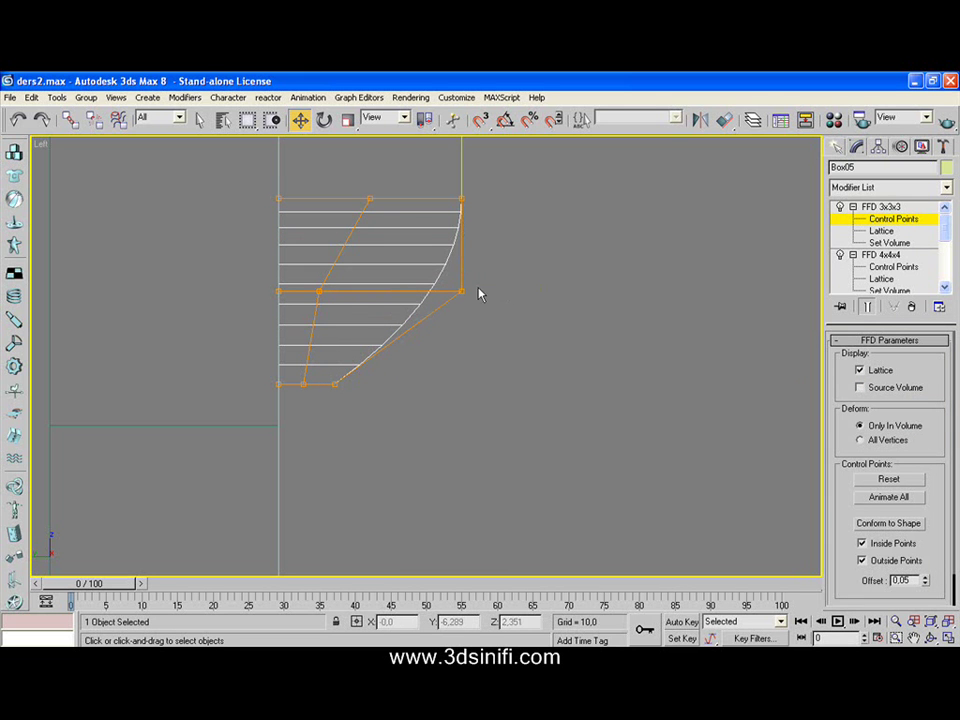
left_click_drag(498, 293, 371, 291)
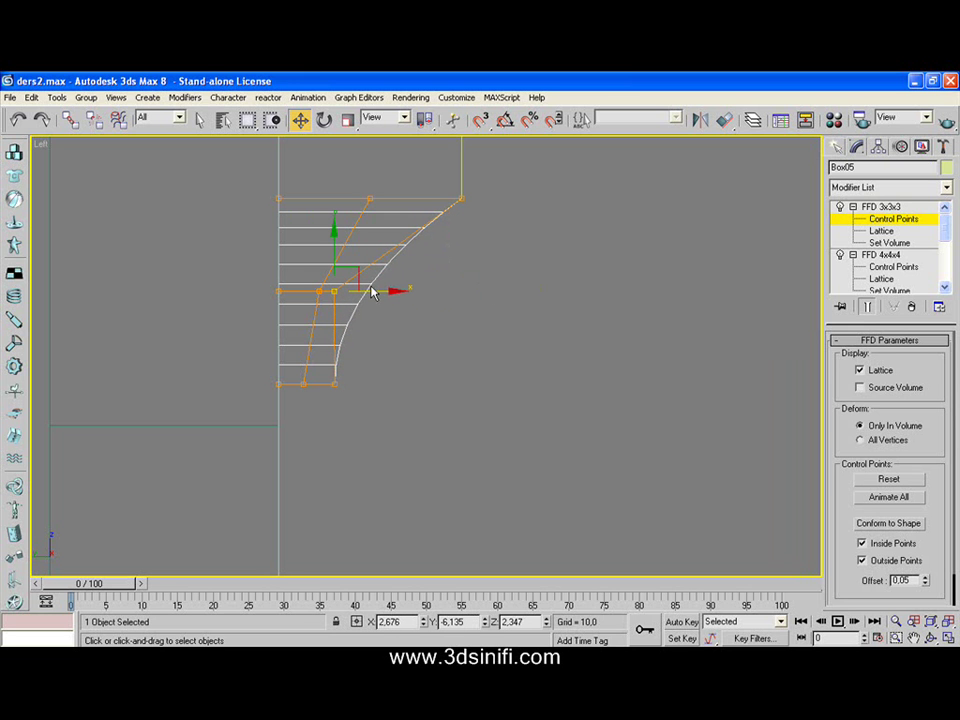
- Shift the middle row of lattice points slightly further left and restore four viewports
left_click(317, 292)
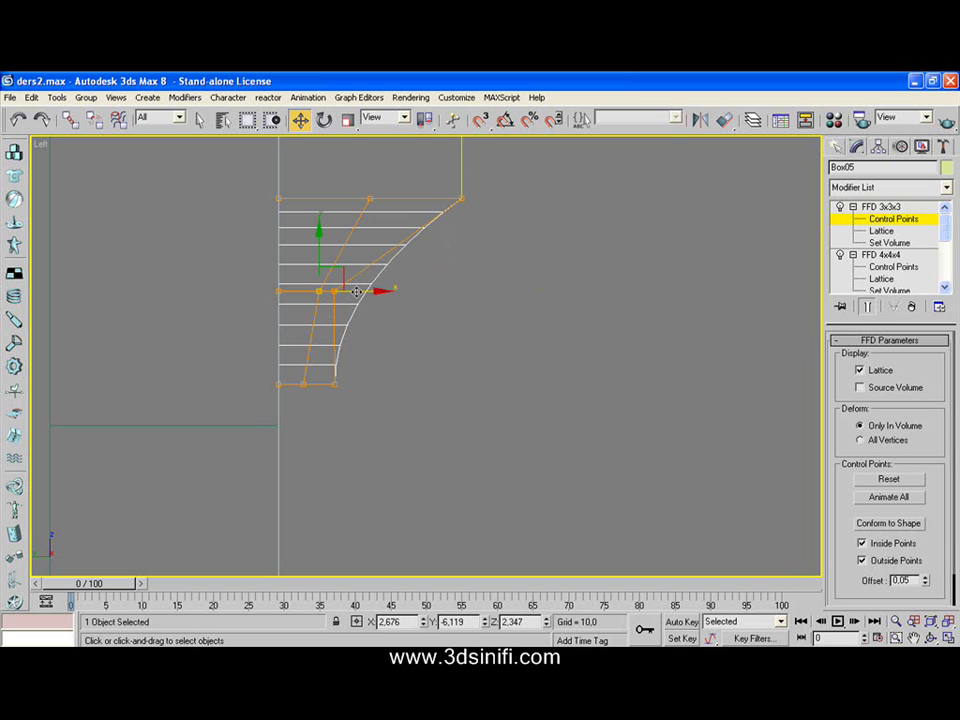
left_click_drag(356, 291, 344, 291)
left_click(418, 297)
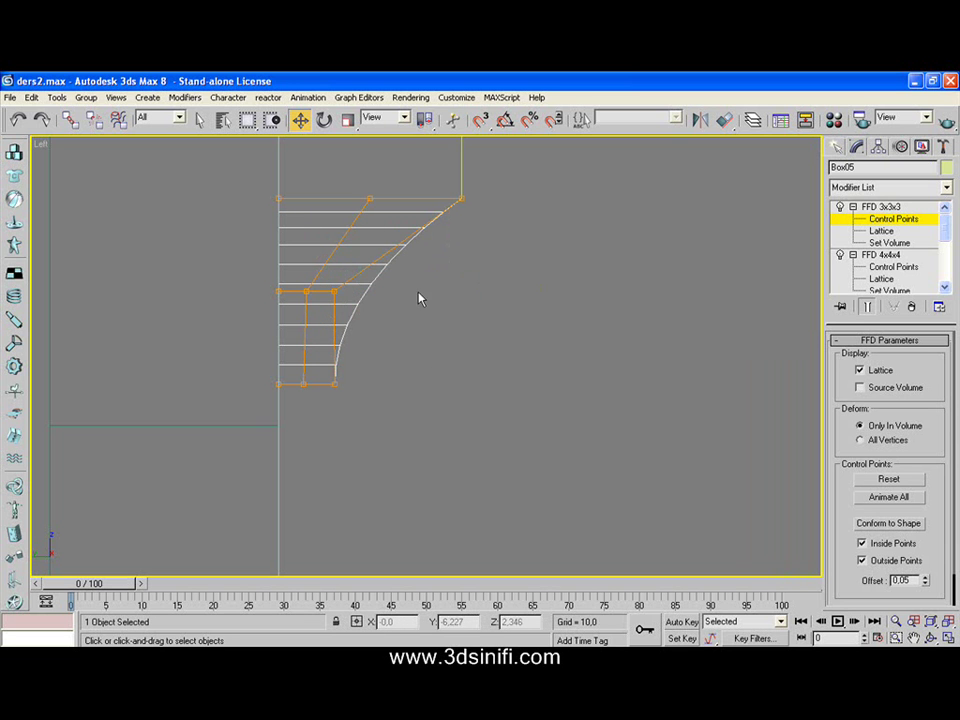
left_click_drag(414, 288, 300, 312)
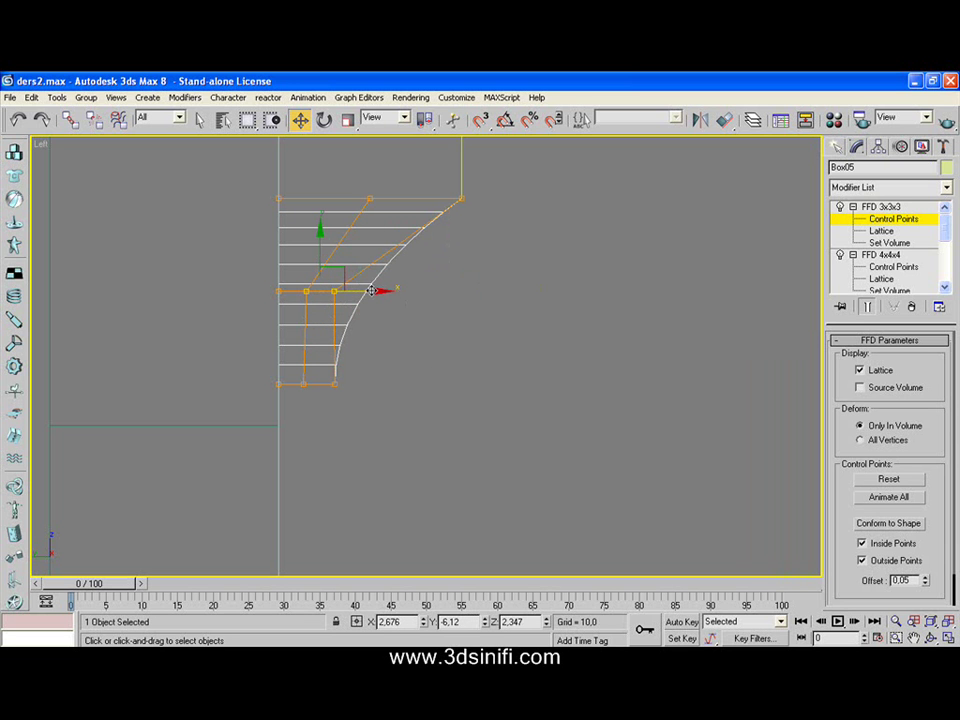
left_click_drag(371, 290, 368, 293)
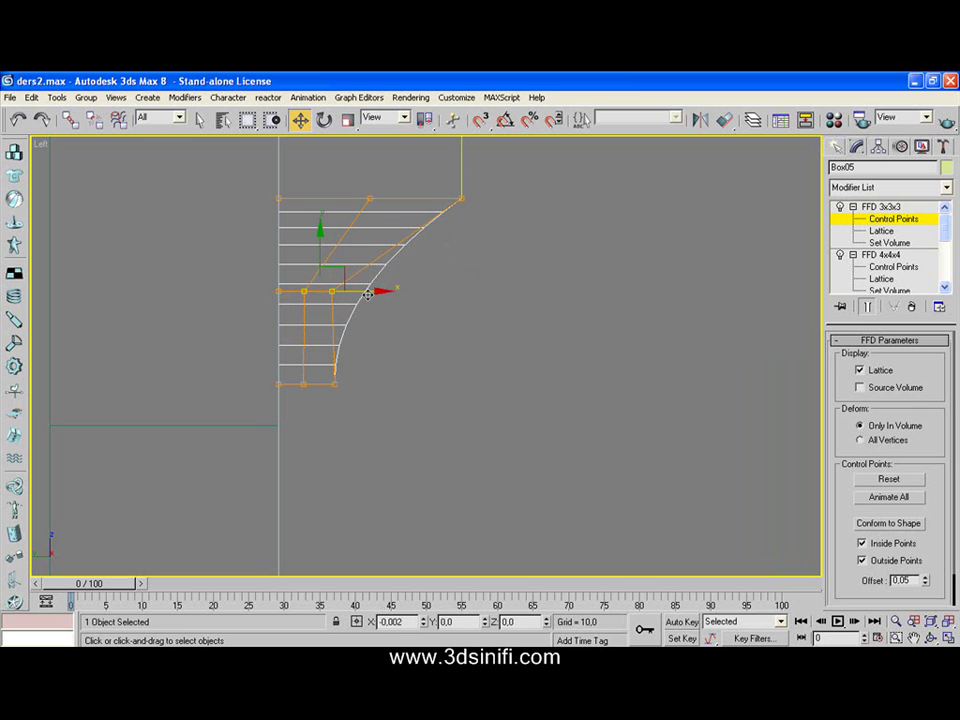
left_click(388, 364)
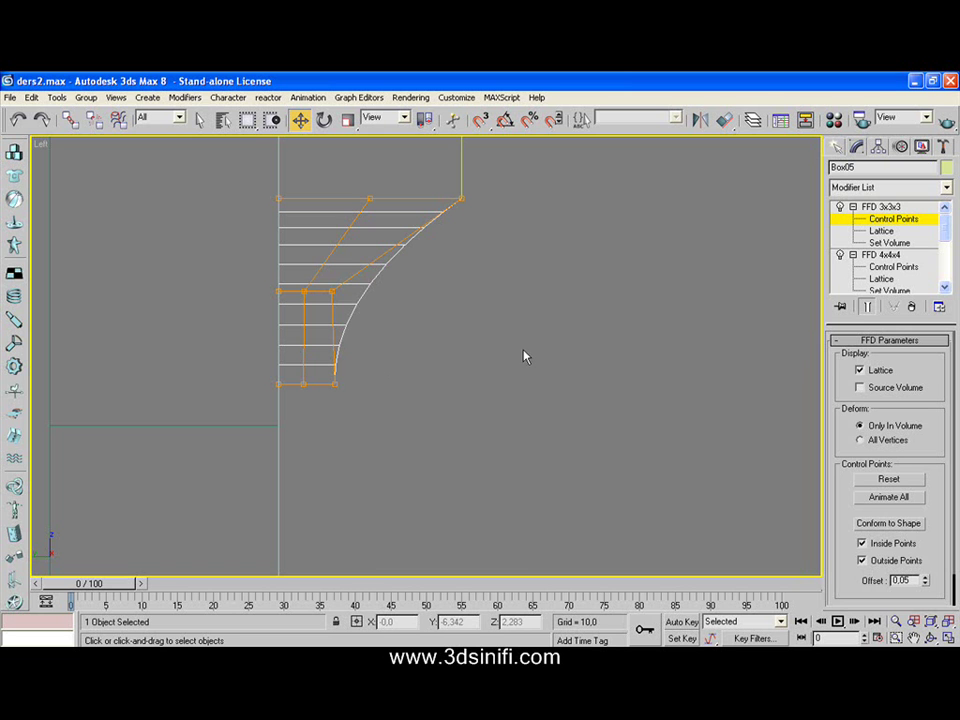
left_click(948, 637)
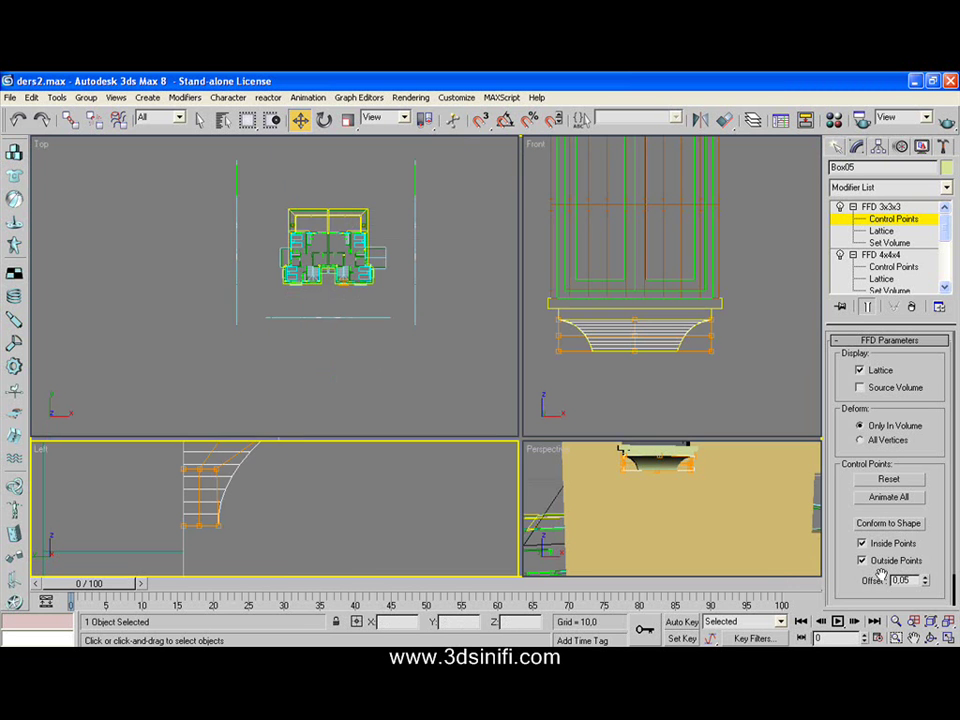
- Maximize the Perspective view and orbit until the curved bracket under the sill is centred
left_click(727, 446)
left_click(948, 637)
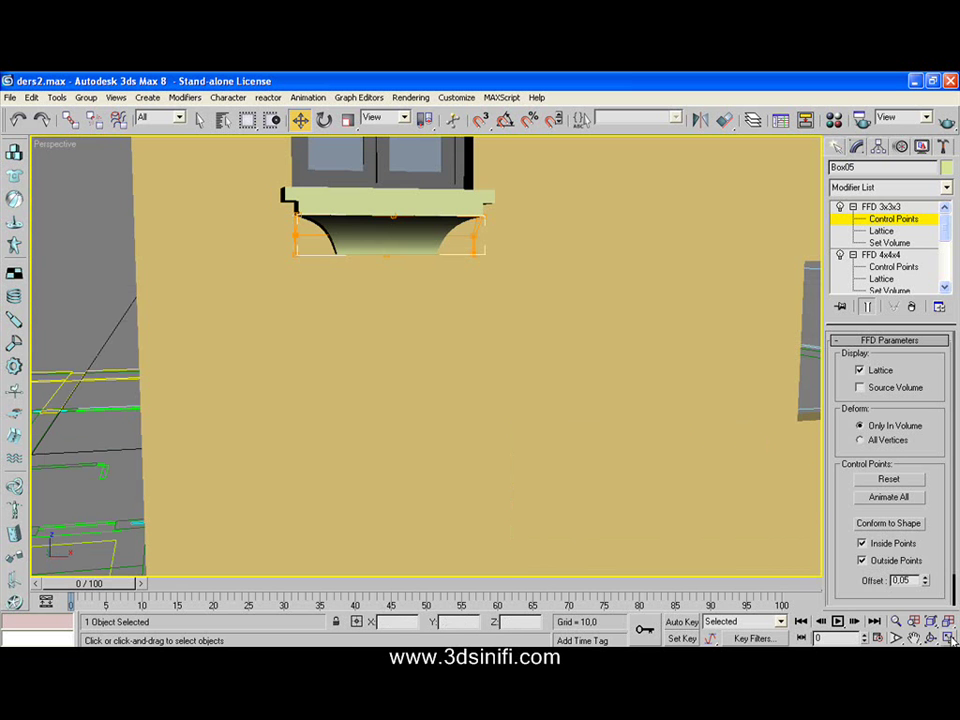
left_click(931, 637)
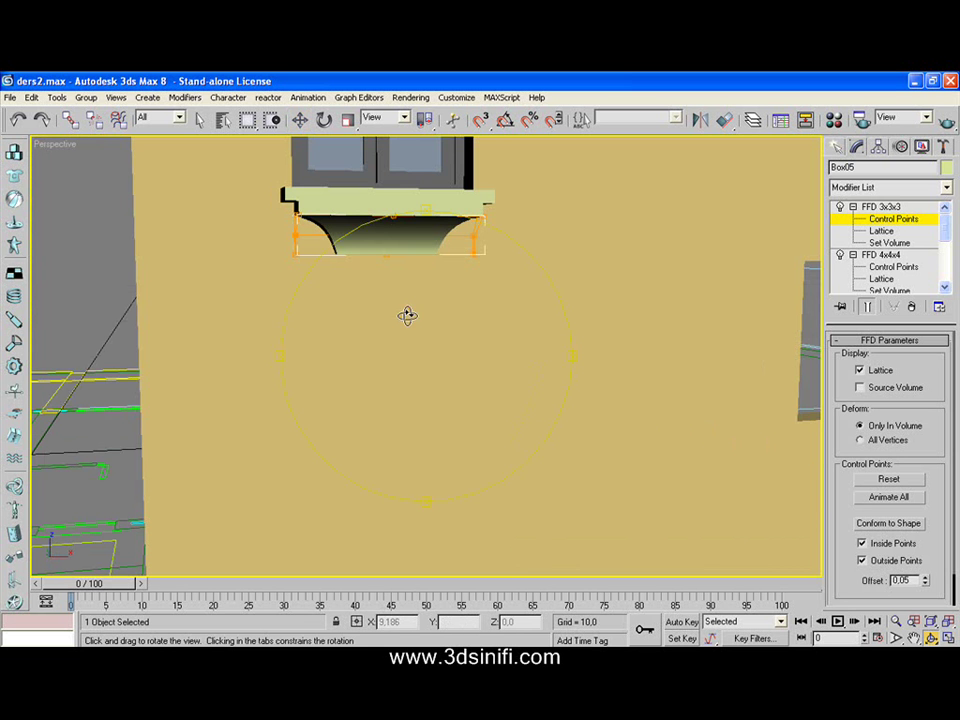
left_click_drag(407, 316, 422, 312)
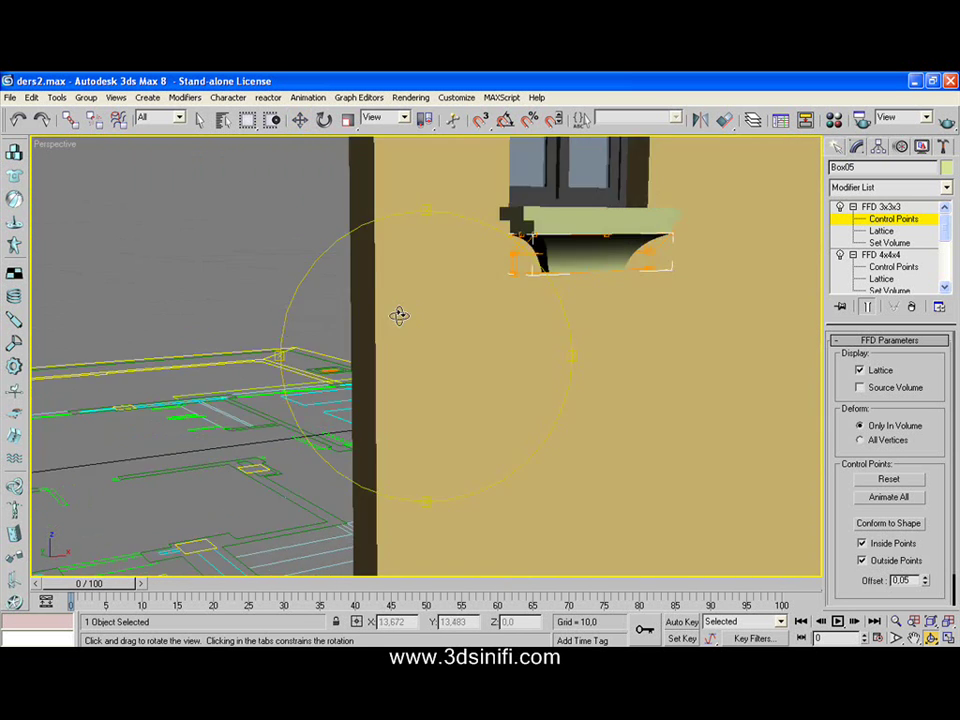
mouse_move(422, 312)
left_mouse_down()
mouse_move(395, 320)
mouse_move(429, 328)
mouse_move(447, 318)
mouse_move(426, 304)
mouse_move(407, 315)
left_mouse_up()
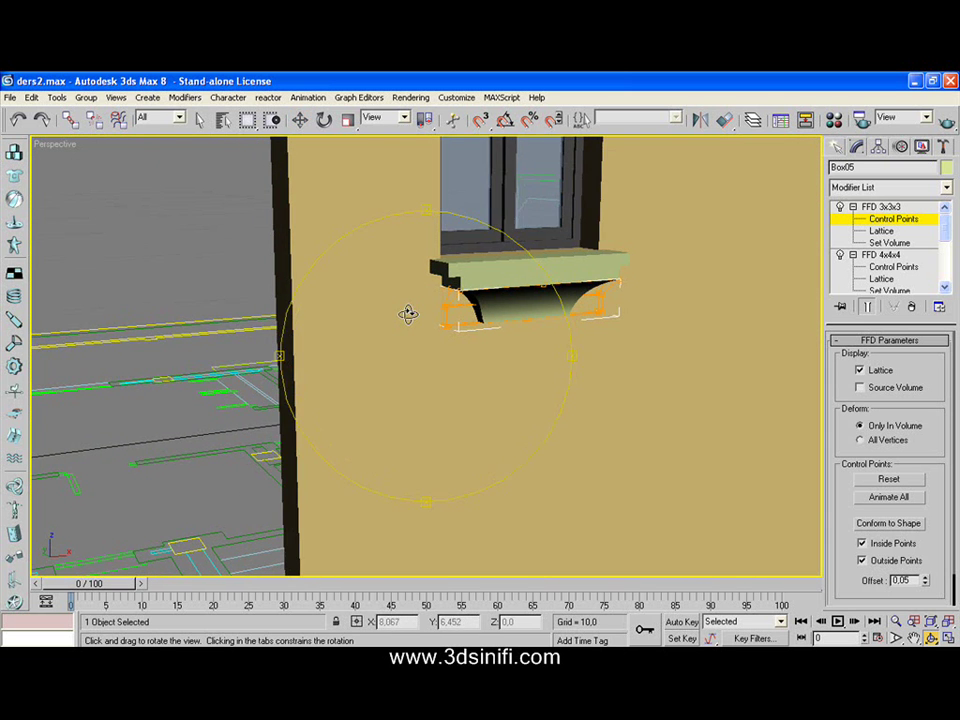
- Switch to Select and Move, exit control-point editing, and collapse the FFD 3x3x3 and 4x4x4 entries
left_click(304, 119)
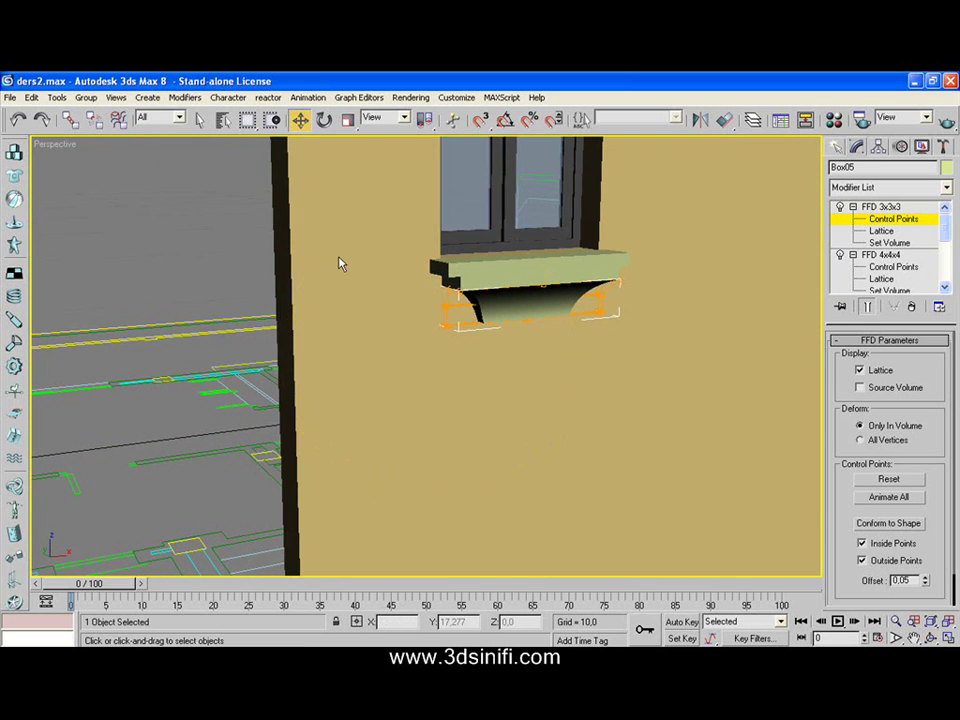
left_click(884, 219)
left_click(884, 219)
left_click(853, 206)
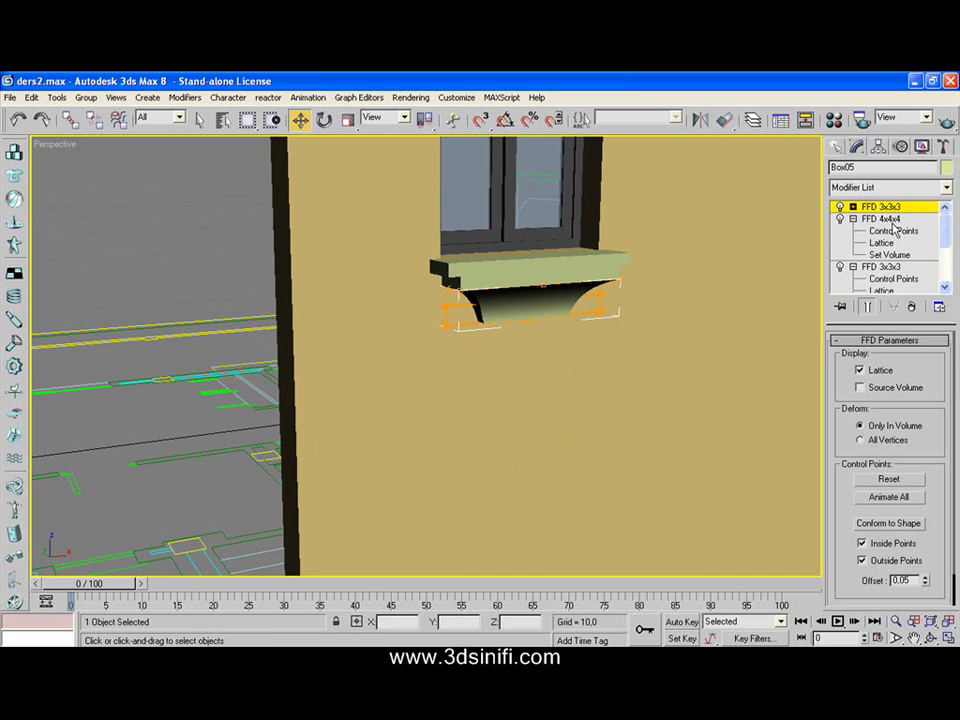
left_click(853, 218)
left_click(871, 207)
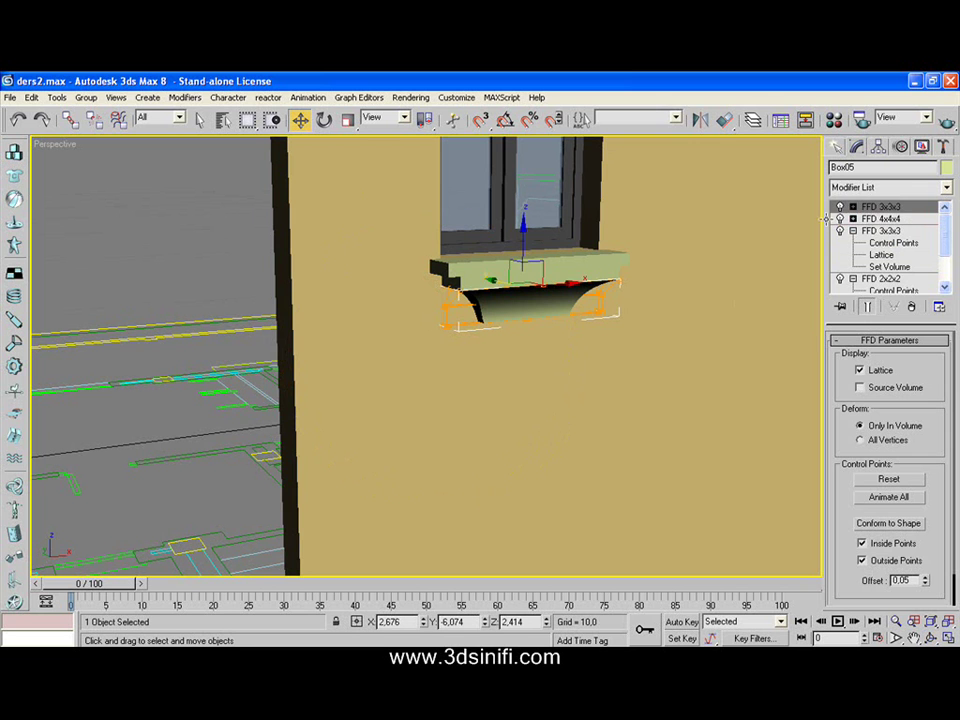